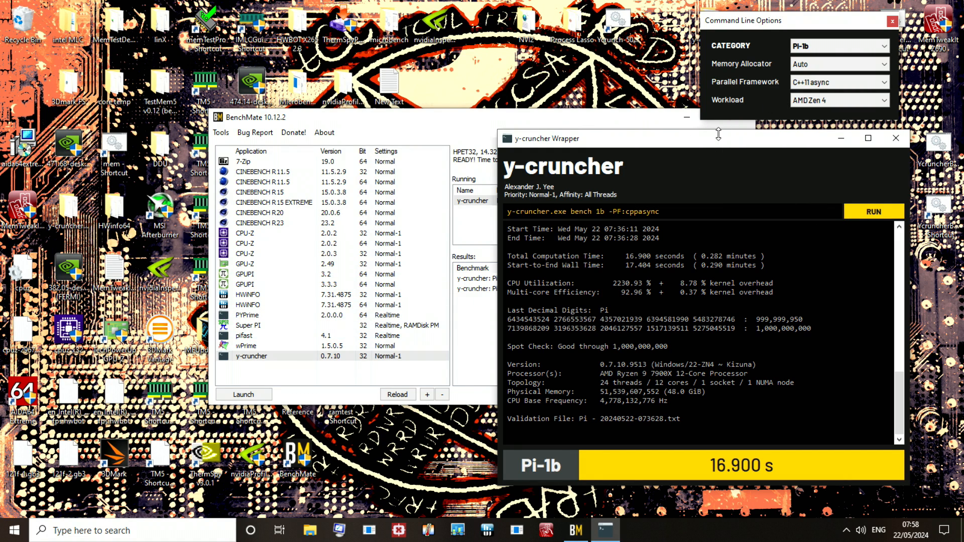
Step: Check the available process priority options for y-cruncher in BenchMate and return to its wrapper window
left_click_drag(721, 139, 693, 134)
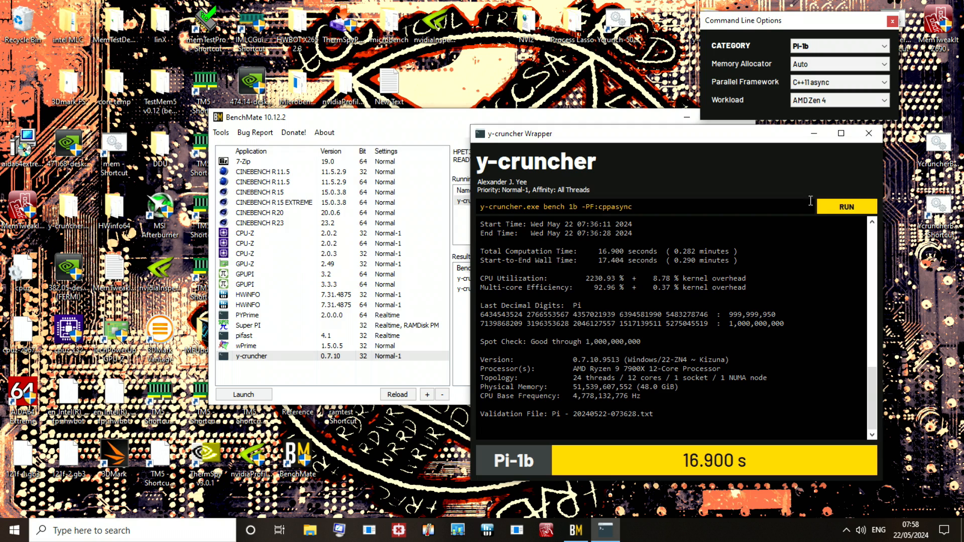
left_click(395, 142)
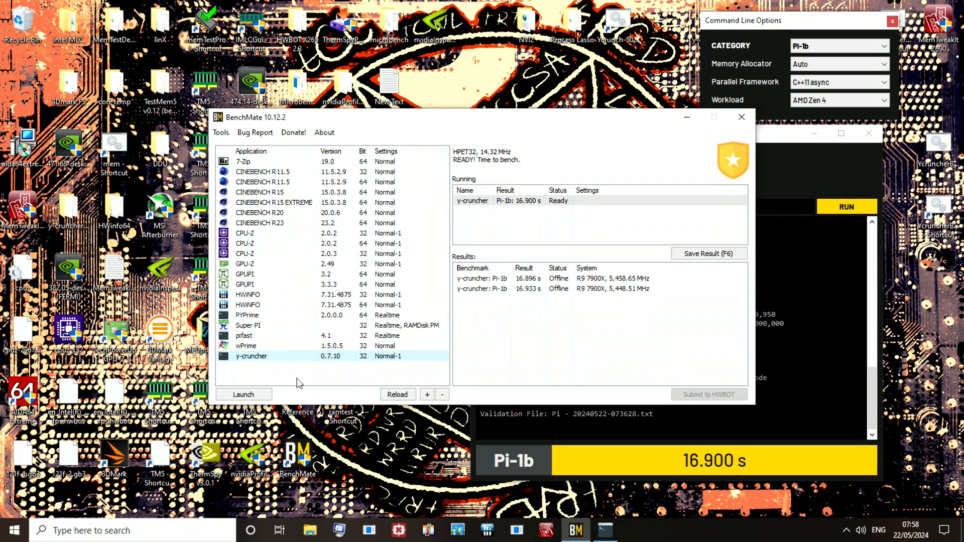
right_click(380, 355)
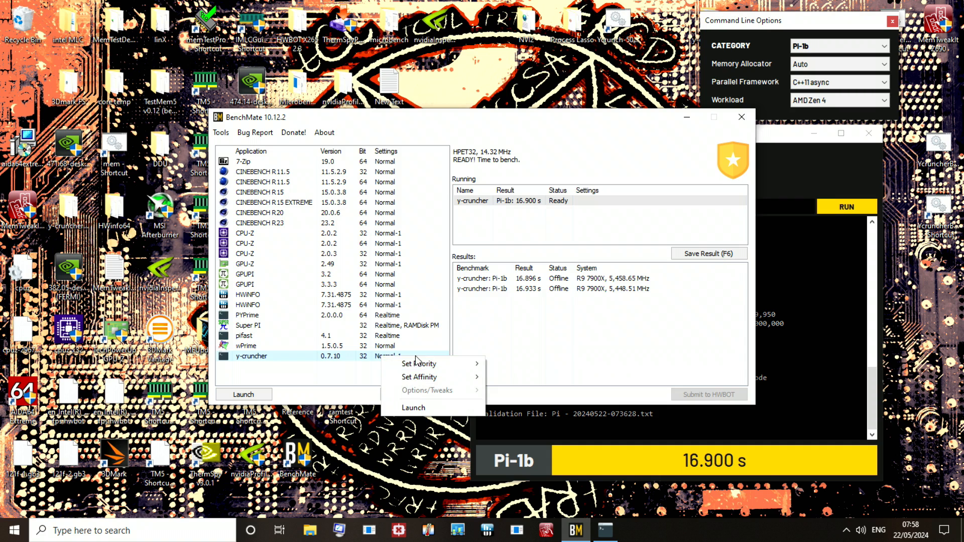
mouse_move(431, 364)
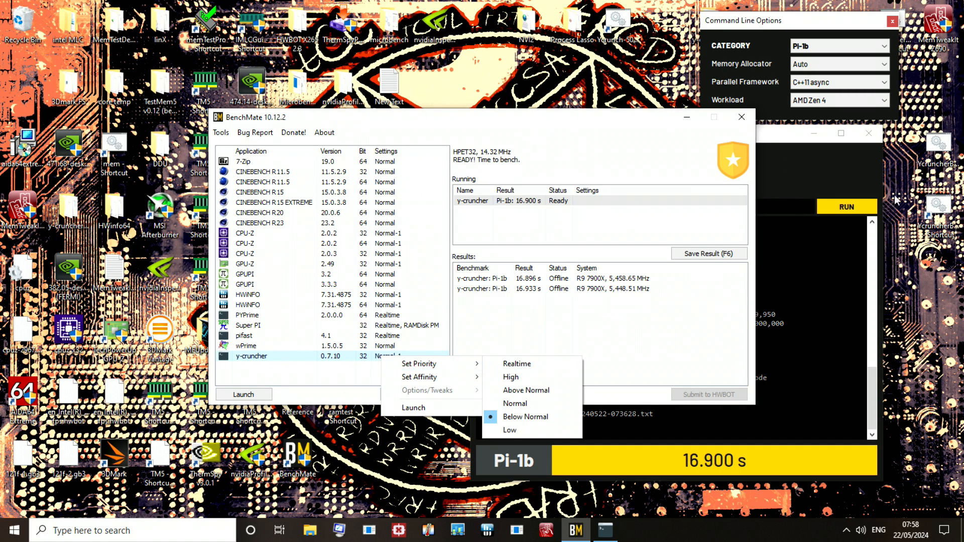
left_click(413, 408)
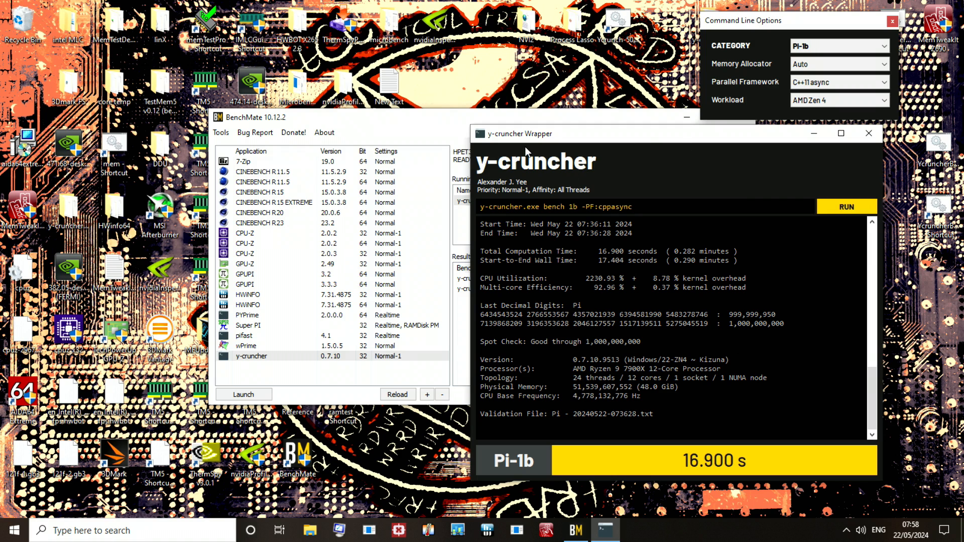
Step: Close the y-cruncher wrapper, set y-cruncher's priority to Realtime in BenchMate, and relaunch it
left_click(401, 356)
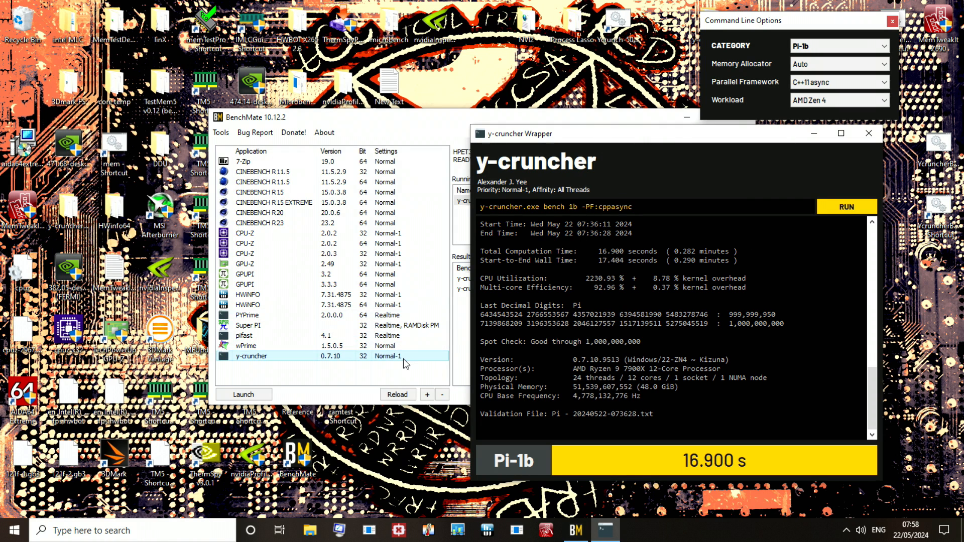
left_click(868, 134)
right_click(372, 355)
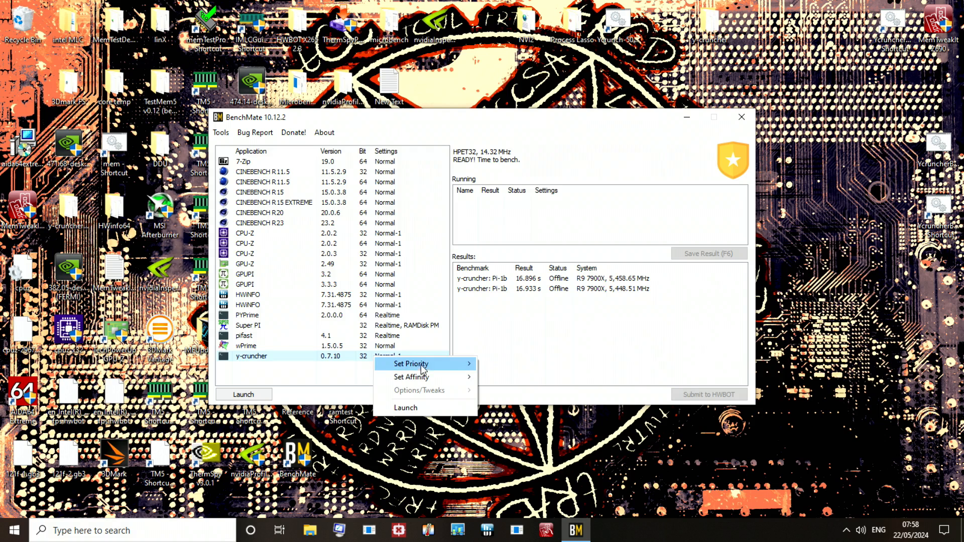
mouse_move(421, 363)
left_click(499, 364)
double_click(385, 356)
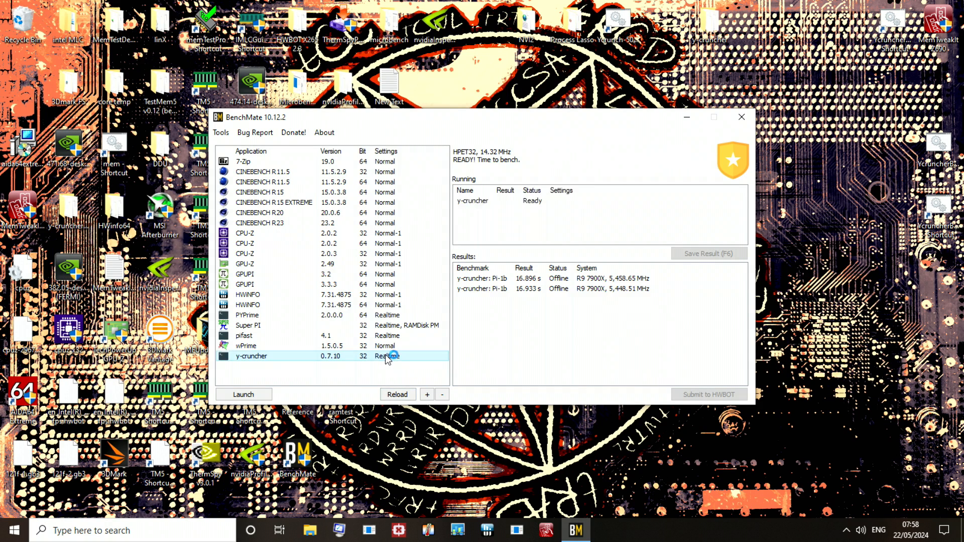
Step: Switch to Task Manager, sort the process details by CPU, and examine the base priority of the running processes
key("ctrl+shift+Escape")
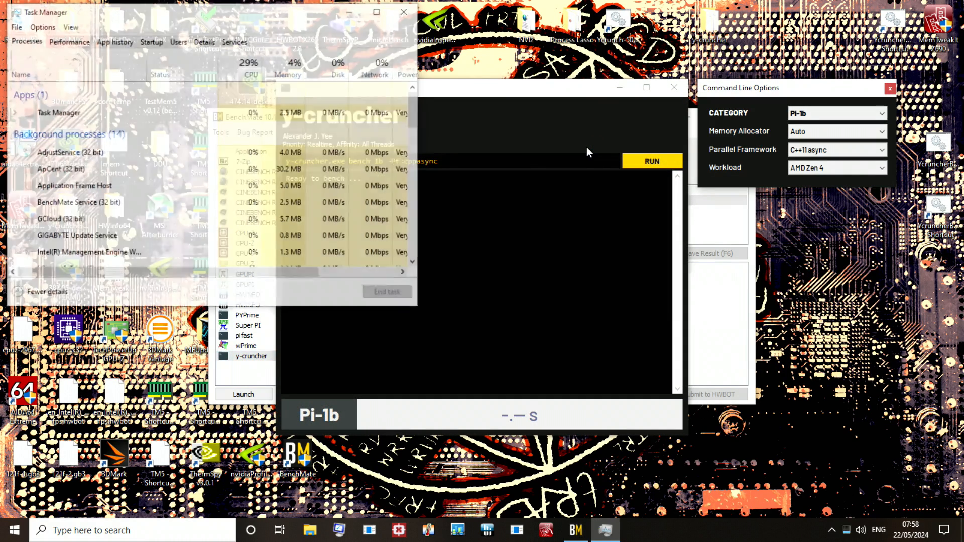
left_click(213, 40)
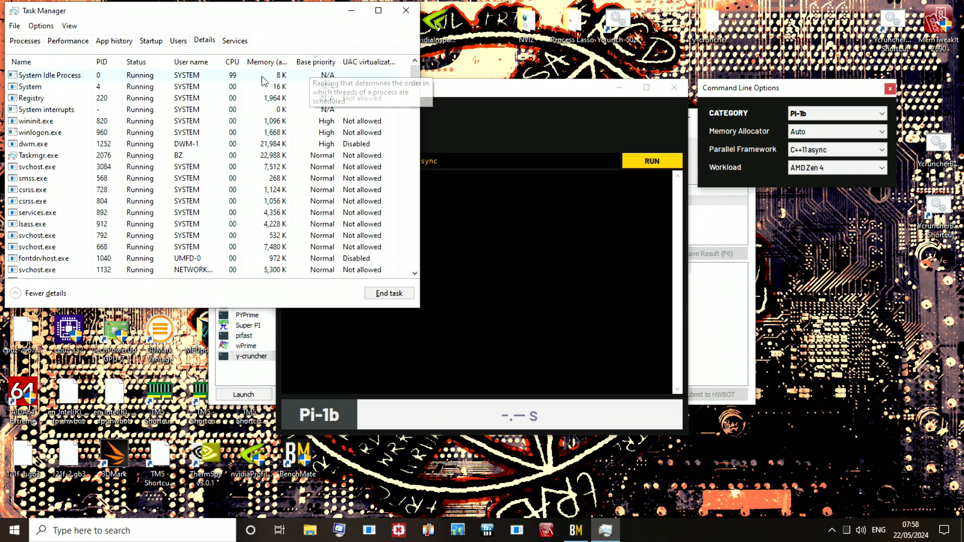
left_click(233, 63)
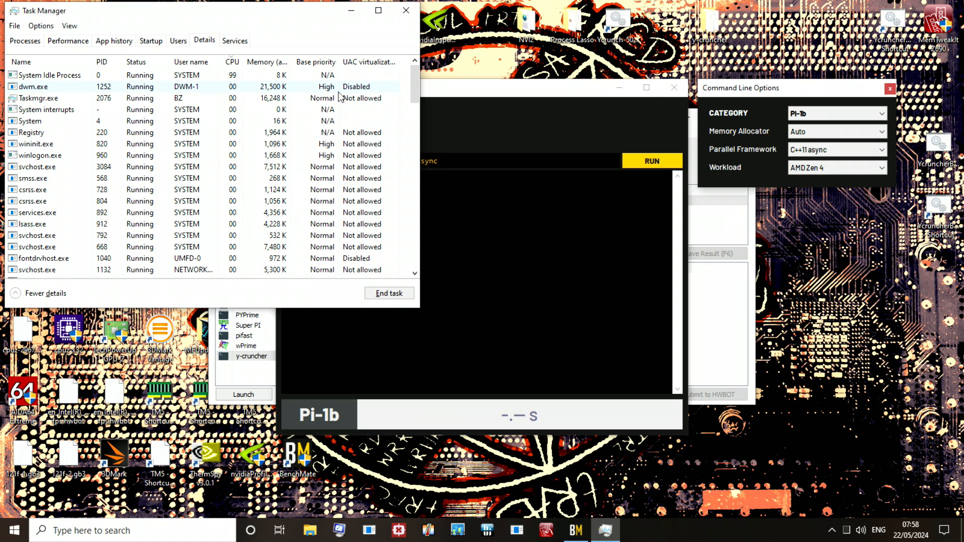
scroll(251, 101, "down", 2)
scroll(264, 113, "down", 12)
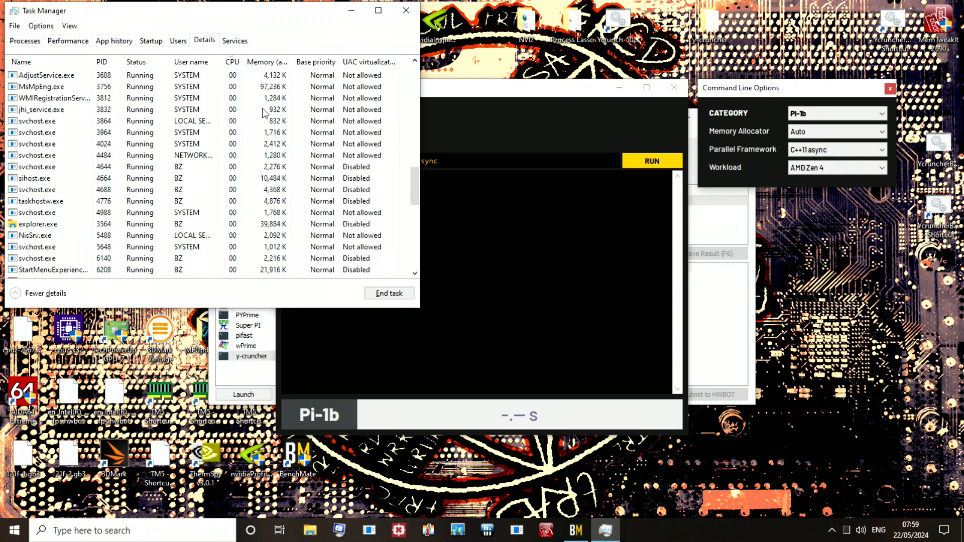
scroll(307, 135, "down", 15)
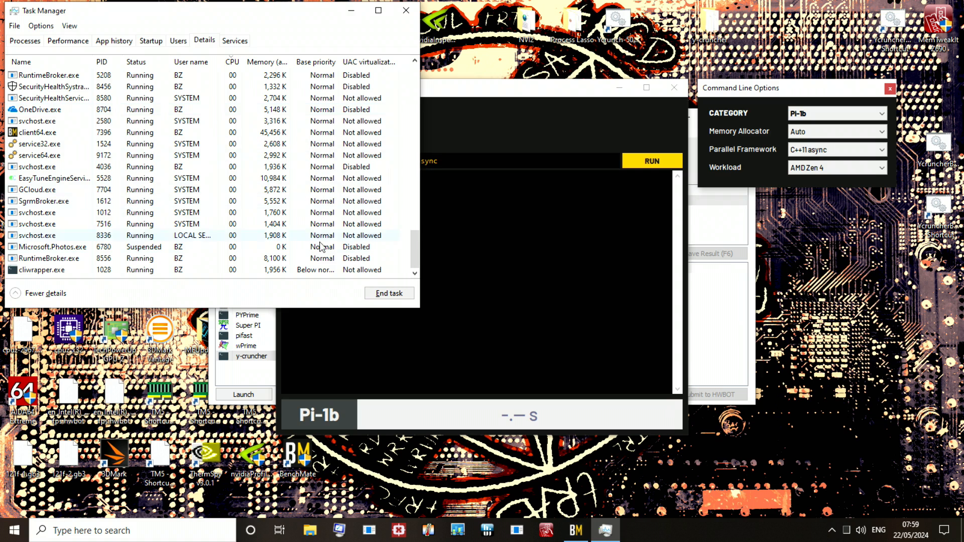
scroll(321, 246, "up", 15)
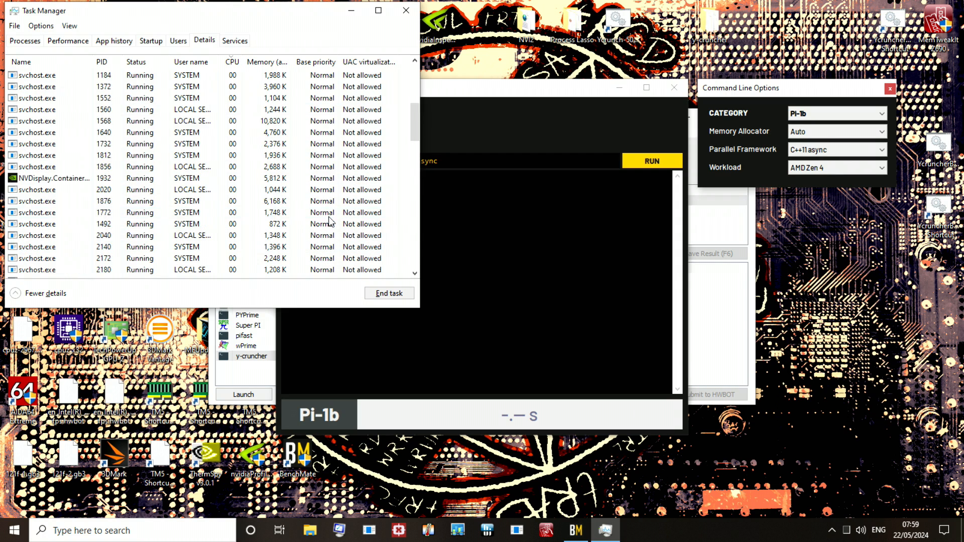
scroll(330, 221, "up", 10)
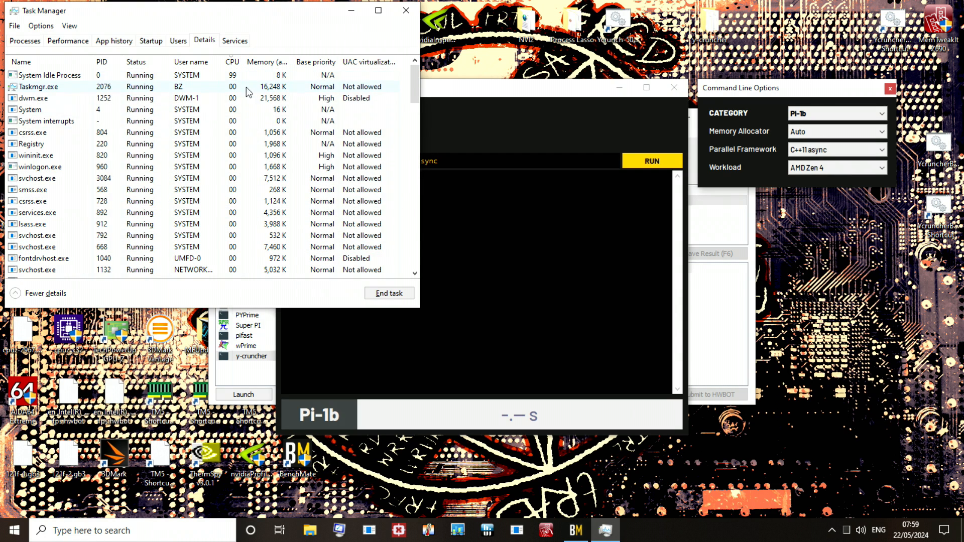
Step: Run the Pi-1b benchmark at Realtime priority, checking its process priorities in Task Manager and its output in the wrapper
left_click_drag(496, 83, 692, 147)
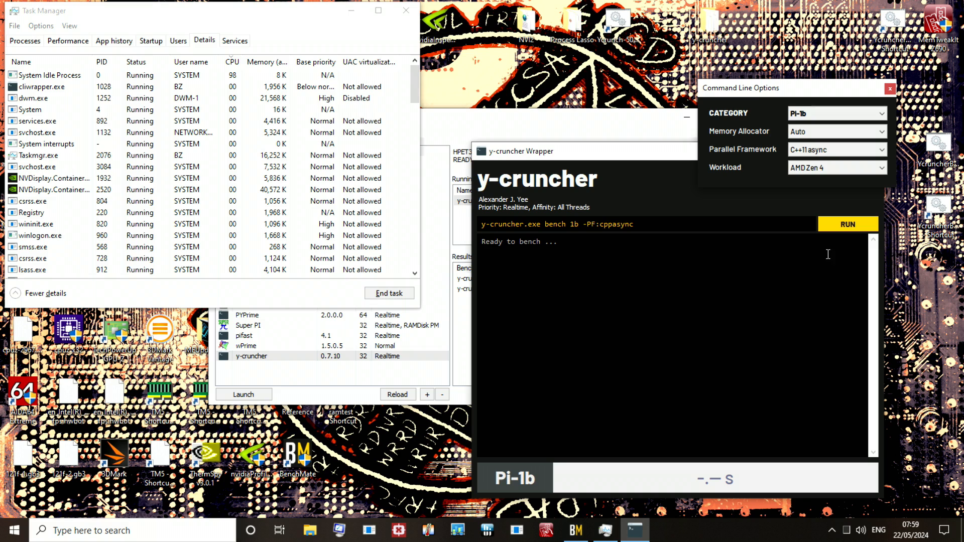
left_click(870, 231)
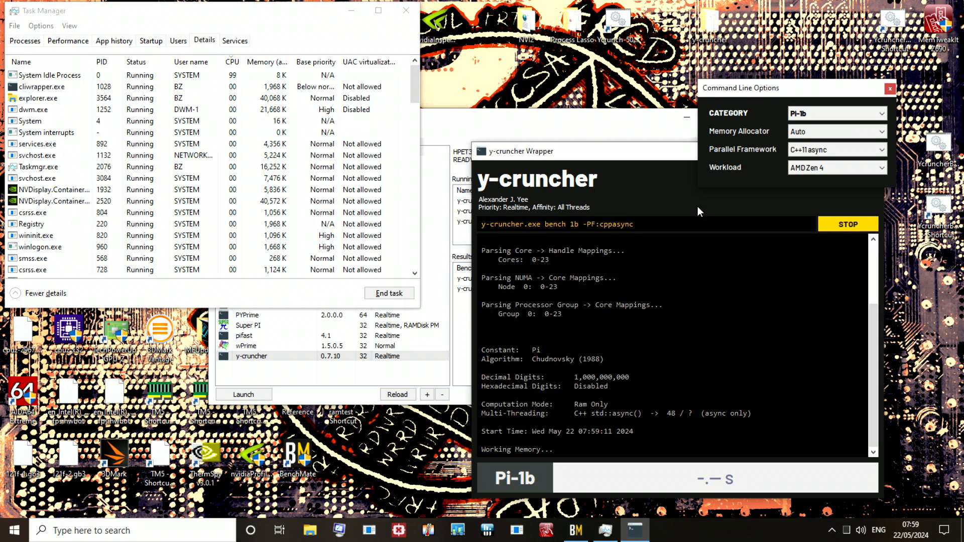
left_click(197, 78)
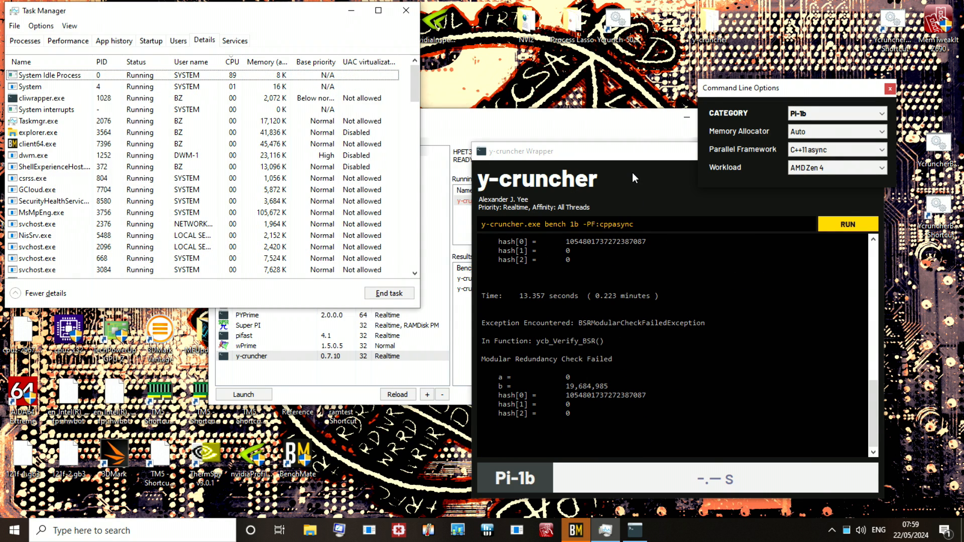
left_click_drag(637, 150, 403, 137)
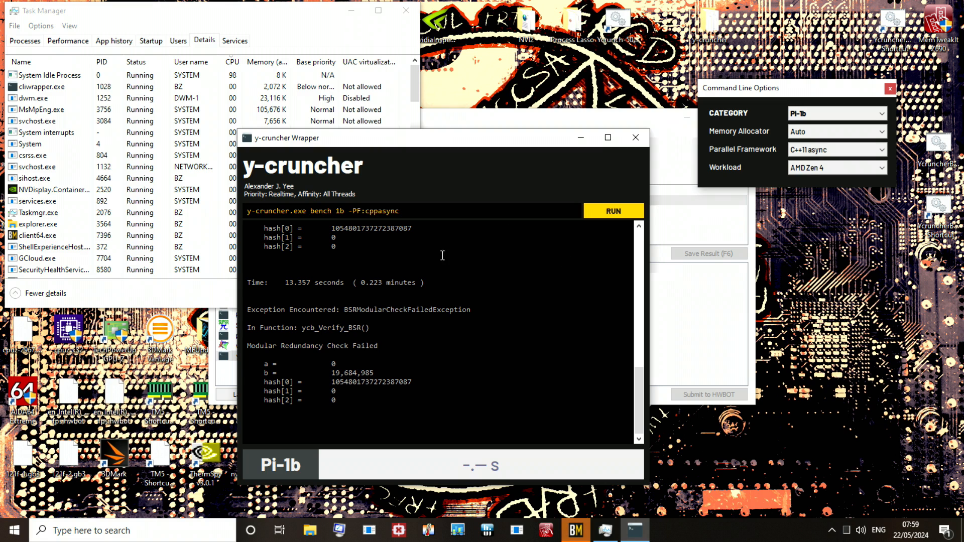
scroll(426, 280, "up", 2)
scroll(430, 279, "down", 3)
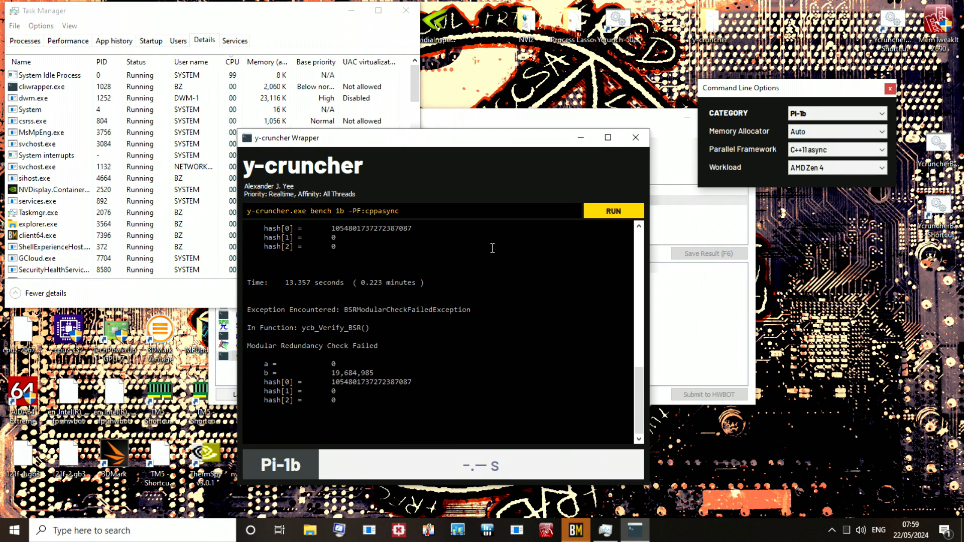
Step: Close the y-cruncher wrapper, set y-cruncher's priority to Below Normal in BenchMate, and relaunch it
left_click(635, 140)
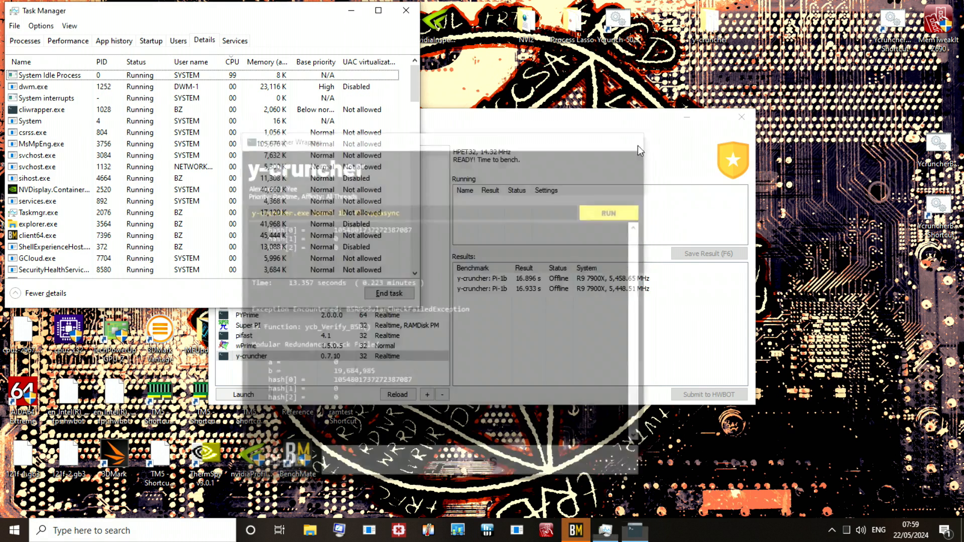
mouse_move(437, 364)
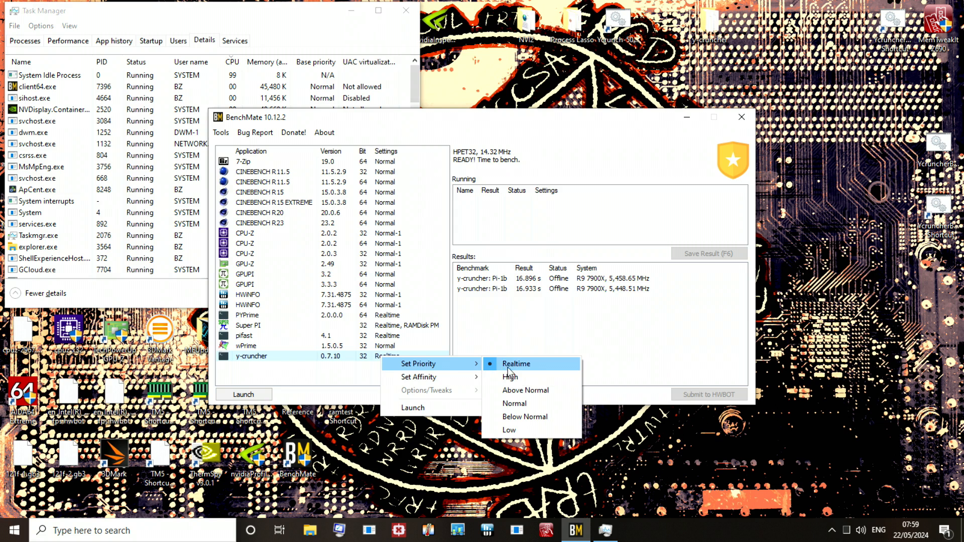
left_click(521, 416)
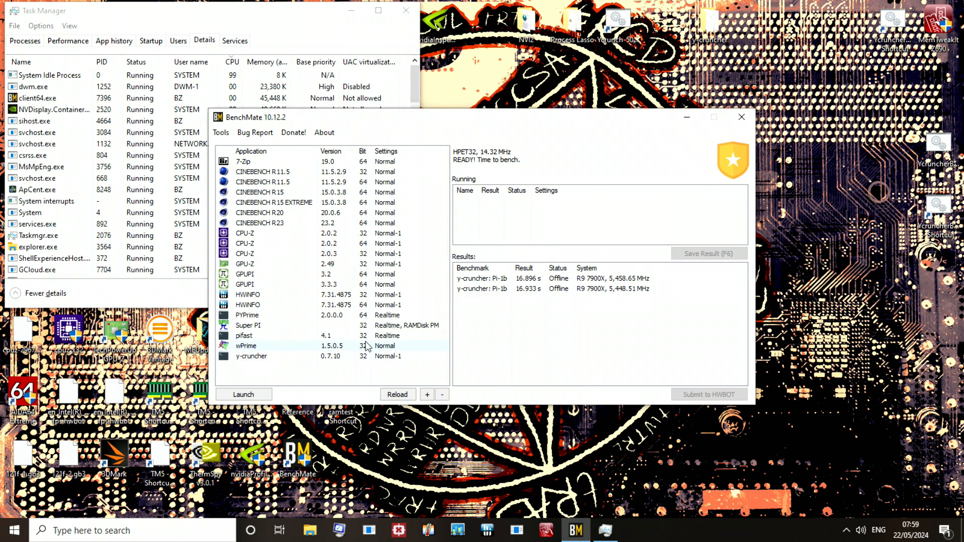
double_click(384, 358)
Step: Close Task Manager and move the y-cruncher wrapper and Command Line Options windows apart so both are uncovered
left_click_drag(468, 86, 657, 151)
left_click_drag(793, 88, 800, 17)
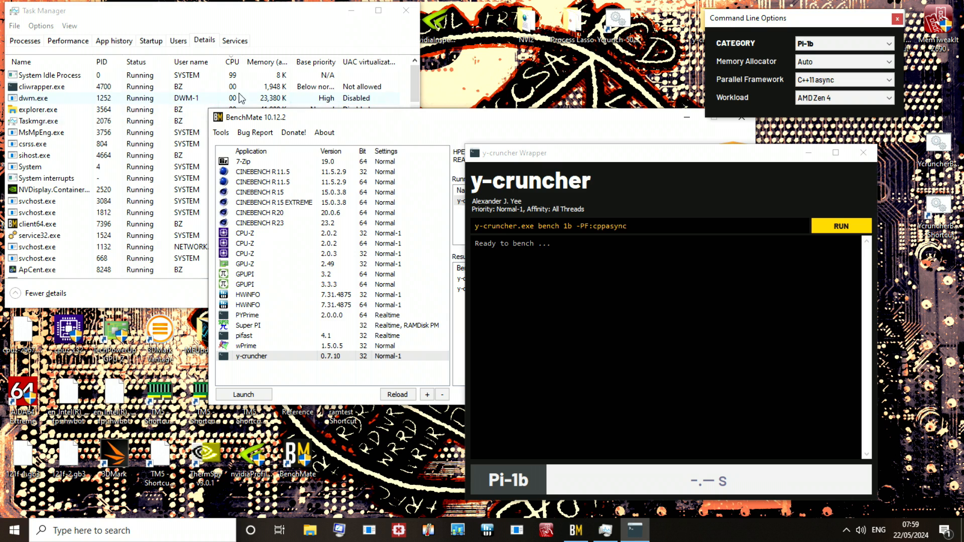
left_click(405, 10)
left_click_drag(758, 160, 766, 153)
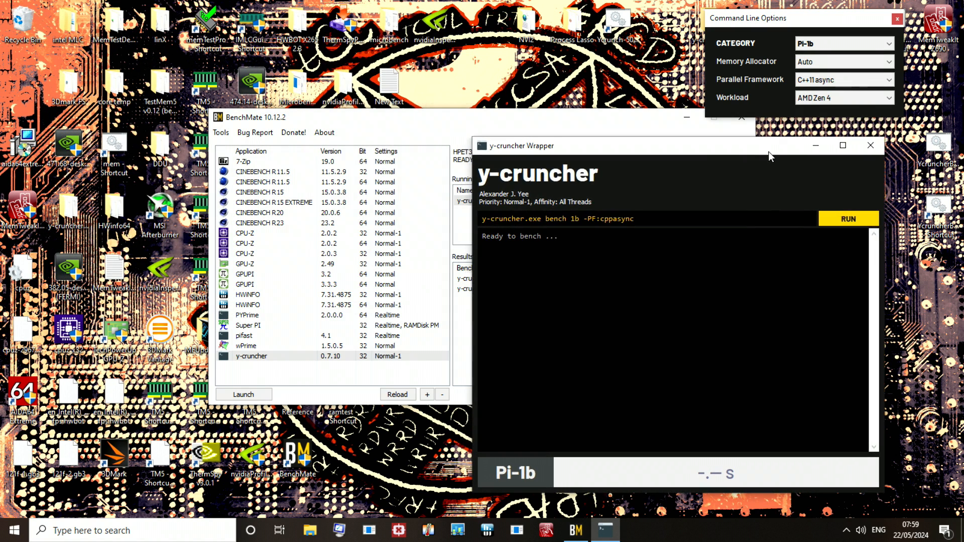
Step: Open the YcruncherBOOSTER batch file for editing in Notepad and examine its wmic command that sets the process priority
right_click(937, 203)
left_click(826, 239)
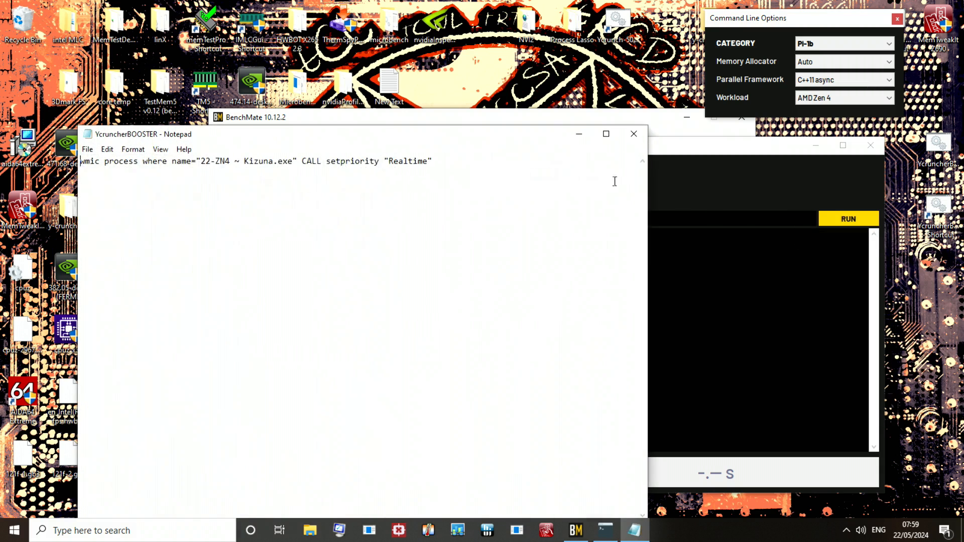
left_click_drag(383, 142, 322, 205)
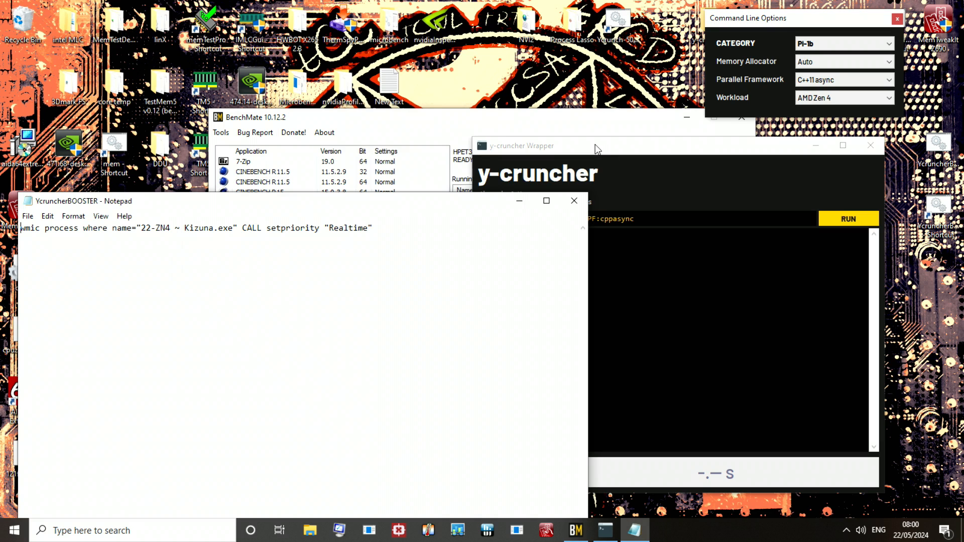
left_click_drag(598, 149, 596, 129)
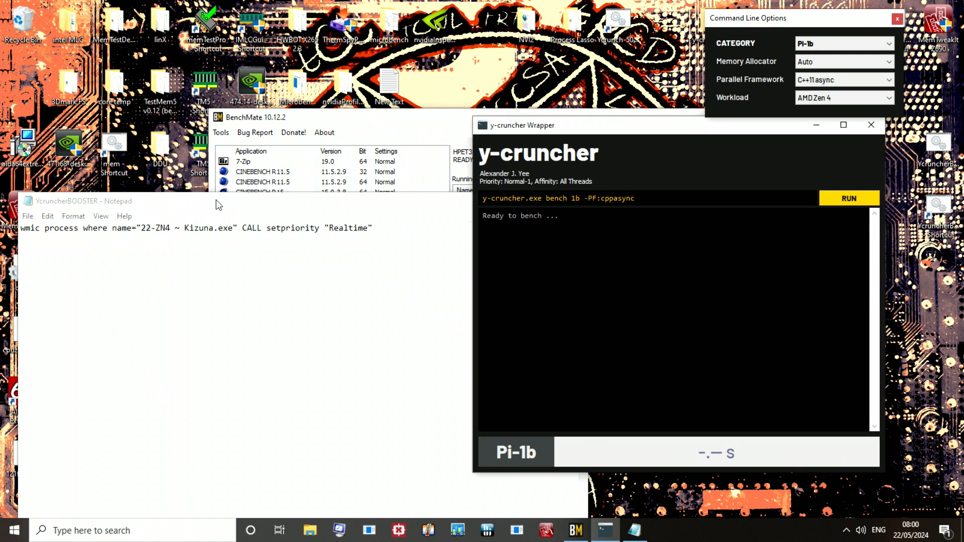
left_click_drag(217, 204, 220, 167)
left_click_drag(58, 190, 406, 191)
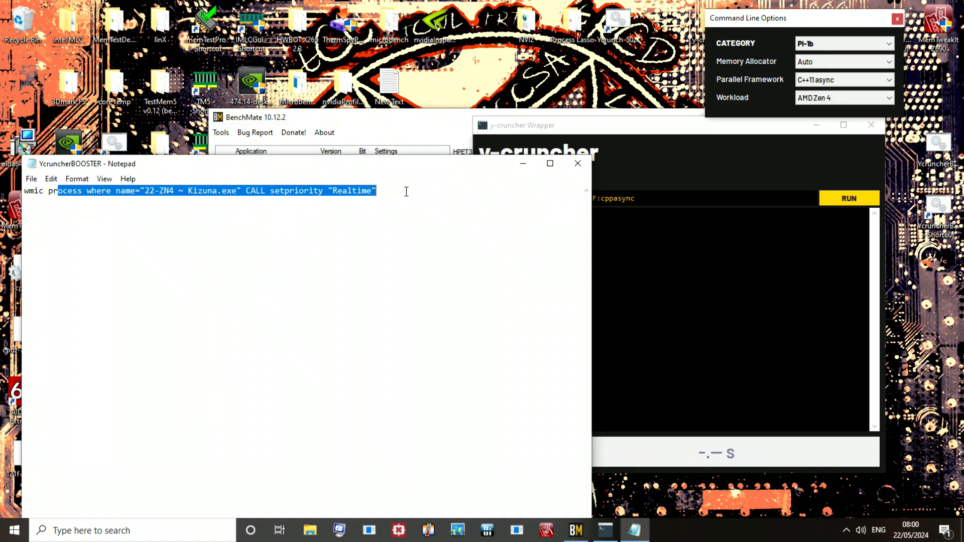
left_click(374, 370)
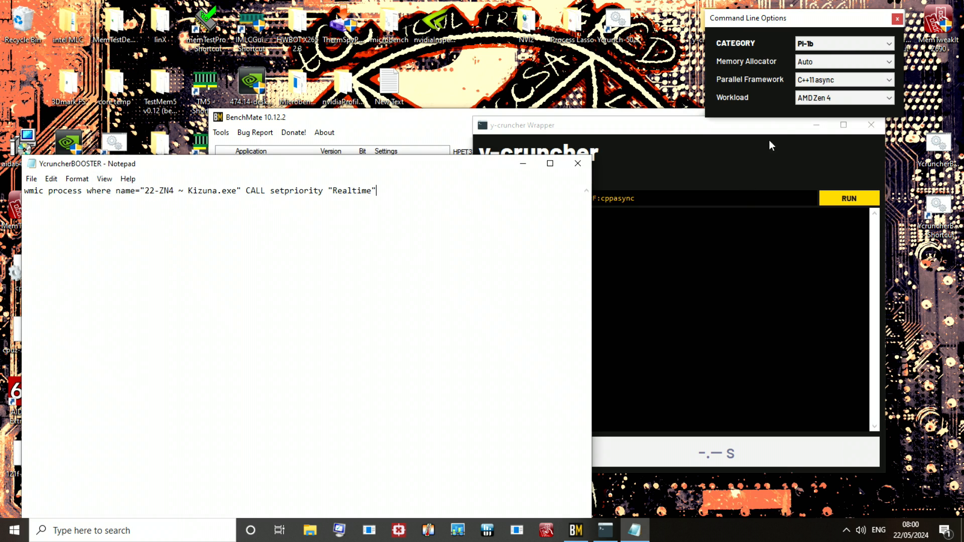
Step: Close the batch file in Notepad and reopen Task Manager on its detailed process list
left_click(578, 167)
key("ctrl+shift+Escape")
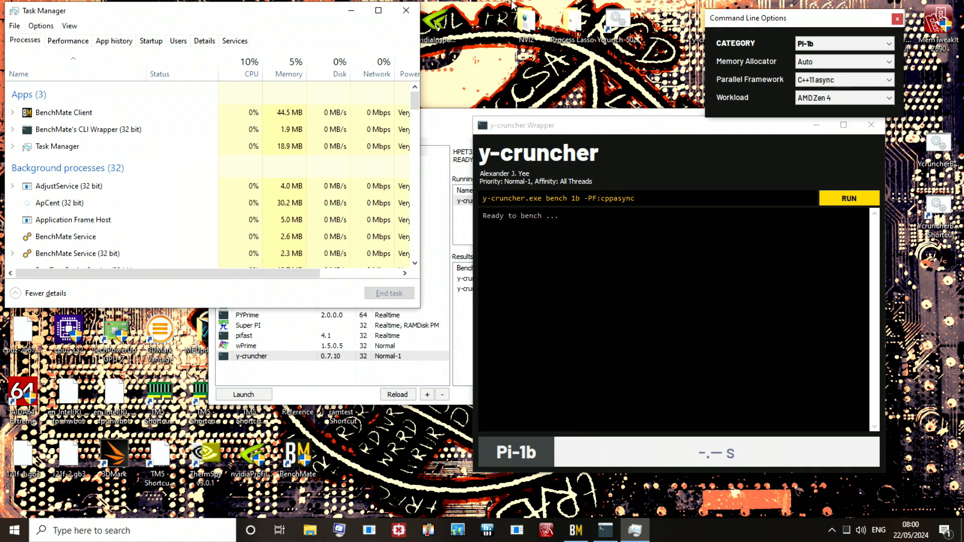
left_click(204, 41)
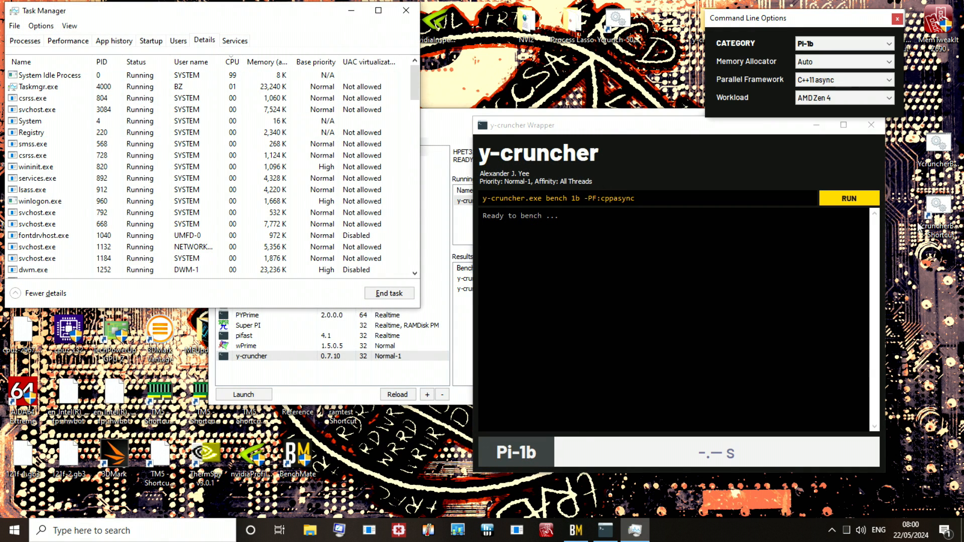
Step: Check the Run as administrator option in the YcruncherBOOSTER shortcut's advanced properties
left_click(939, 212)
right_click(941, 214)
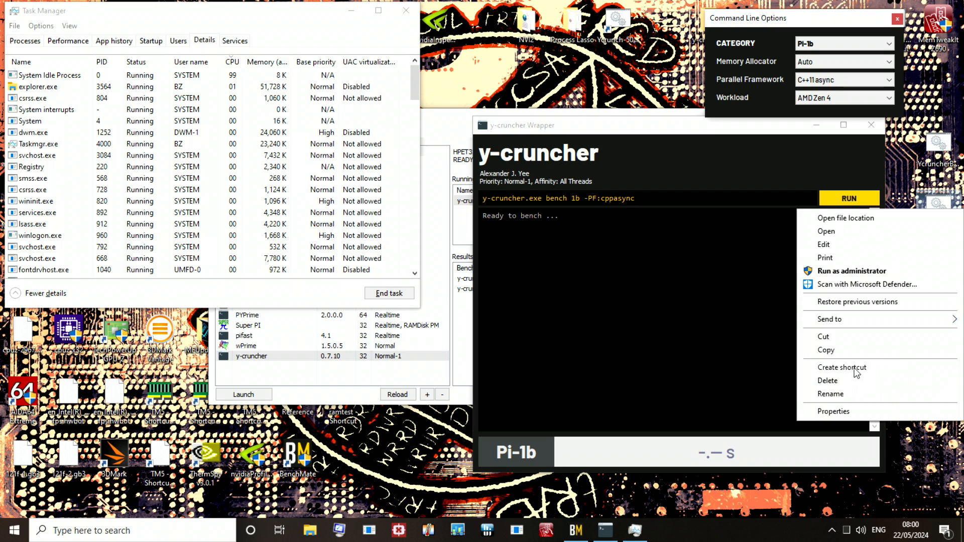
left_click(833, 412)
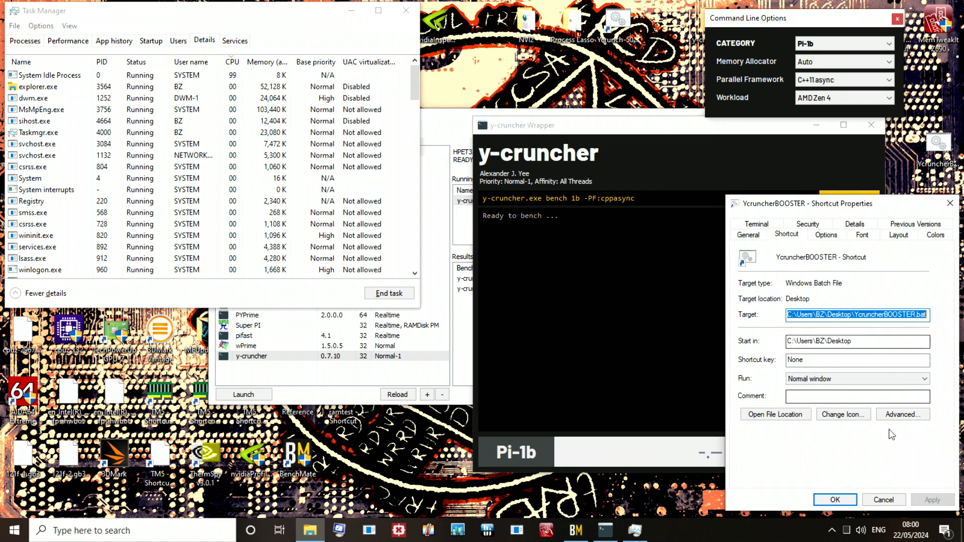
left_click(902, 414)
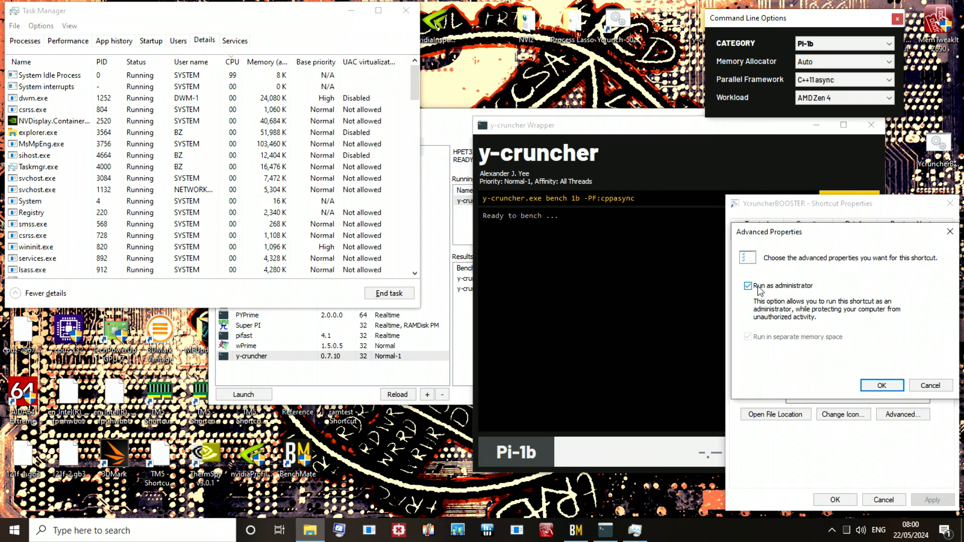
left_click_drag(864, 239, 692, 223)
left_click(784, 219)
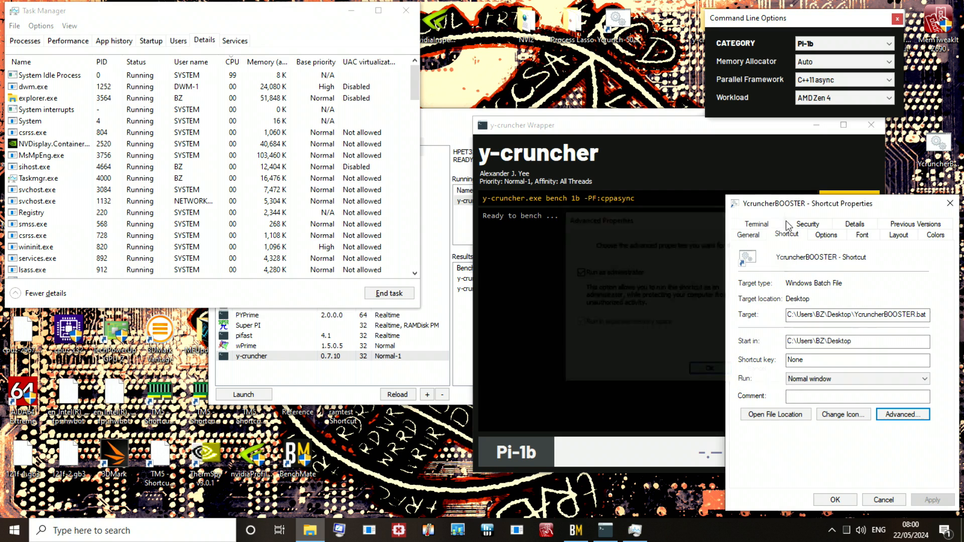
Step: Close the YcruncherBOOSTER shortcut properties and start the Pi-1b benchmark in the y-cruncher wrapper
left_click_drag(886, 203, 703, 182)
left_click(766, 183)
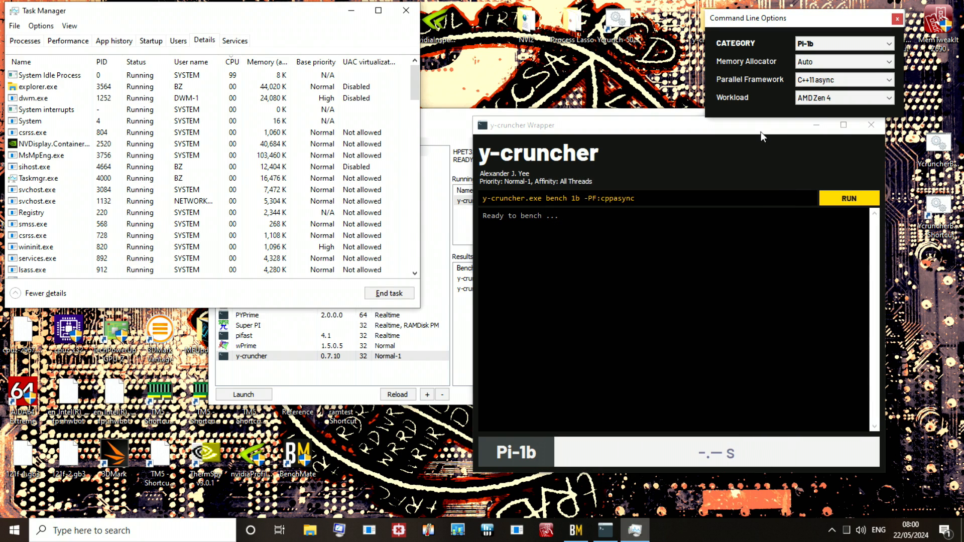
left_click_drag(760, 132, 789, 140)
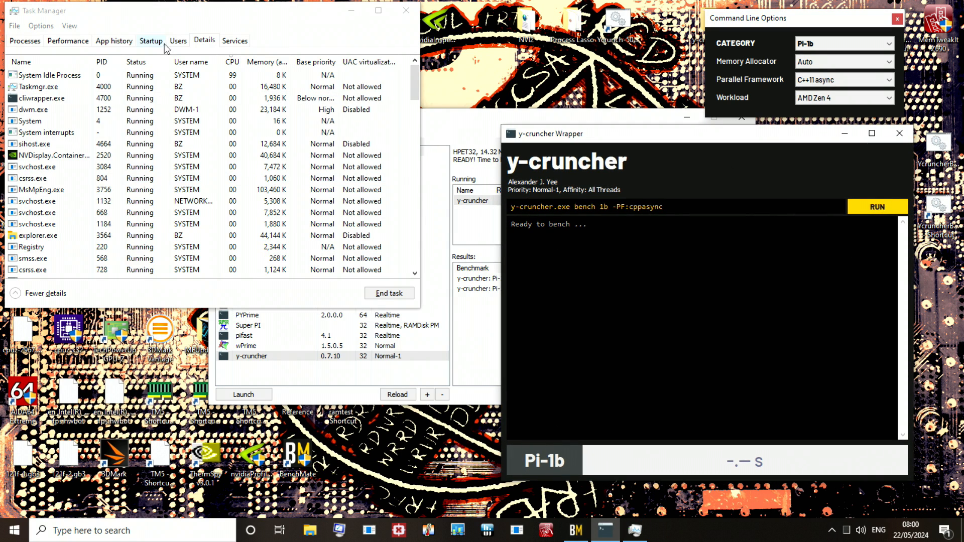
left_click(881, 212)
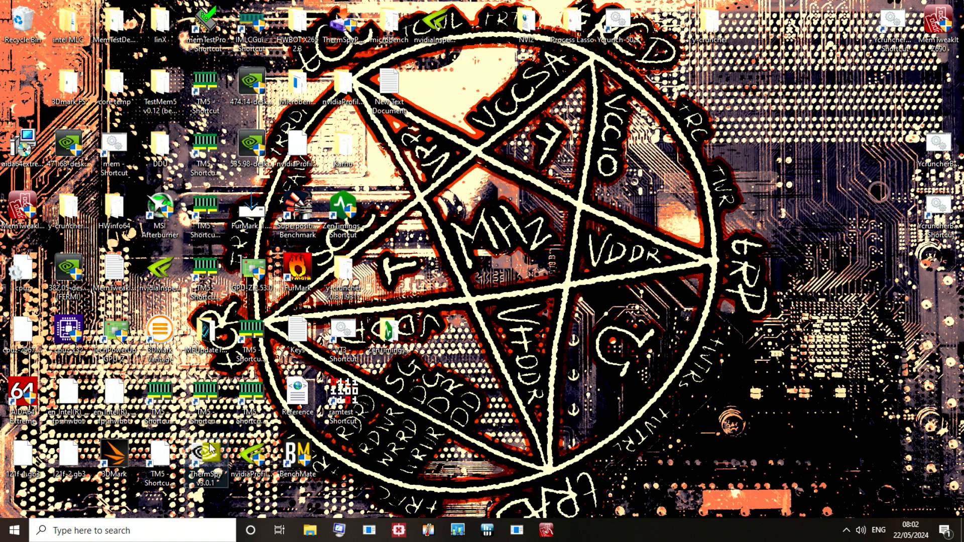
Step: Launch y-cruncher from BenchMate and run the Pi-1b benchmark with Task Manager's detailed process list open
double_click(314, 475)
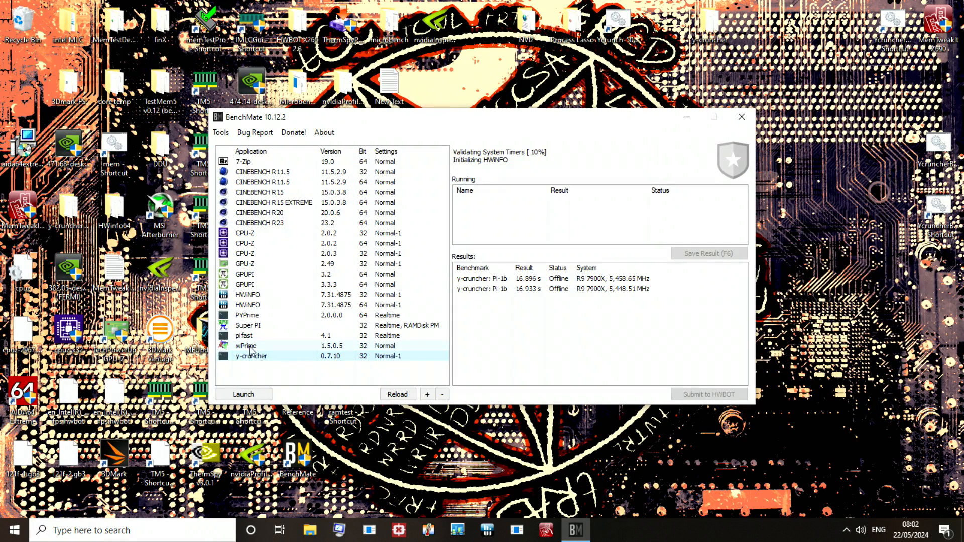
double_click(319, 357)
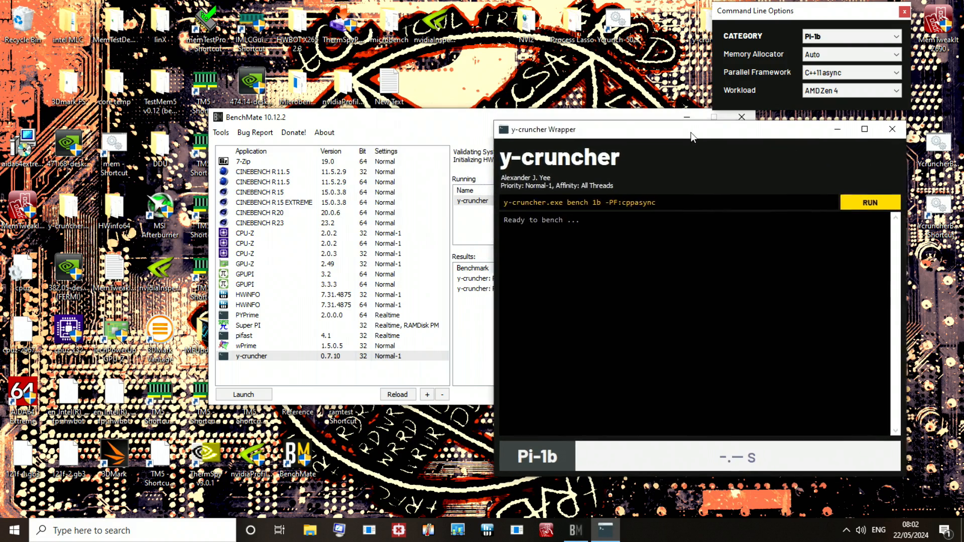
key("ctrl+shift+Escape")
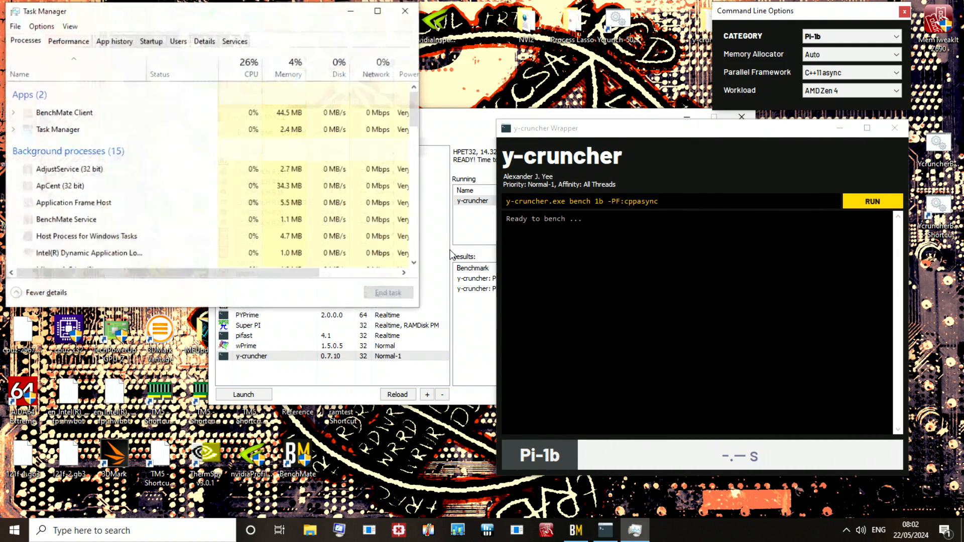
left_click(207, 42)
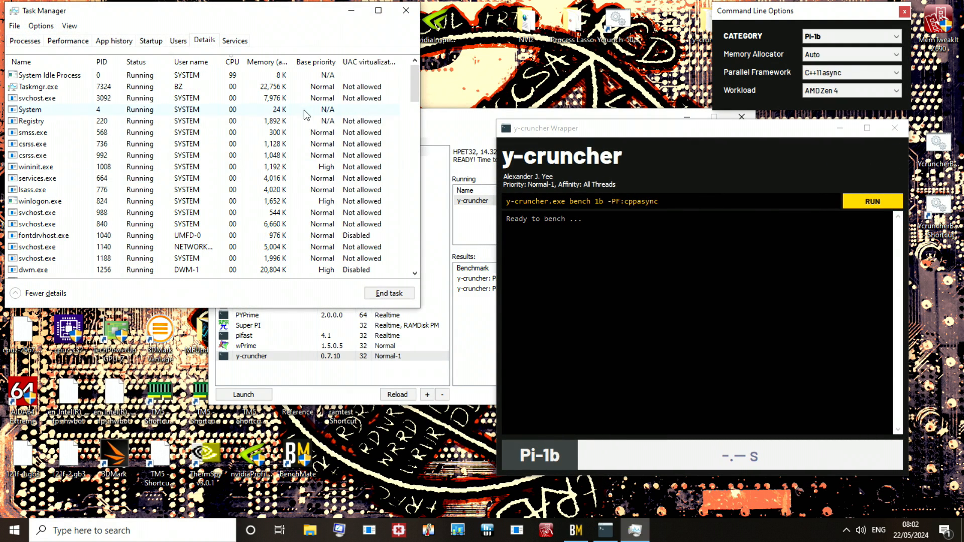
left_click(888, 203)
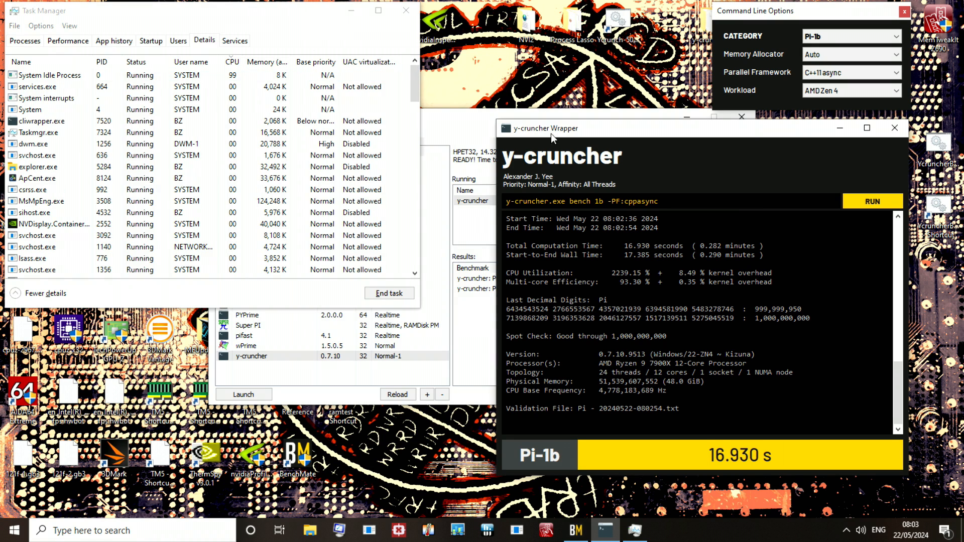
Step: Close Task Manager, the y-cruncher wrapper and BenchMate to clear the desktop
left_click(414, 15)
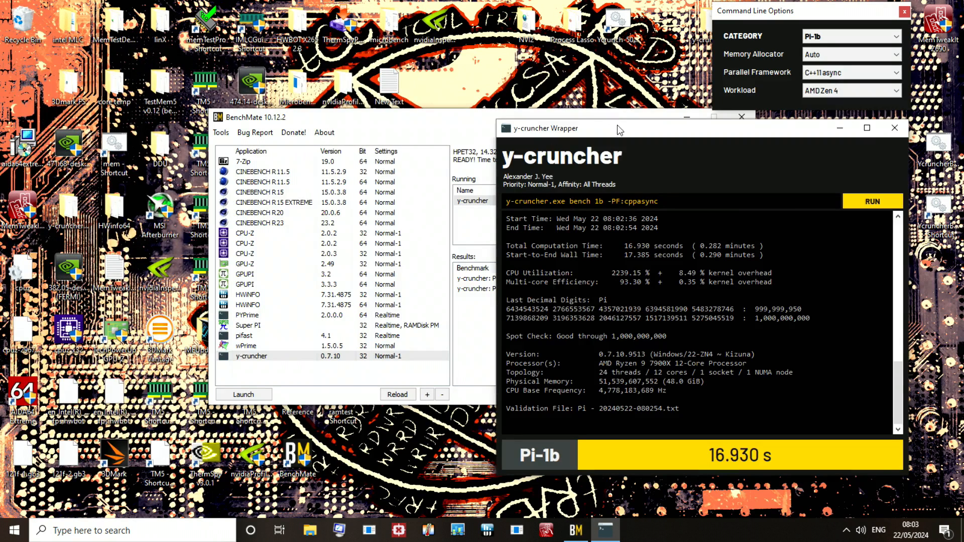
left_click_drag(616, 128, 545, 135)
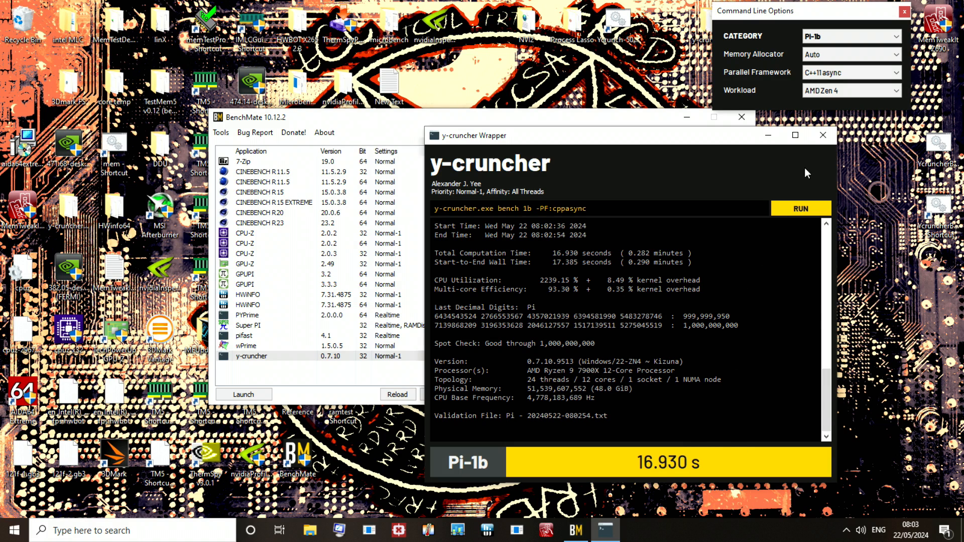
left_click(823, 135)
left_click_drag(256, 123, 640, 354)
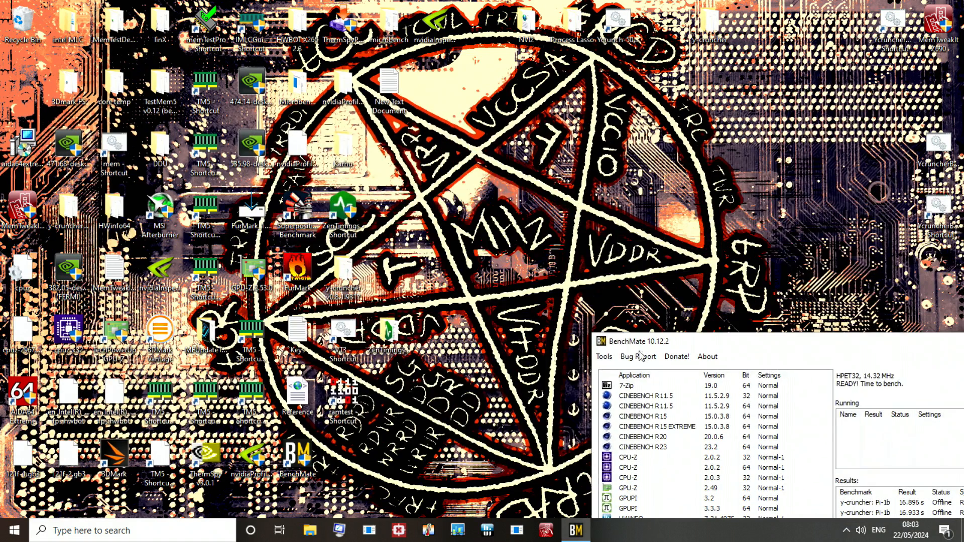
left_click_drag(1, 506, 669, 129)
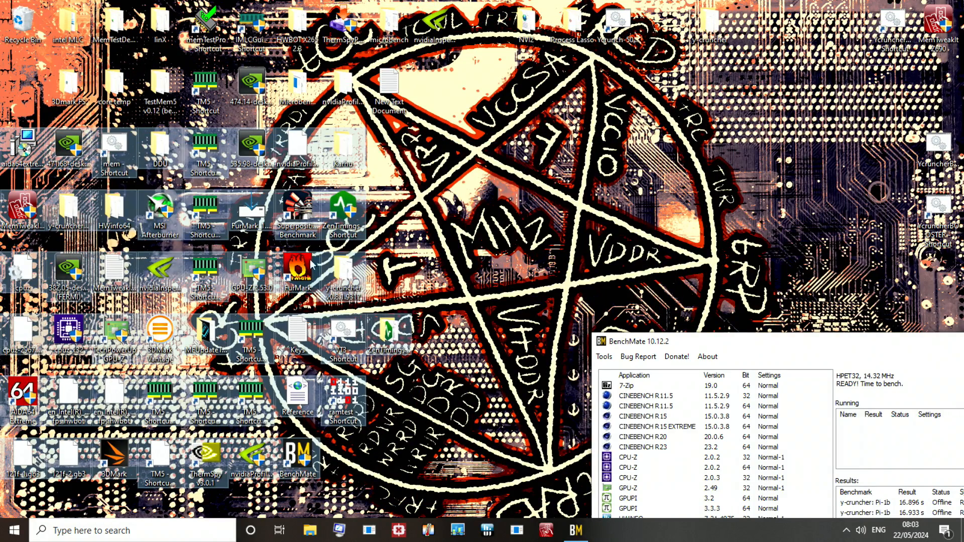
left_click(630, 245)
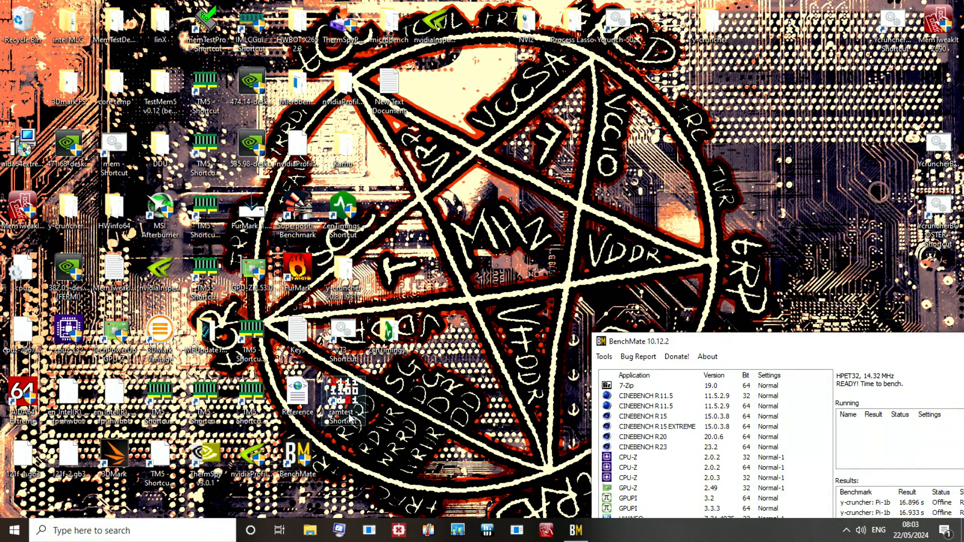
left_click_drag(816, 341, 349, 156)
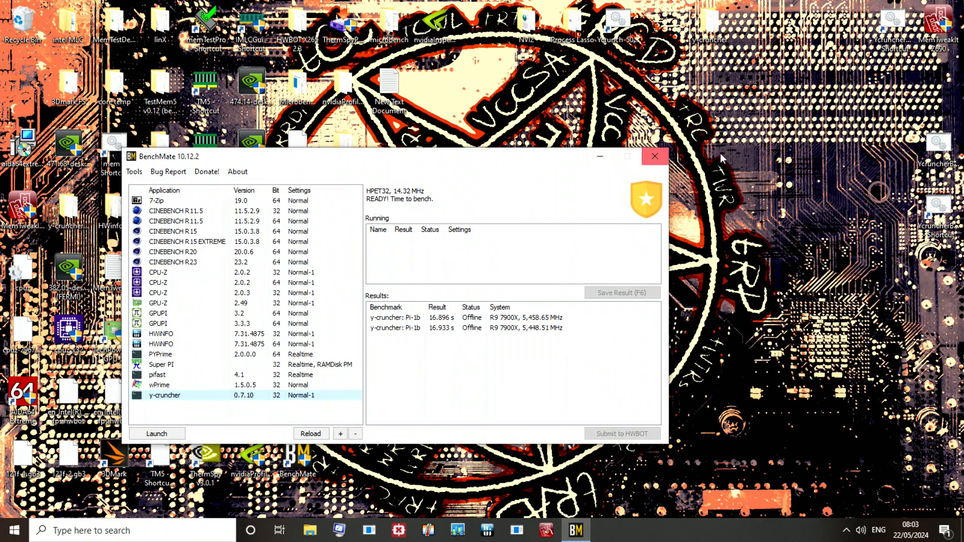
left_click(654, 156)
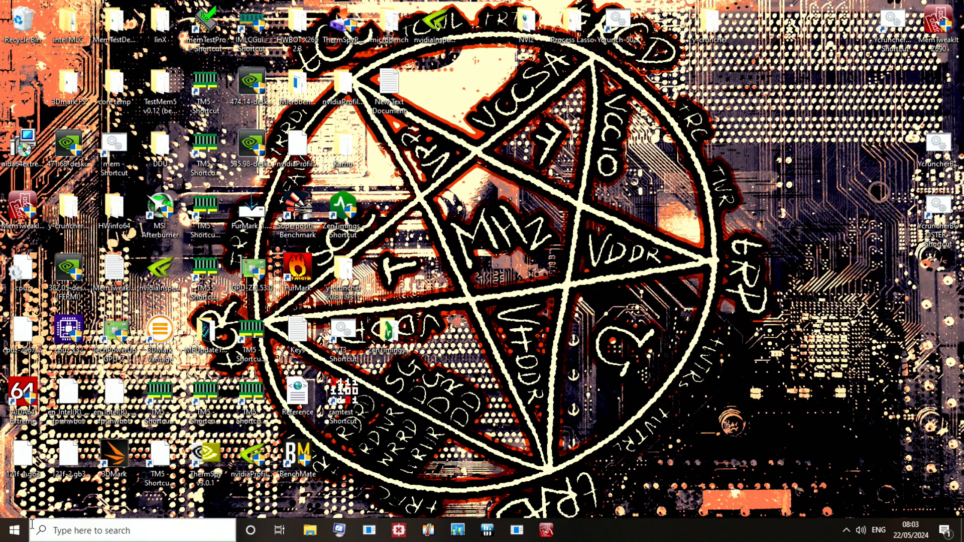
Step: Restart the computer to reach the AORUS BIOS setup
right_click(12, 532)
mouse_move(170, 490)
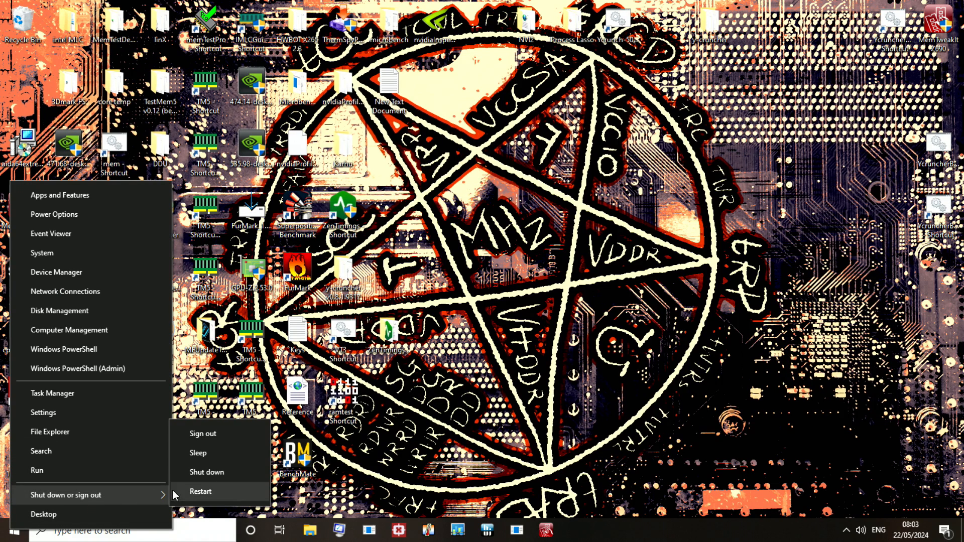
left_click(216, 493)
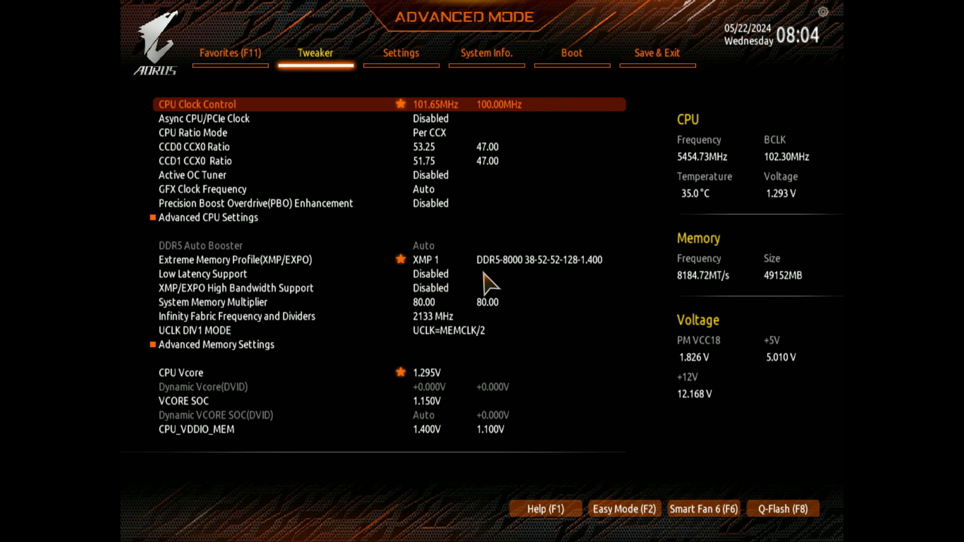
Step: Examine the boot options and the Tweaker's per-CCX CPU ratio settings in the BIOS
key("Right")
key("Right")
key("Right")
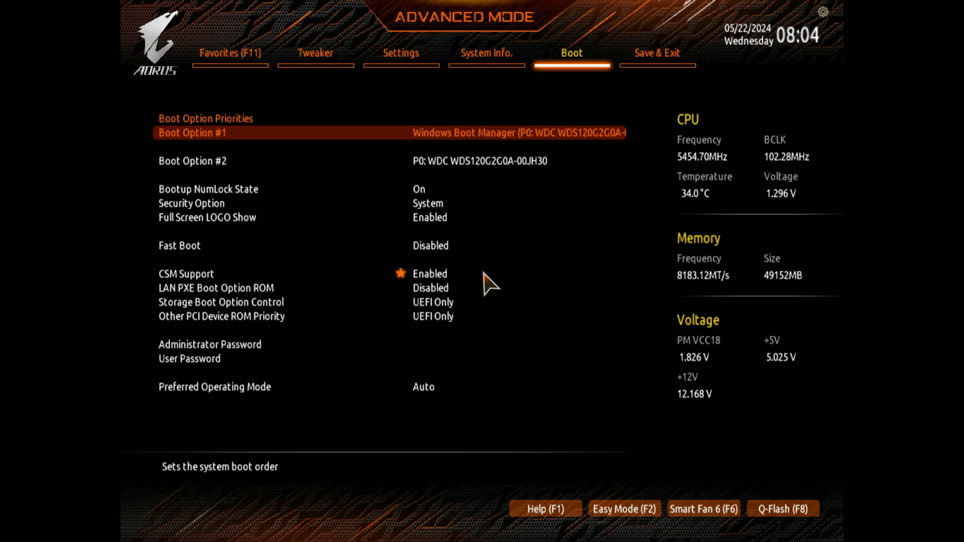
key("Left")
key("Left")
key("Left")
key("Down")
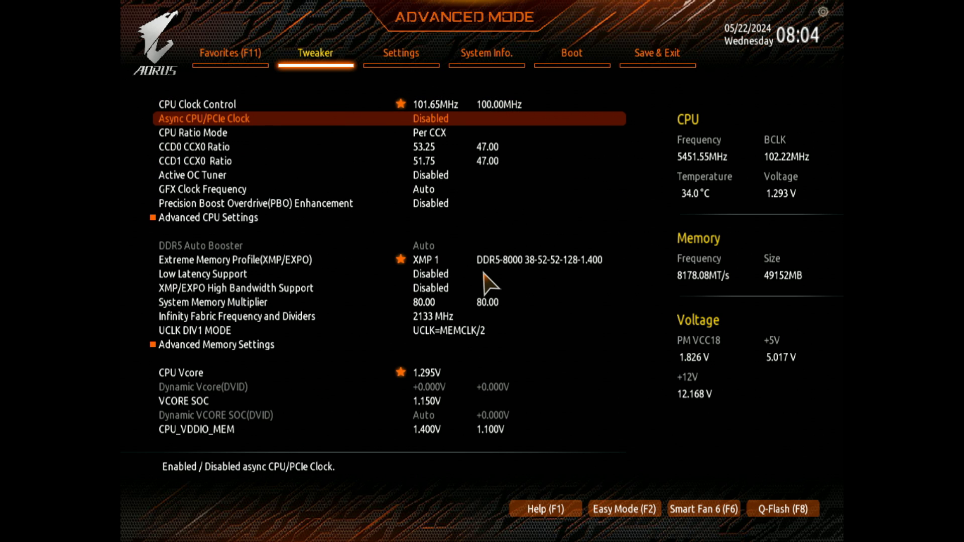
key("Down")
key("Down")
key("Down")
key("Down")
Step: Set the CPU Clock Control to 101.40 MHz
key("Up")
key("Up")
key("Up")
key("Up")
key("Up")
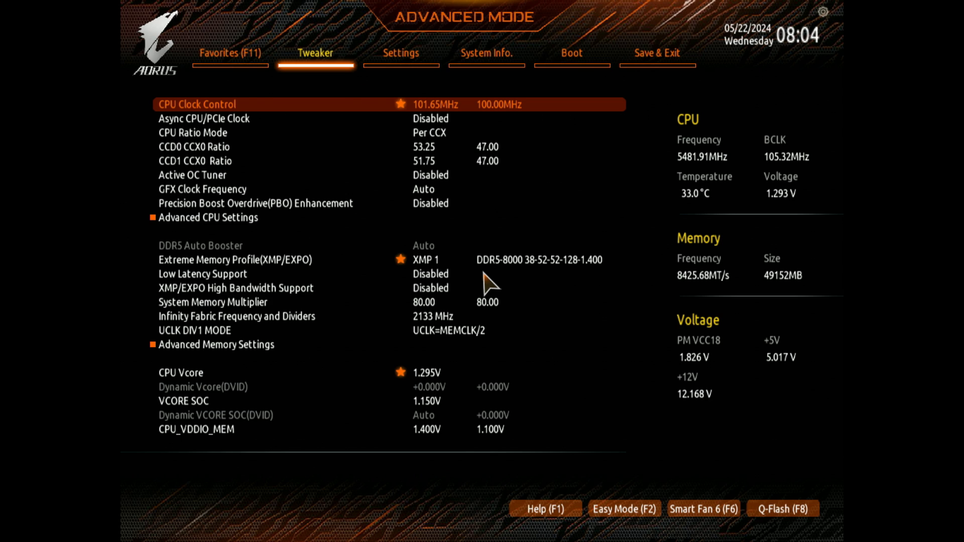
key("BackSpace")
type("10")
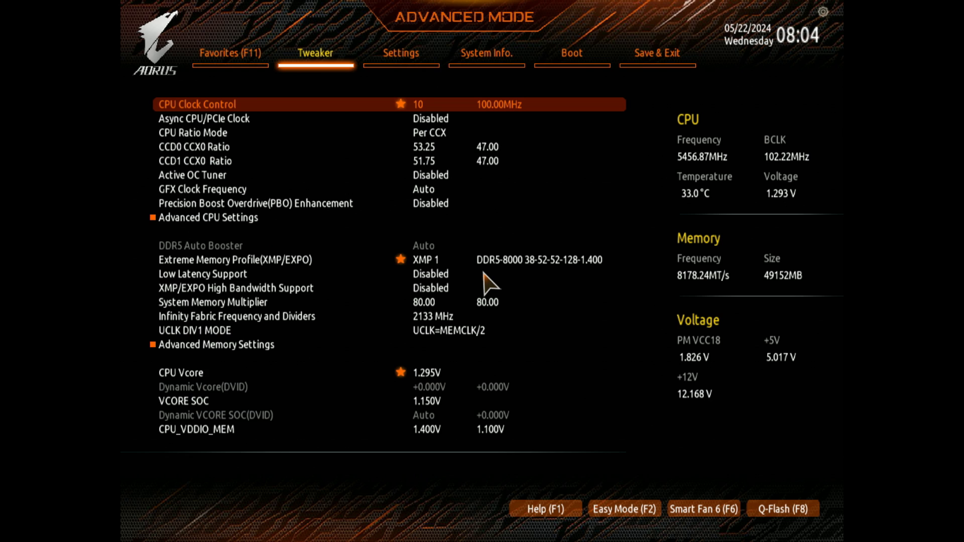
type("1.4")
key("Return")
Step: Raise the CCD0 CCX0 Ratio to 53.50
key("Down")
key("Down")
key("Down")
key("plus")
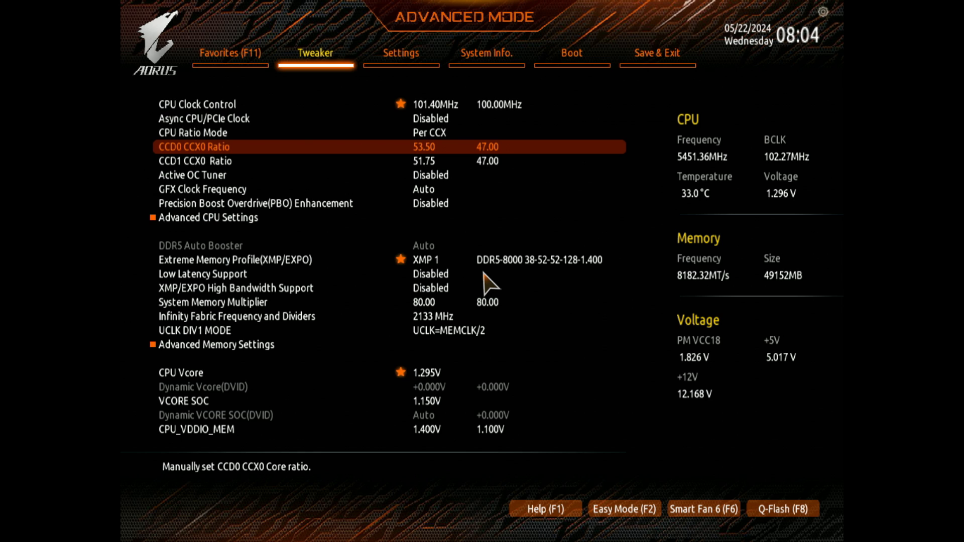
Step: Compare the CCD0 CCX0 and CCD1 CCX0 ratios against the CPU clock setting
key("Down")
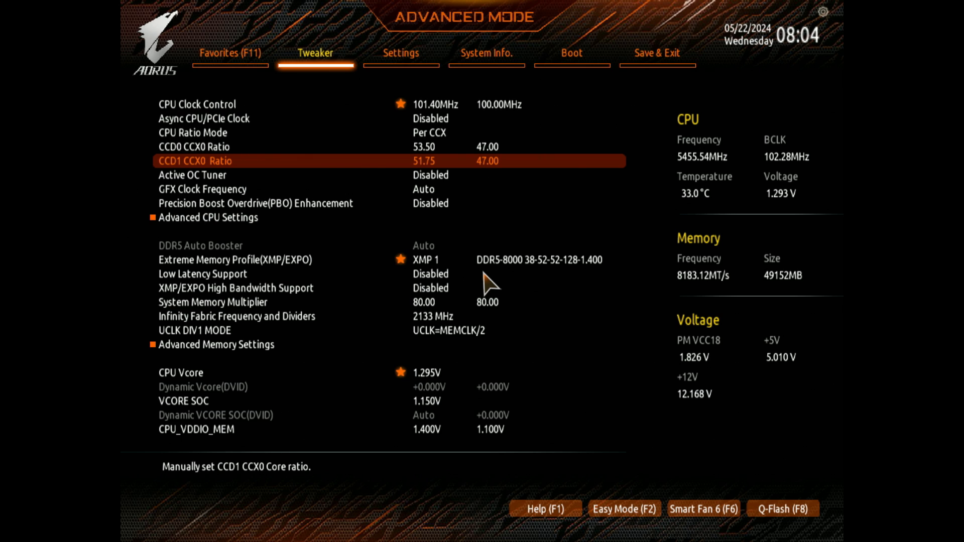
key("Up")
key("Down")
key("Up")
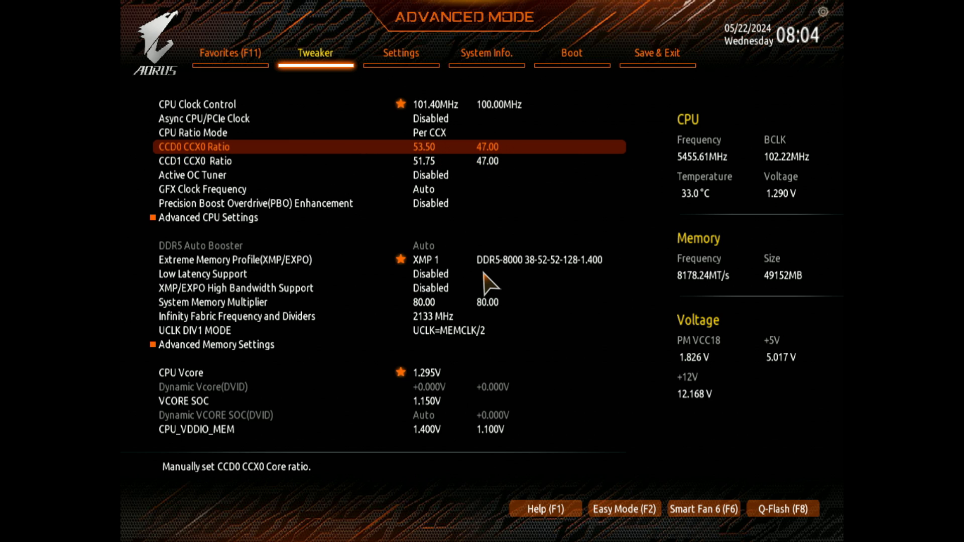
key("Down")
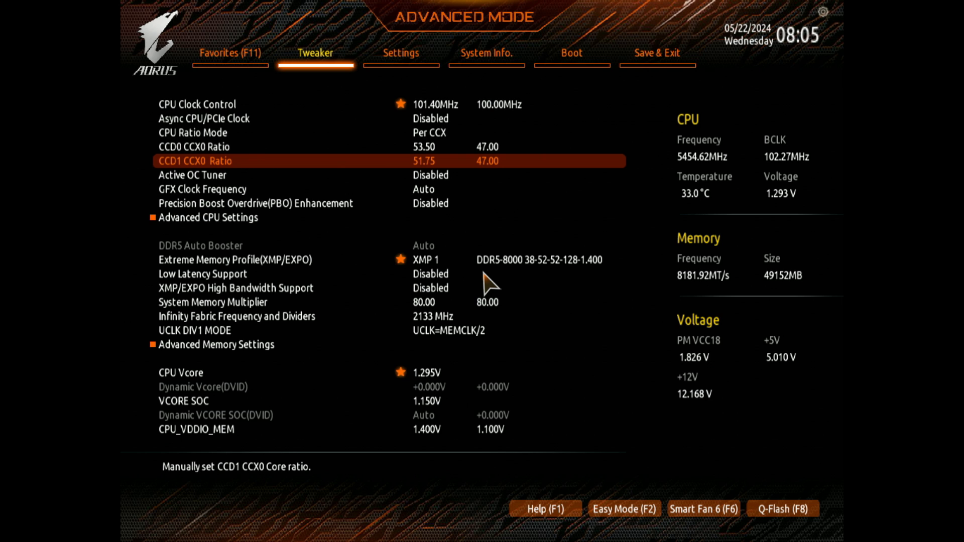
key("Up")
key("Up")
key("Up")
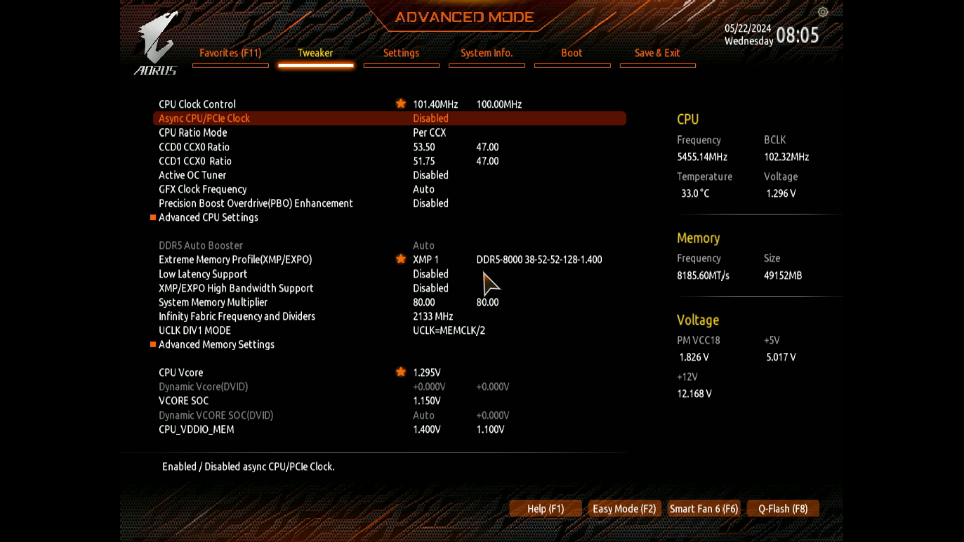
key("Down")
key("Down")
key("Down")
key("Down")
key("Up")
key("Up")
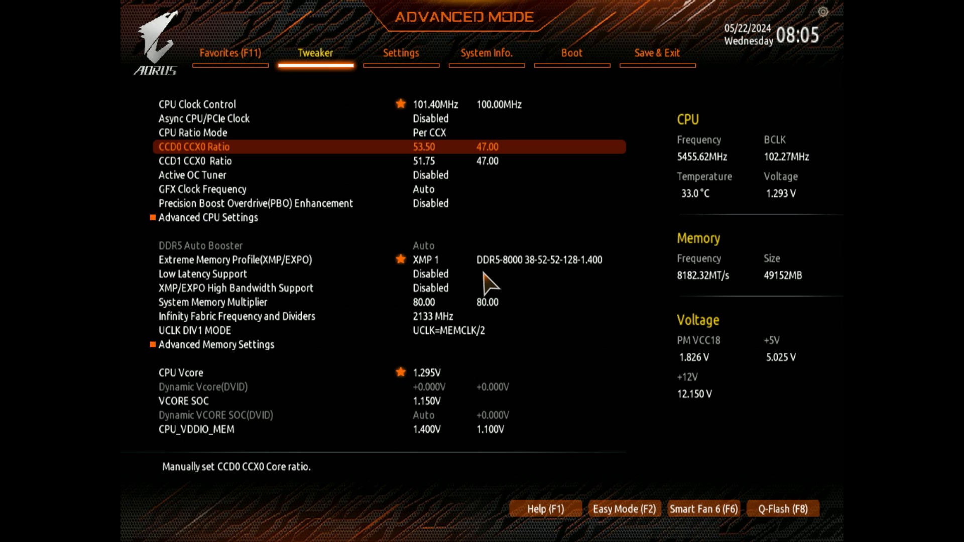
key("Down")
key("Down")
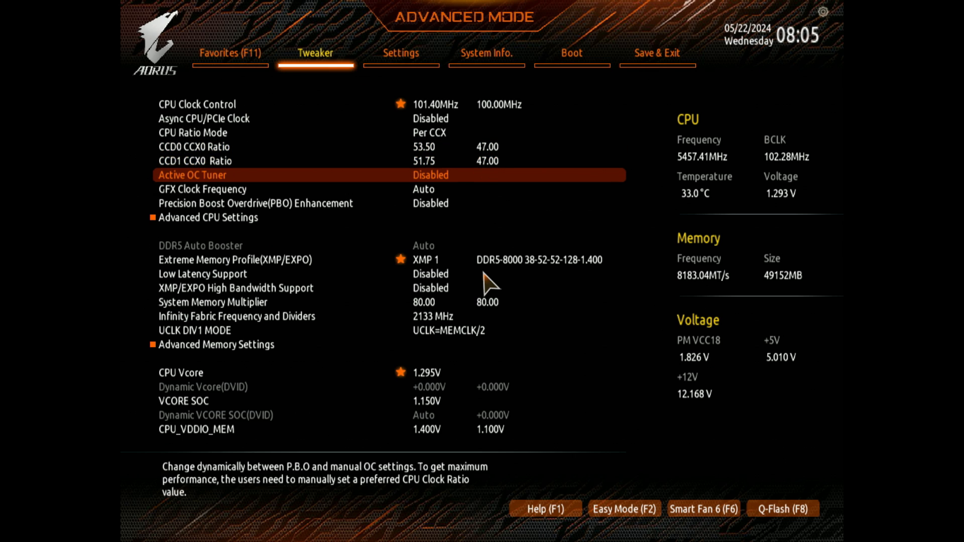
key("Up")
key("Up")
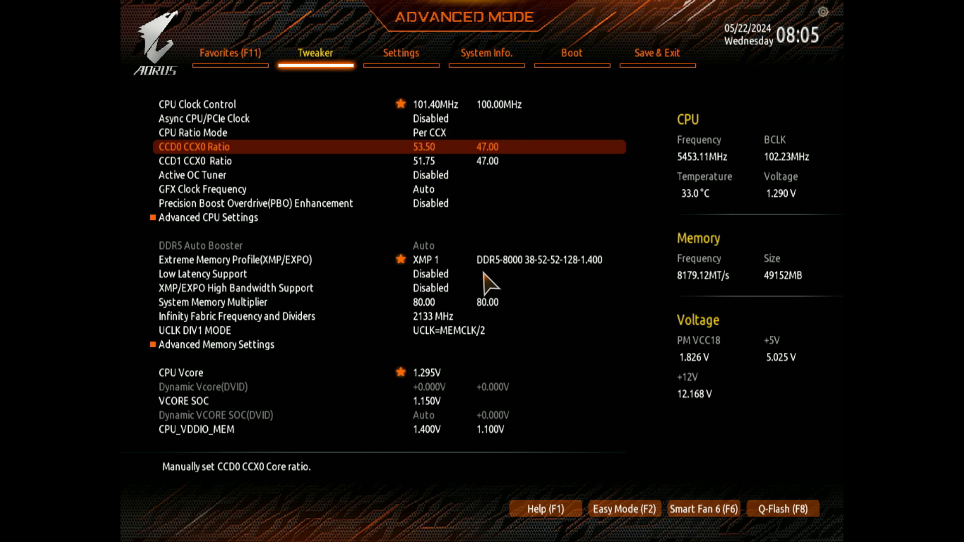
key("Down")
key("Up")
Step: Restore the CCD0 CCX0 Ratio to 53.25 and the CPU Clock Control to 101.65 MHz
key("minus")
key("Up")
key("Up")
key("Up")
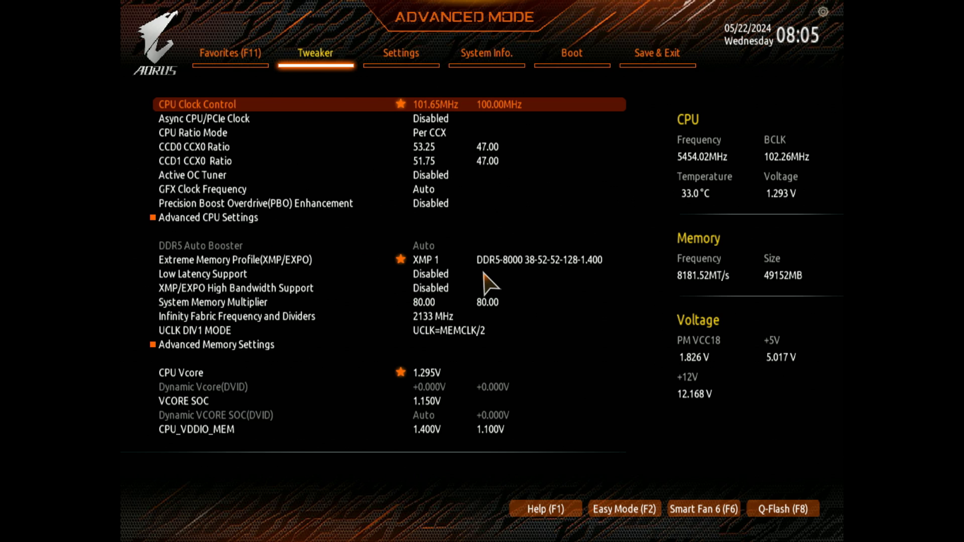
Step: Examine the Extreme Memory Profile (XMP/EXPO) and Low Latency Support settings
key("Down")
key("Down")
key("Down")
key("Down")
key("Down")
key("Down")
key("Down")
key("Down")
key("Down")
key("Down")
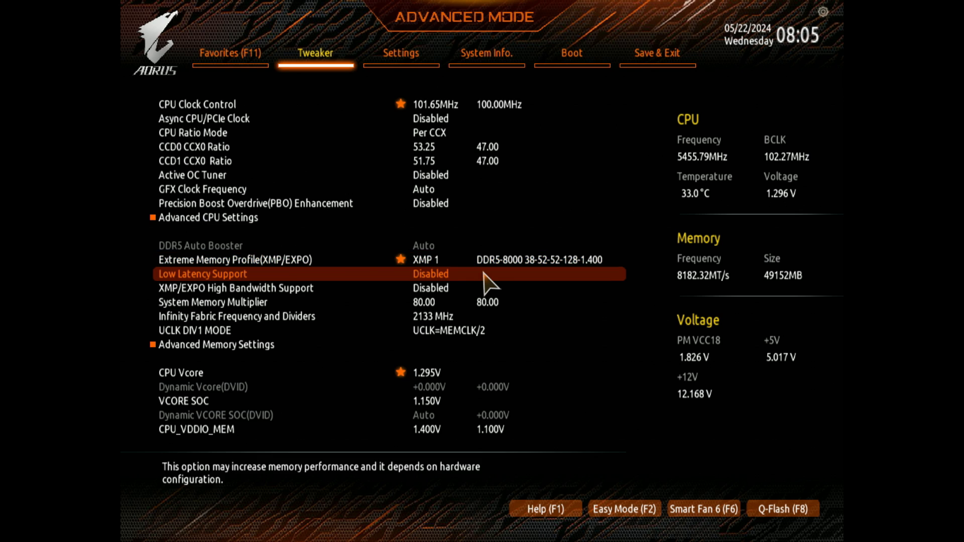
key("Up")
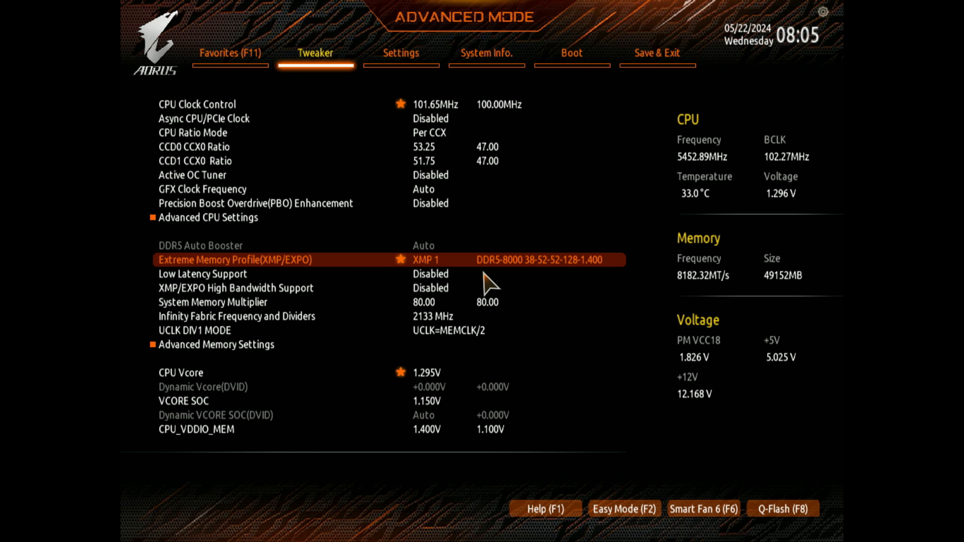
key("Down")
key("Up")
key("Up")
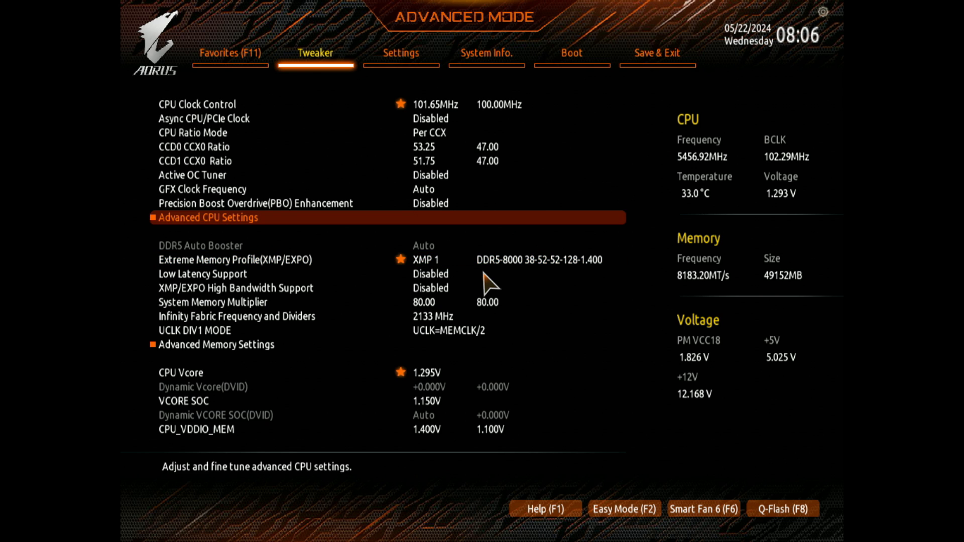
key("Up")
Step: Examine the XMP/EXPO High Bandwidth Support, System Memory Multiplier and Infinity Fabric frequency settings
key("Down")
key("Down")
key("Down")
key("Down")
key("Down")
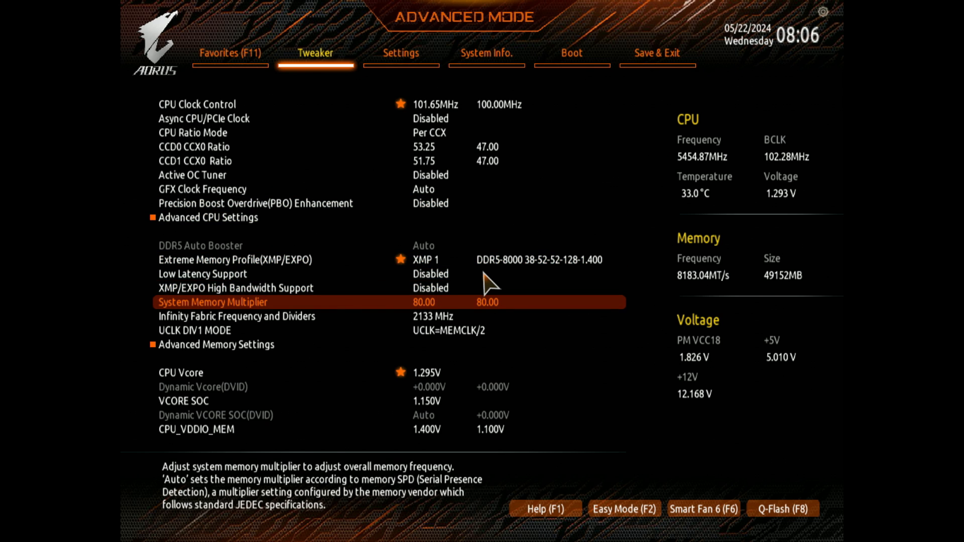
key("Down")
key("Up")
key("Up")
key("Up")
key("Down")
key("Down")
key("Down")
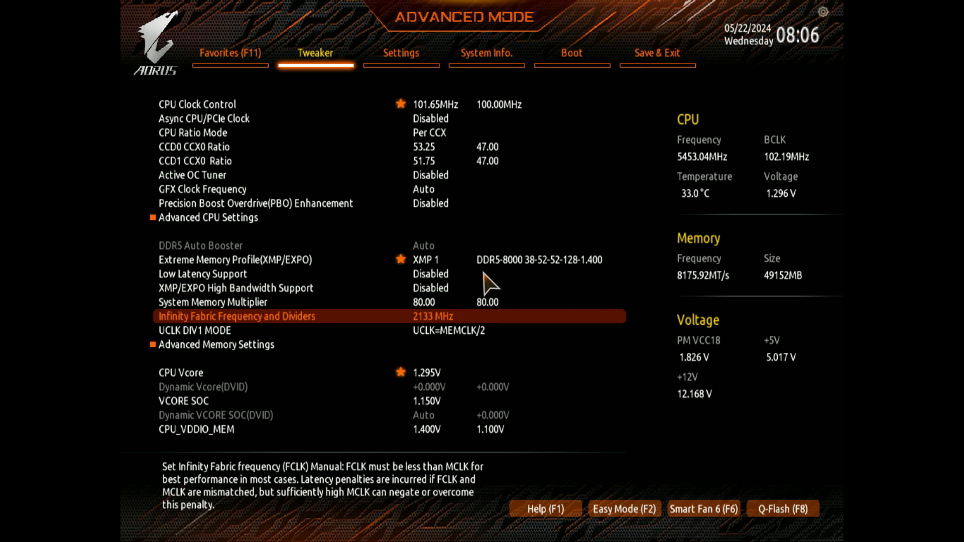
Step: Compare the System Memory Multiplier with the CPU clock, Async CPU/PCIe Clock and Active OC Tuner settings
key("Up")
key("Up")
key("Up")
key("Up")
key("Up")
key("Up")
key("Up")
key("Up")
key("Up")
key("Up")
key("Up")
key("Up")
key("Up")
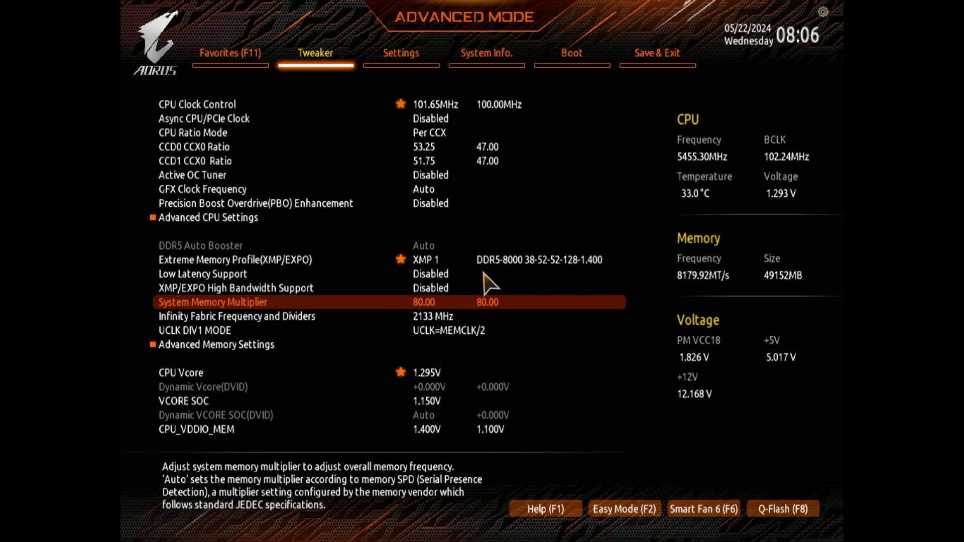
key("Down")
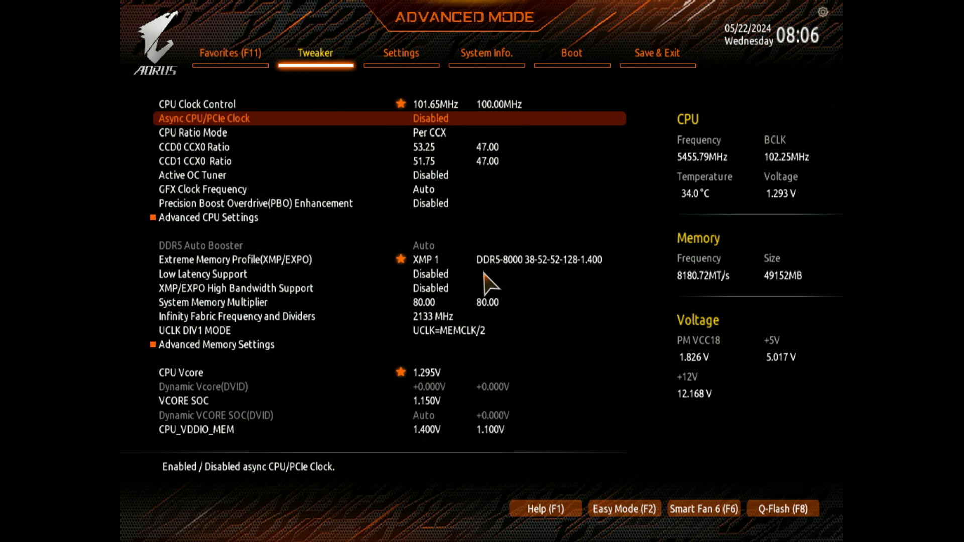
key("Up")
key("Down")
key("Down")
key("Down")
key("Down")
key("Down")
key("Down")
key("Down")
key("Down")
key("Down")
key("Down")
key("Down")
key("Down")
key("Down")
key("Down")
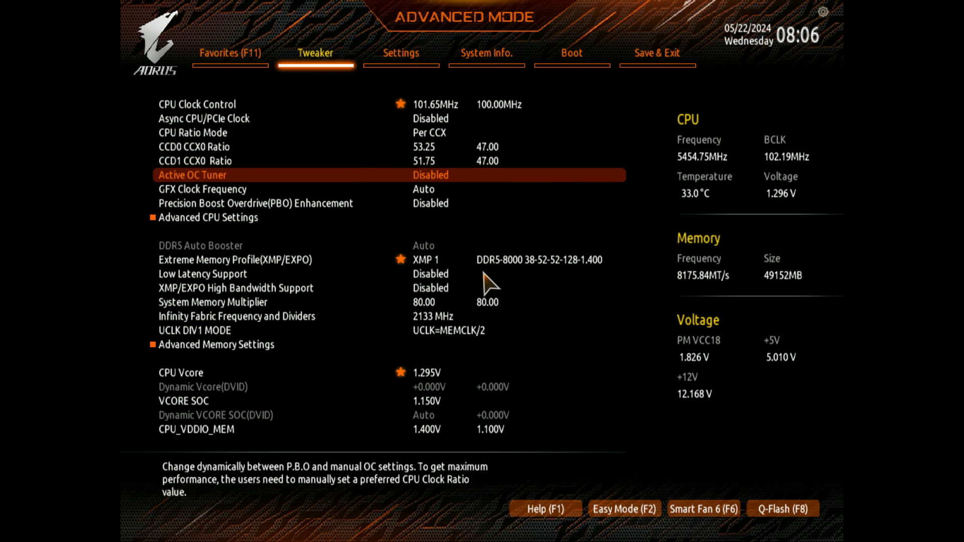
key("Up")
key("Up")
key("Up")
key("Up")
key("Up")
key("Up")
key("Up")
key("Up")
key("Up")
key("Up")
key("Up")
key("Up")
key("Up")
key("Up")
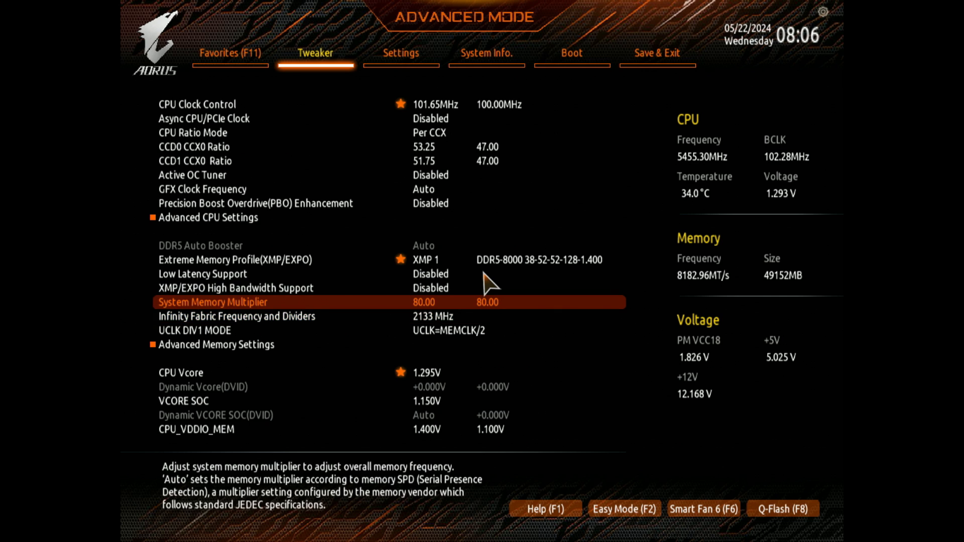
key("Down")
key("Down")
key("Down")
key("Down")
key("Down")
key("Down")
key("Down")
key("Down")
key("Down")
key("Down")
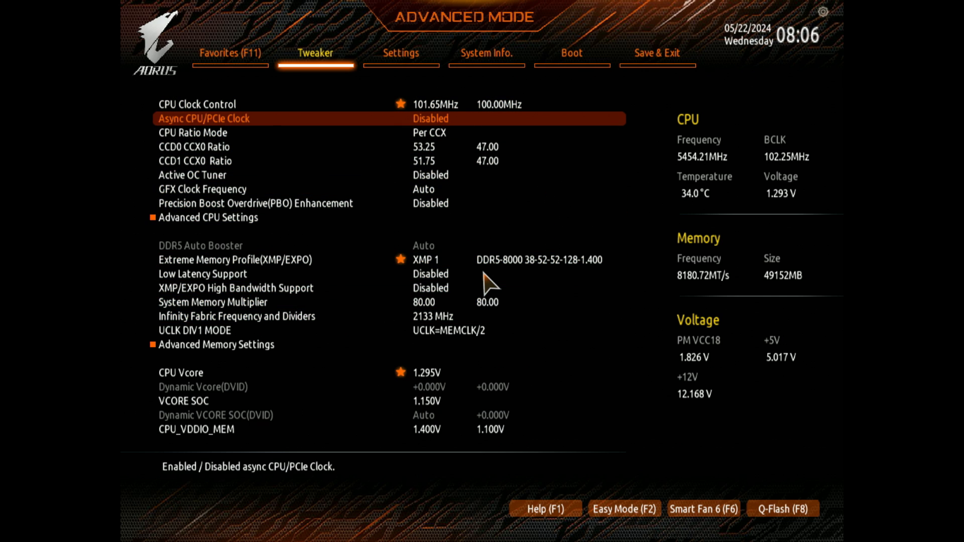
Step: Set Infinity Fabric Frequency and Dividers to 2133 MHz
key("Down")
key("Down")
key("Down")
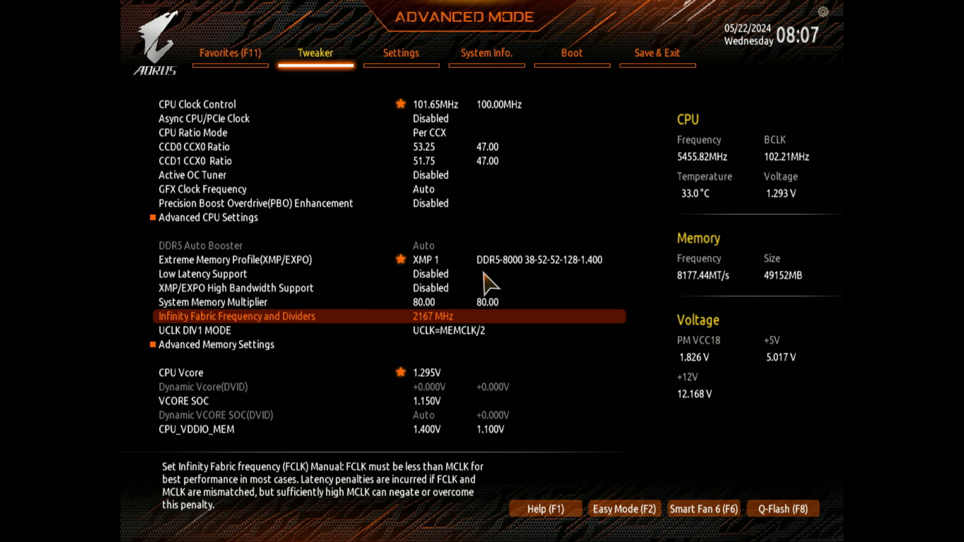
key("minus")
key("minus")
key("Up")
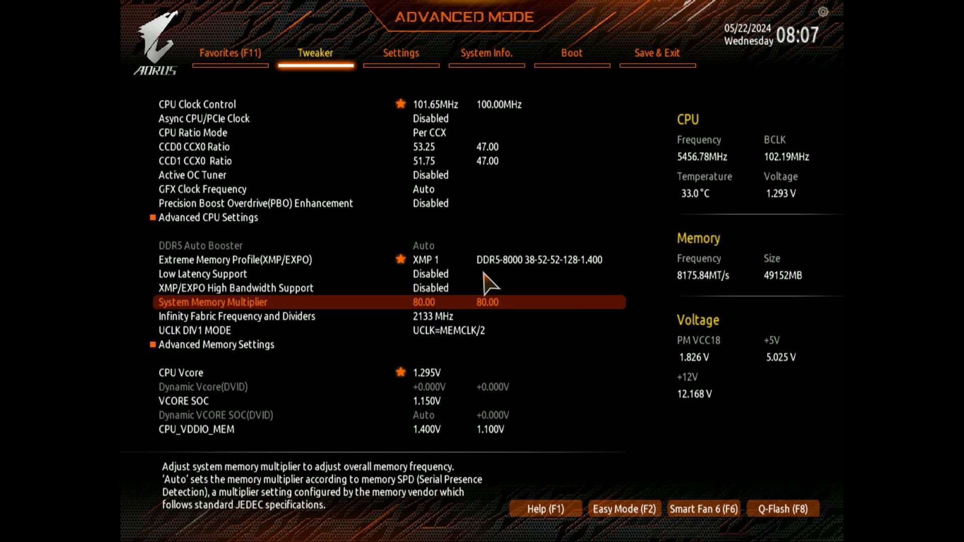
Step: Compare the Infinity Fabric frequency and UCLK DIV1 MODE with the System Memory Multiplier
key("Down")
key("Up")
key("Down")
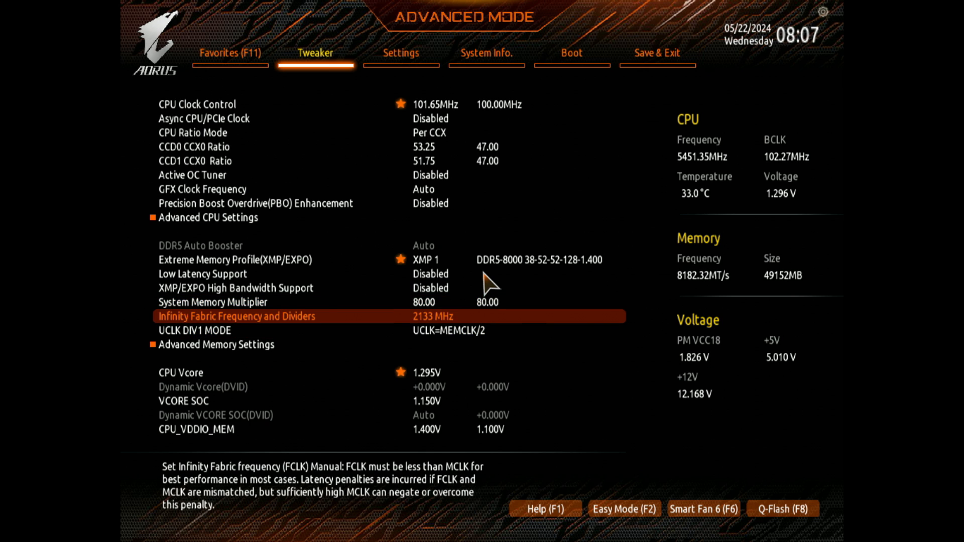
key("Down")
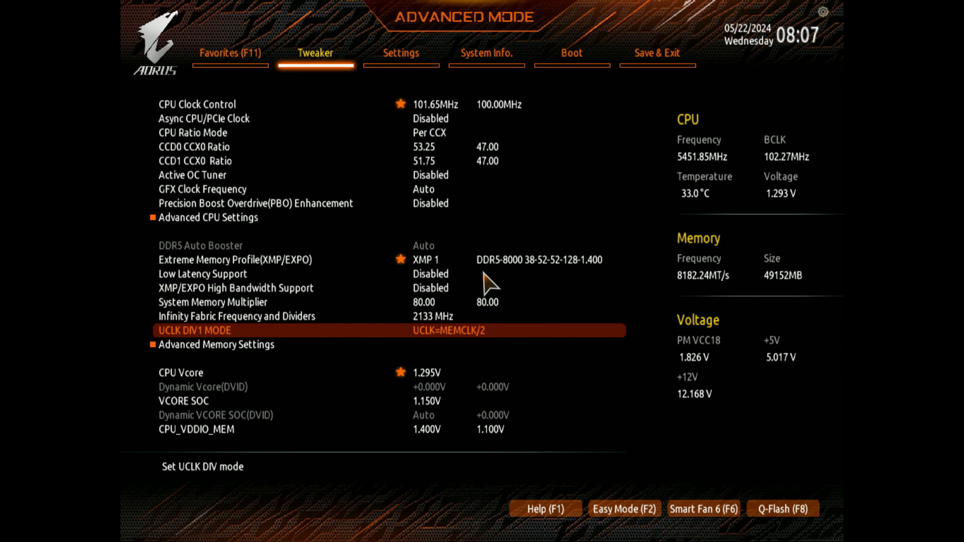
key("Up")
key("Up")
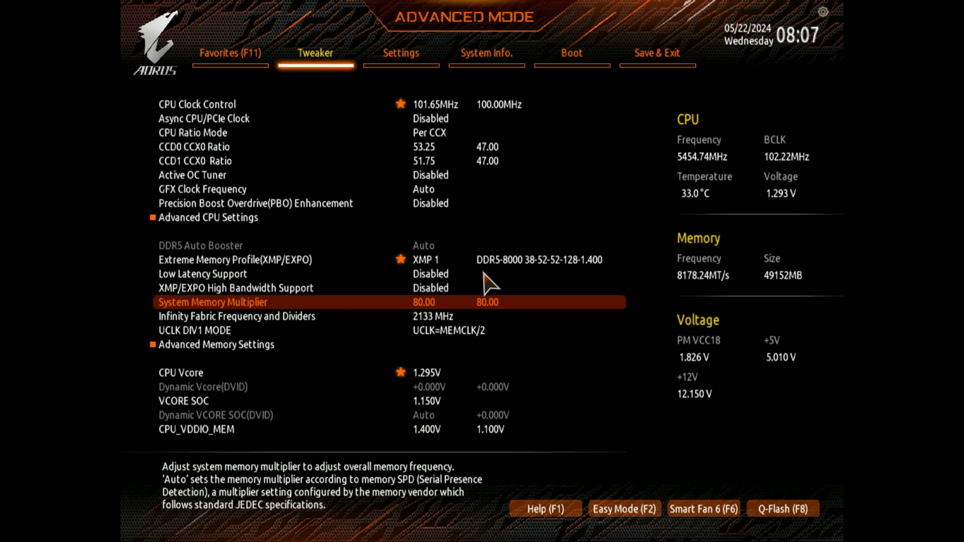
key("Down")
key("Down")
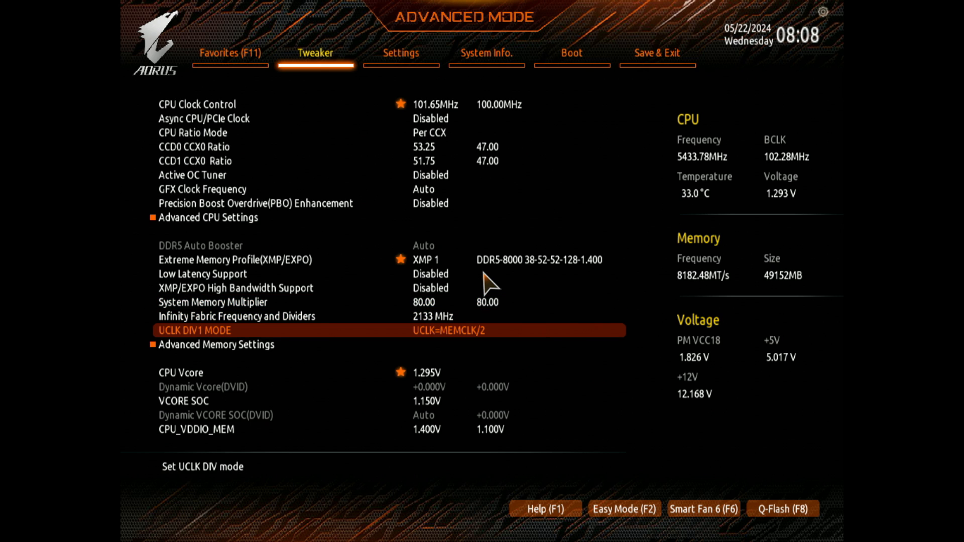
key("Up")
Step: Examine the CPU Vcore and CPU_VDDIO_MEM voltage settings below the memory section
key("Down")
key("Down")
key("Down")
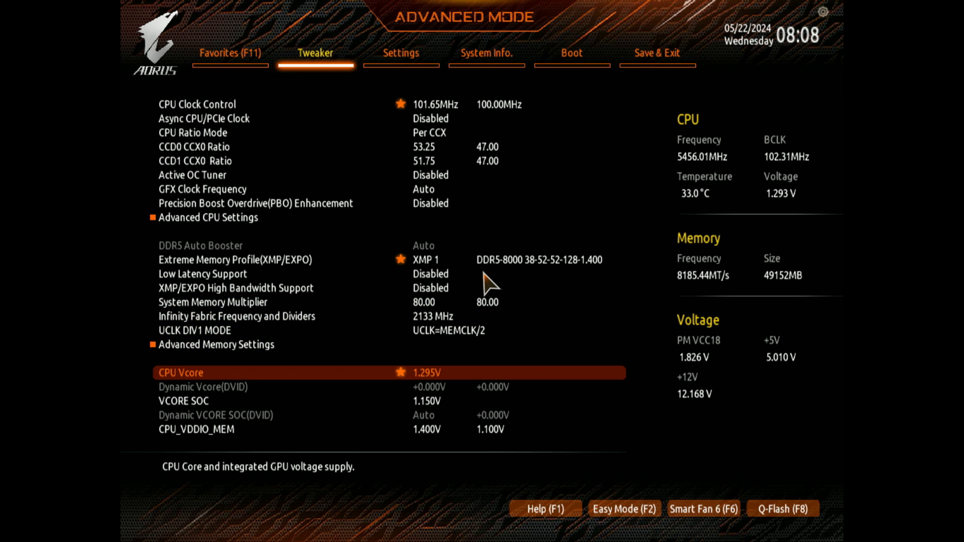
key("Up")
key("Down")
key("Down")
key("Down")
key("Down")
key("Down")
key("Up")
key("Up")
key("Up")
key("Up")
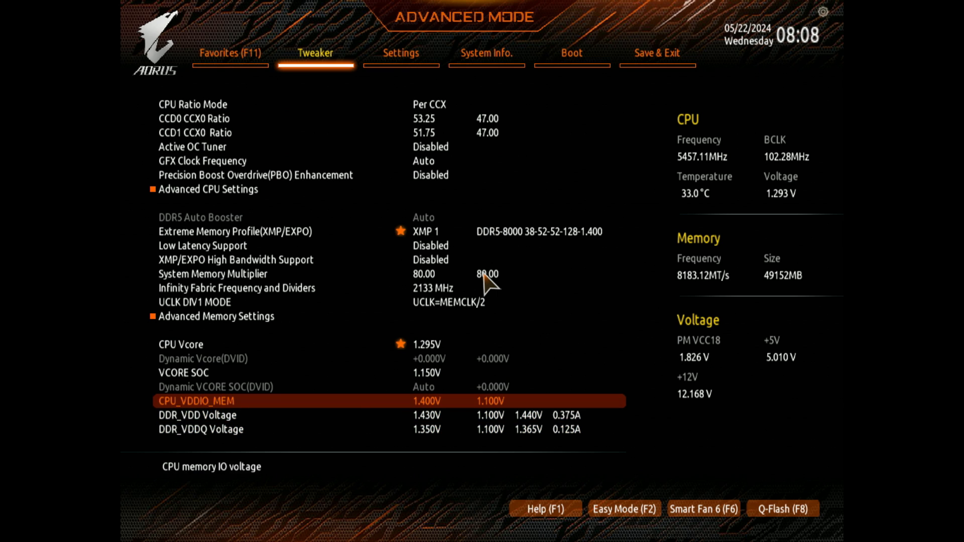
key("Down")
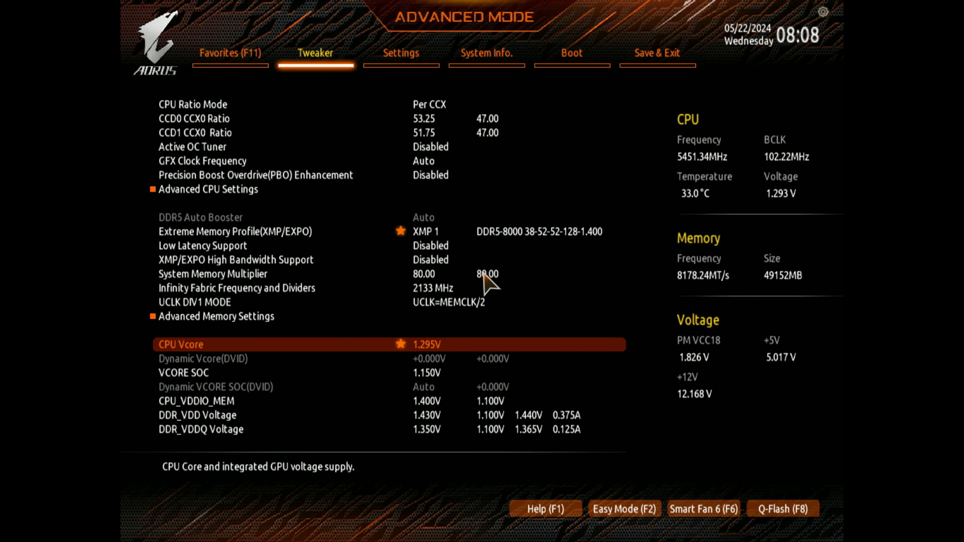
key("Up")
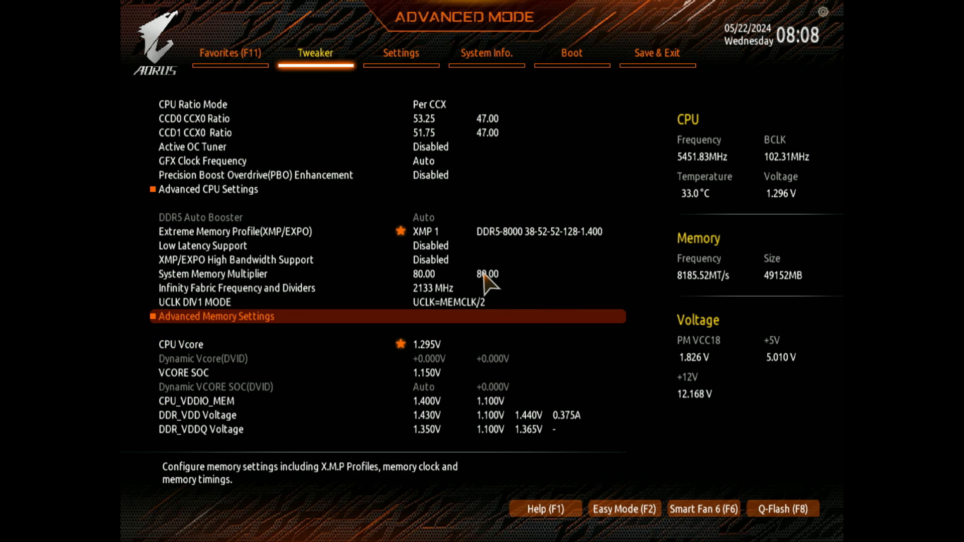
key("Down")
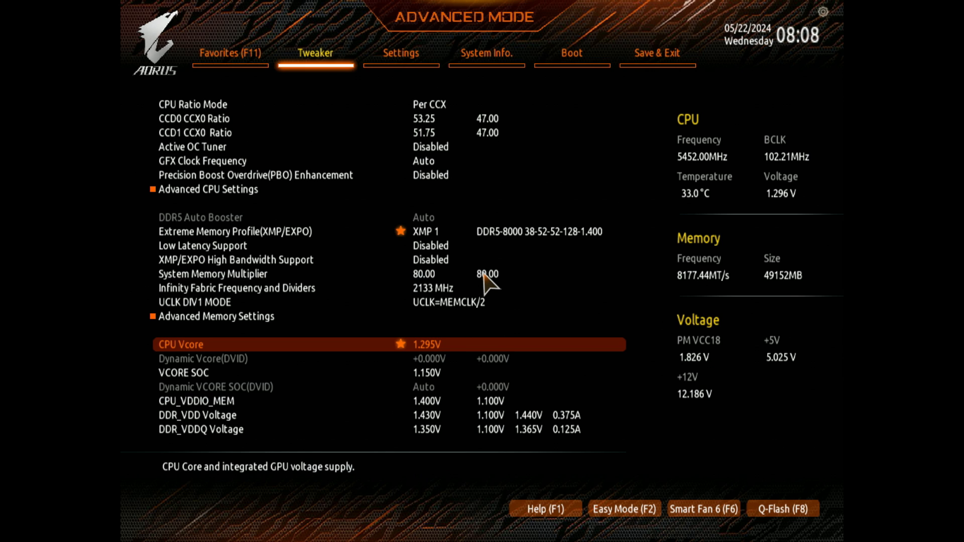
key("Up")
key("Down")
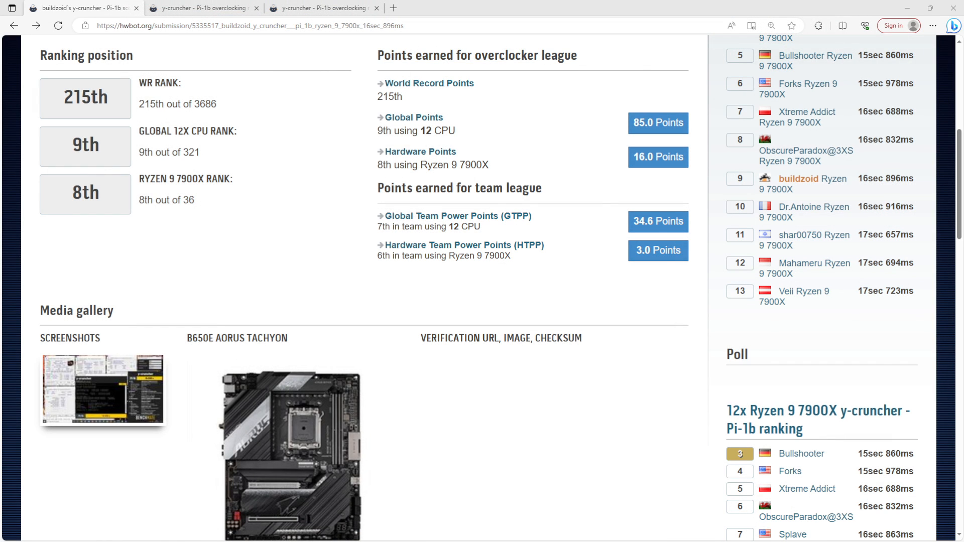
Step: Switch to the browser and examine the benchmark screenshot in the HWBOT y-cruncher Pi-1b submission
left_click(66, 390)
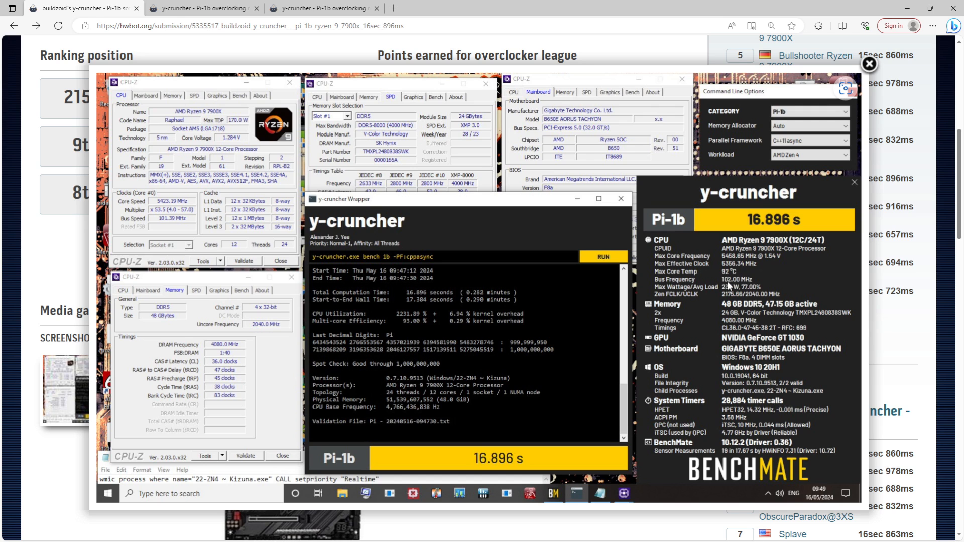
left_click(869, 64)
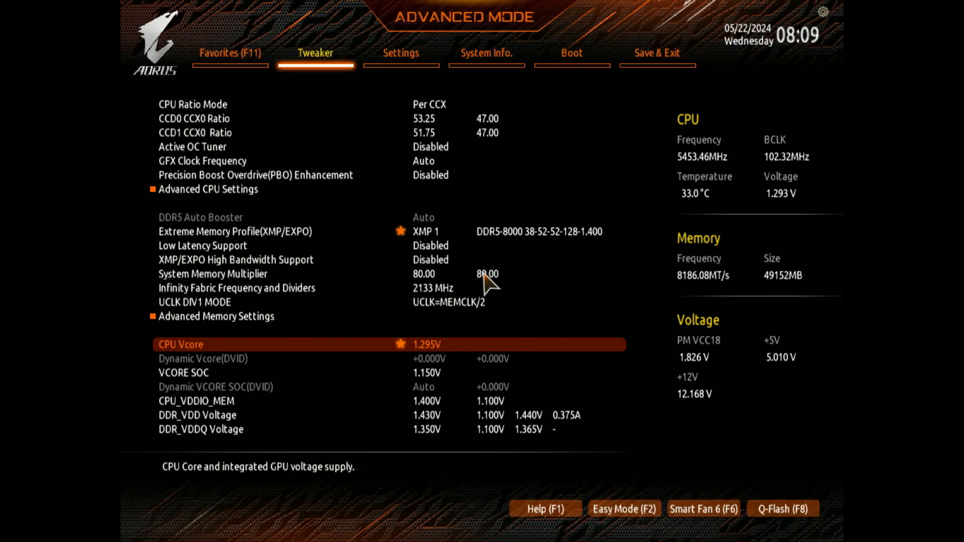
Step: Switch back to the BIOS, lower the CPU Vcore by three increments and restore it to 1.295V
key("Up")
key("Down")
key("Down")
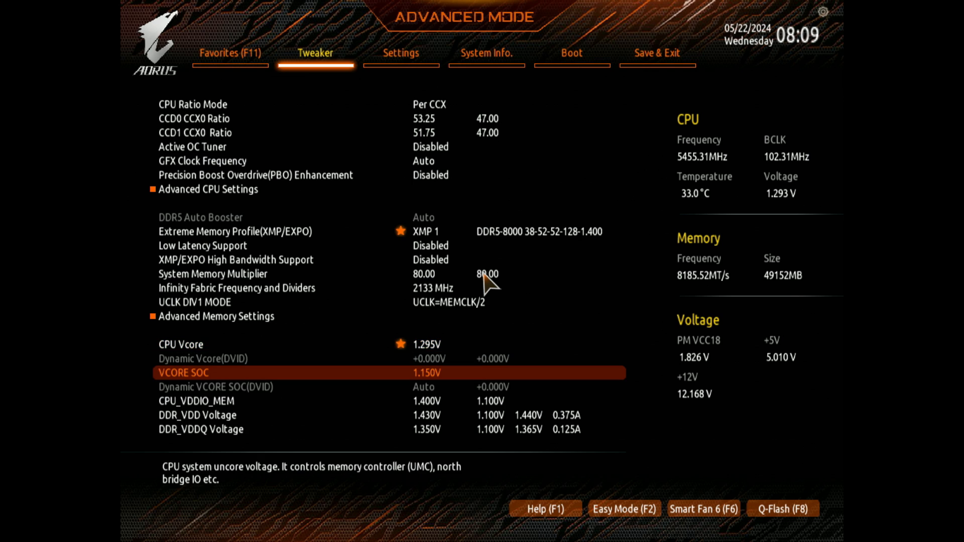
key("Up")
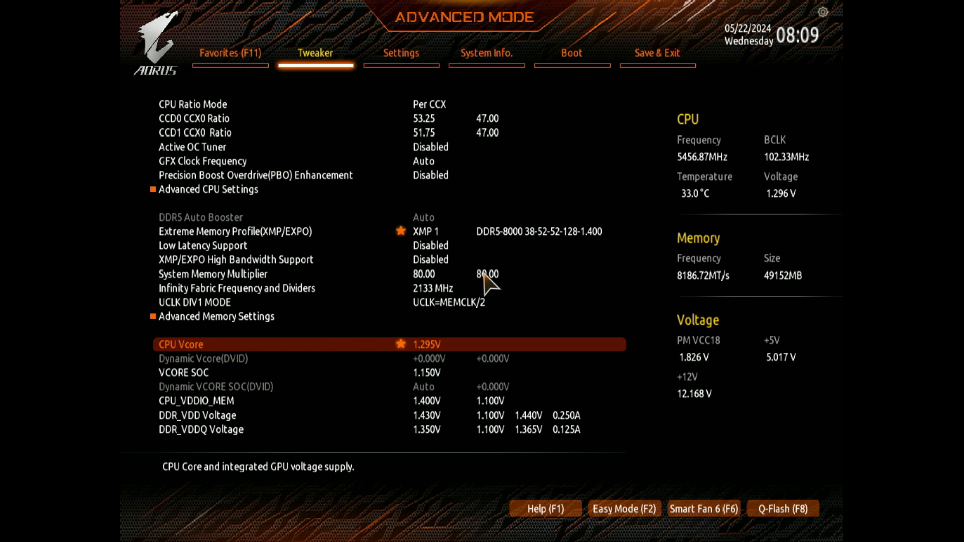
key("minus")
key("minus")
key("minus")
key("plus")
key("plus")
key("plus")
Step: Examine the VCORE SOC, CPU_VDDIO_MEM, DDR_VDD and DDR_VDDQ voltage settings
key("Down")
key("Down")
key("Down")
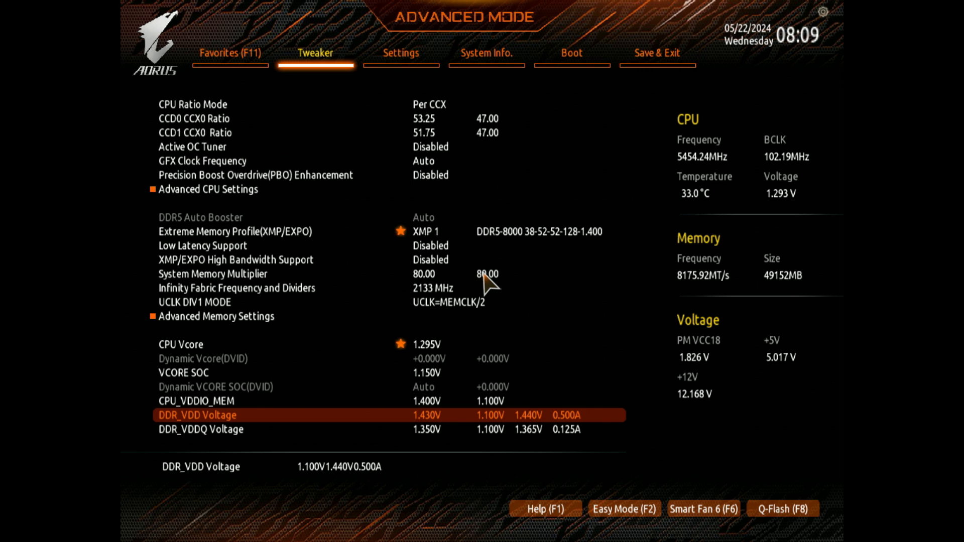
key("Up")
key("Up")
key("Up")
key("Up")
key("Down")
key("Down")
key("Down")
key("Down")
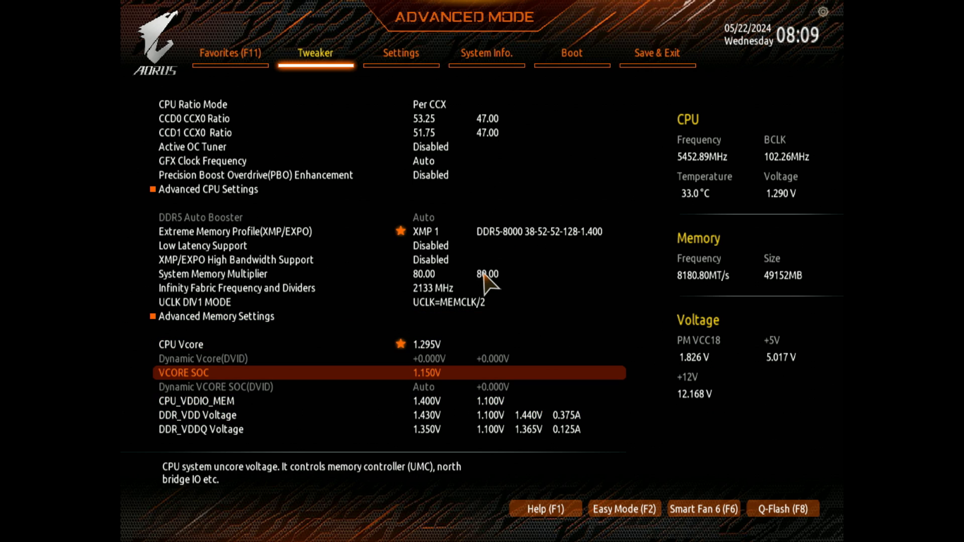
key("Down")
key("Down")
key("Down")
key("Down")
key("Up")
key("Up")
key("Up")
key("Up")
key("Up")
key("Up")
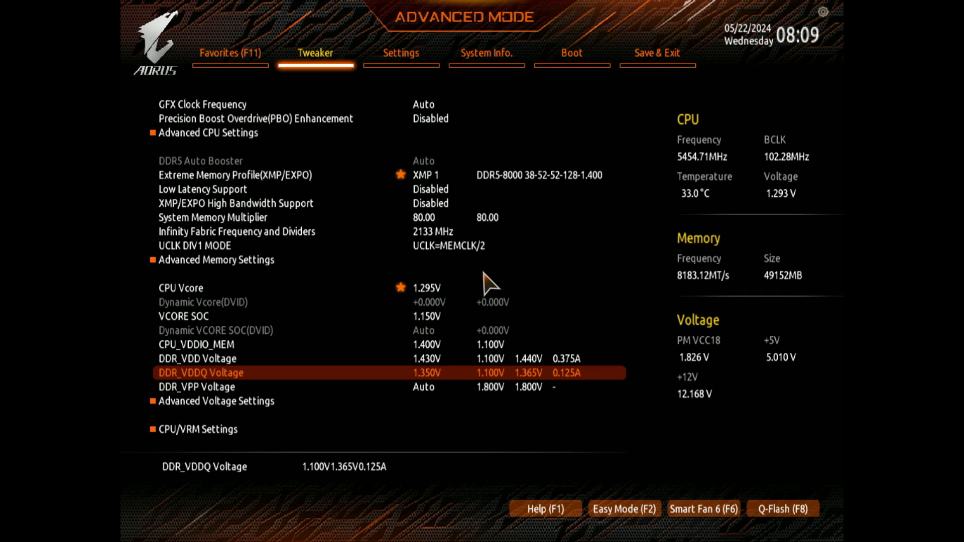
Step: Compare the CPU Vcore, VCORE SOC and DDR_VDD settings, going down the list to CPU/VRM Settings
key("Up")
key("Up")
key("Down")
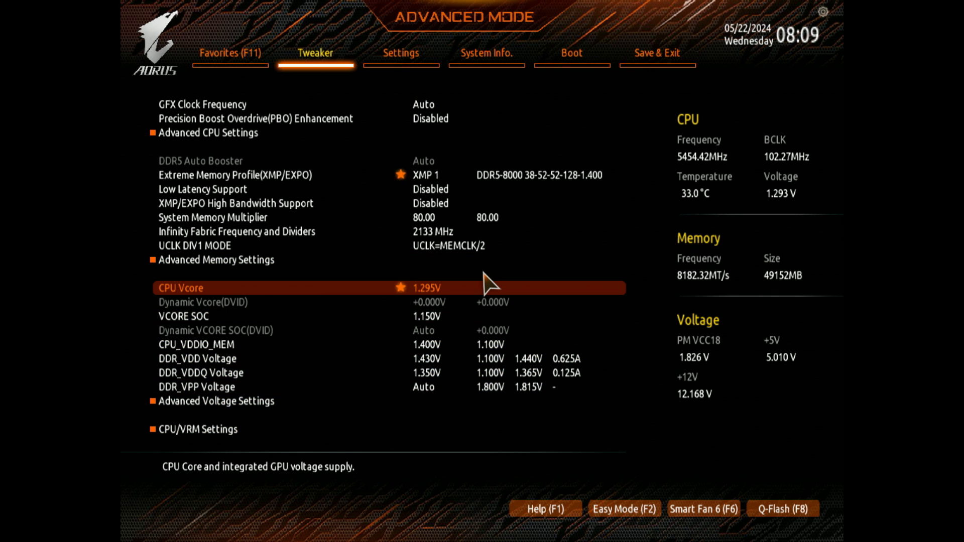
key("Down")
key("Down")
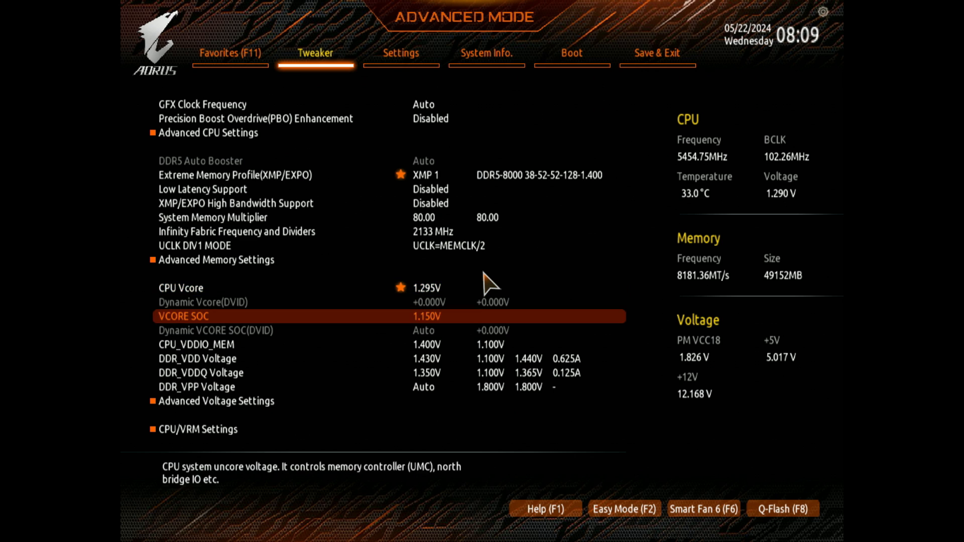
key("Up")
key("Up")
key("Up")
key("Down")
key("Down")
key("Down")
key("Down")
key("Down")
key("Down")
key("Down")
key("Down")
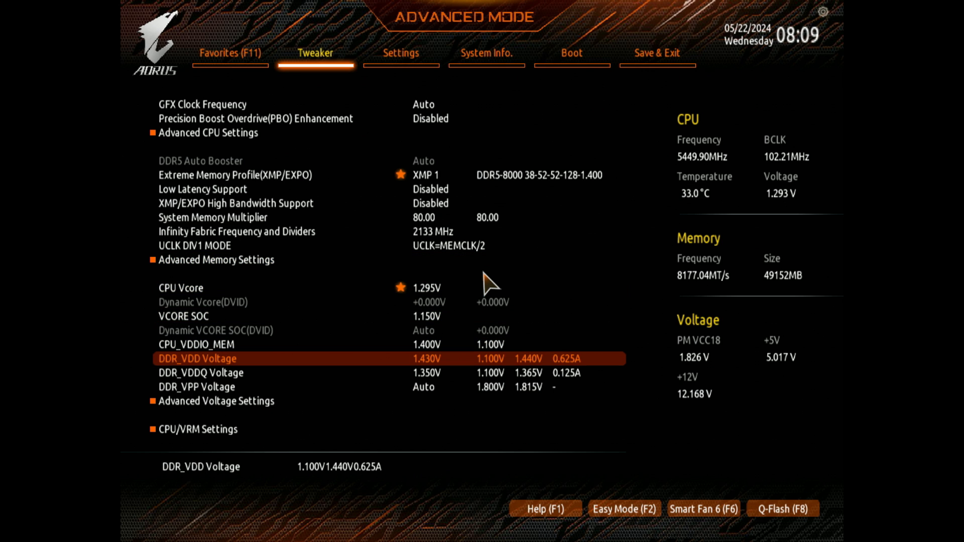
key("Down")
key("Up")
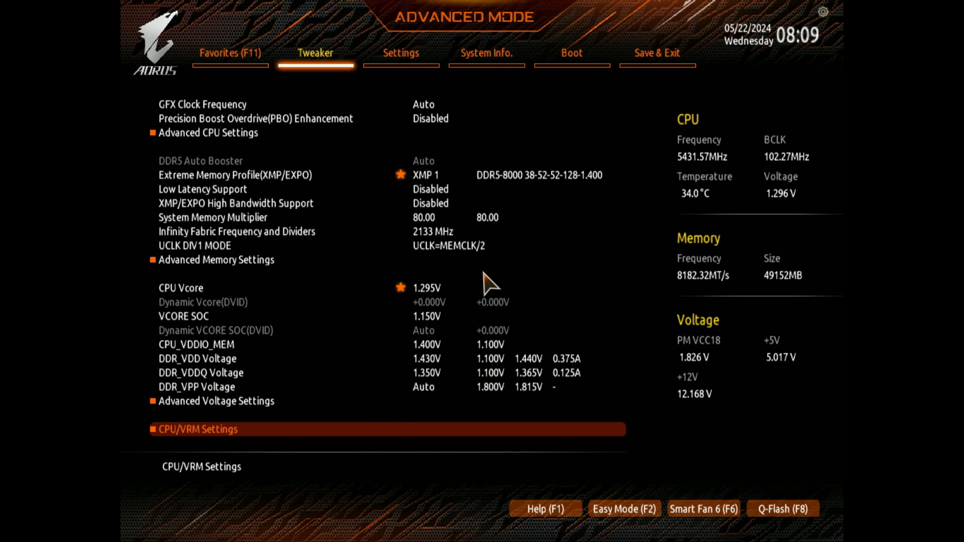
Step: Examine the CPU Vcore Loadline Calibration options and the Vcore SOC Loadline Calibration in CPU/VRM Settings
key("Return")
key("Return")
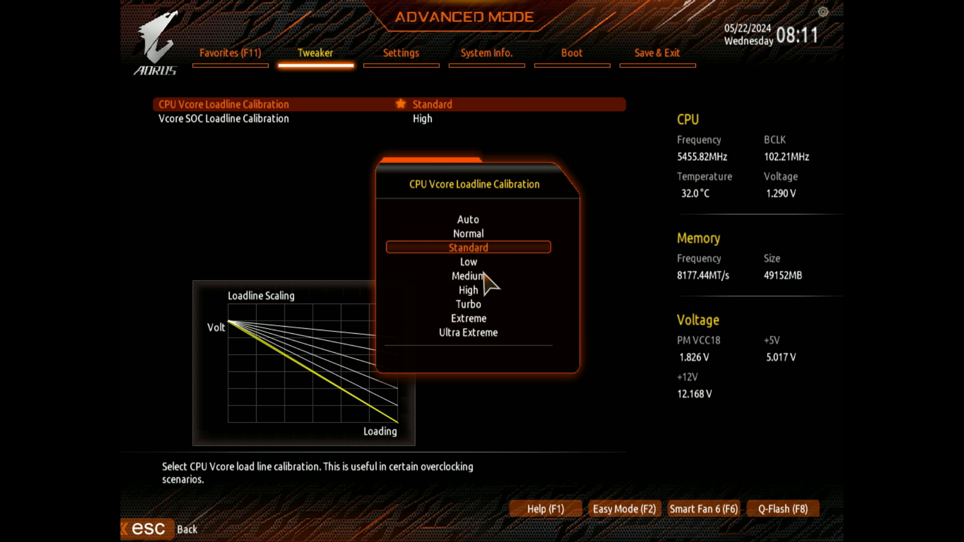
key("Escape")
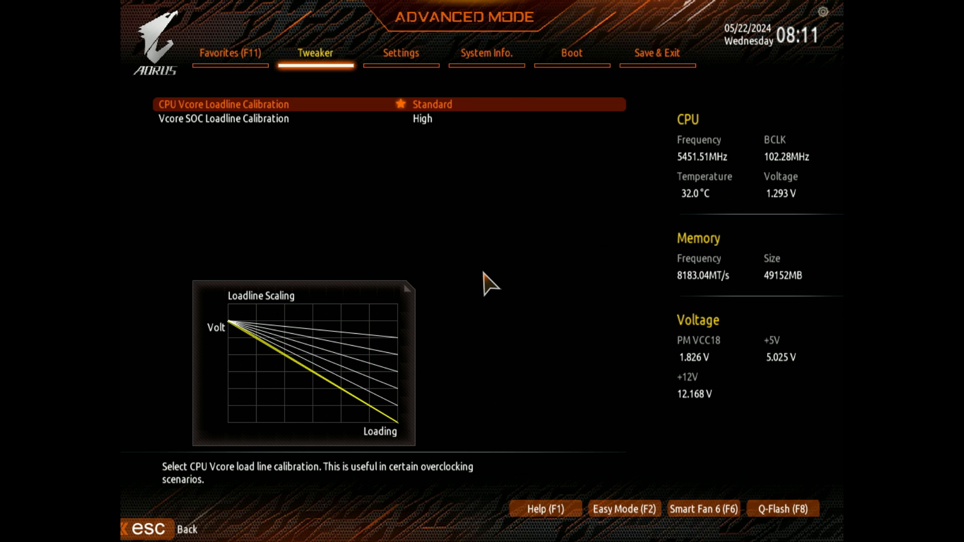
key("Down")
key("Up")
key("Down")
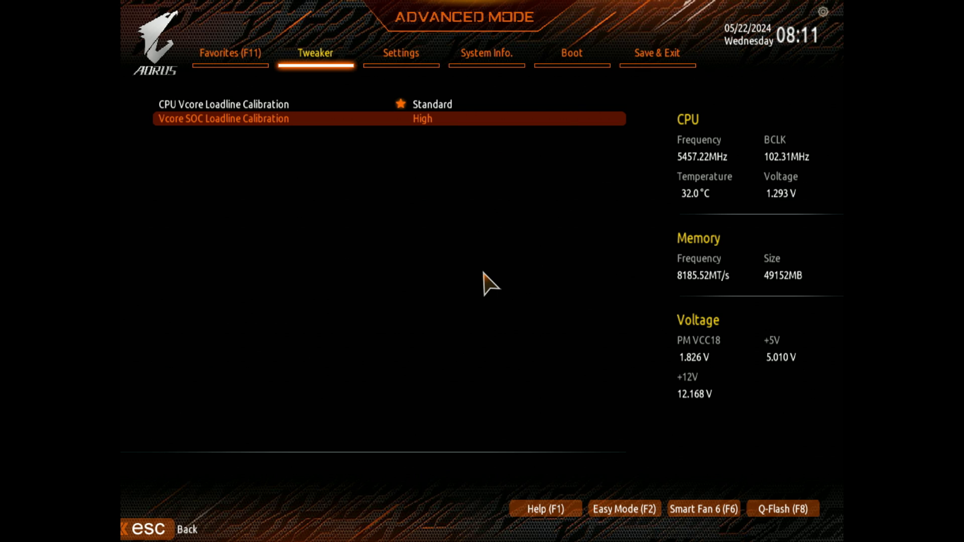
key("Escape")
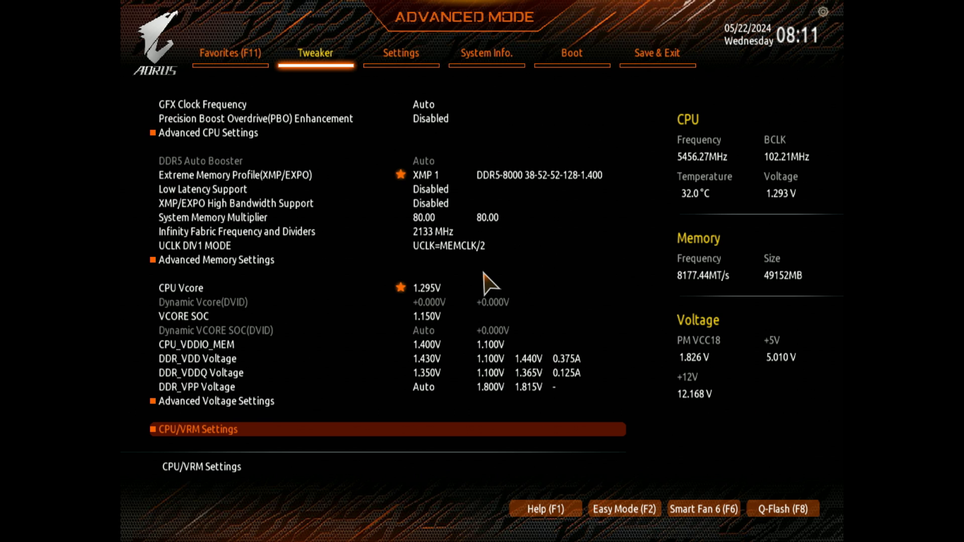
Step: Review the CPU Vcore and DDR_VDD voltage settings again
key("Up")
key("Up")
key("Up")
key("Up")
key("Up")
key("Up")
key("Up")
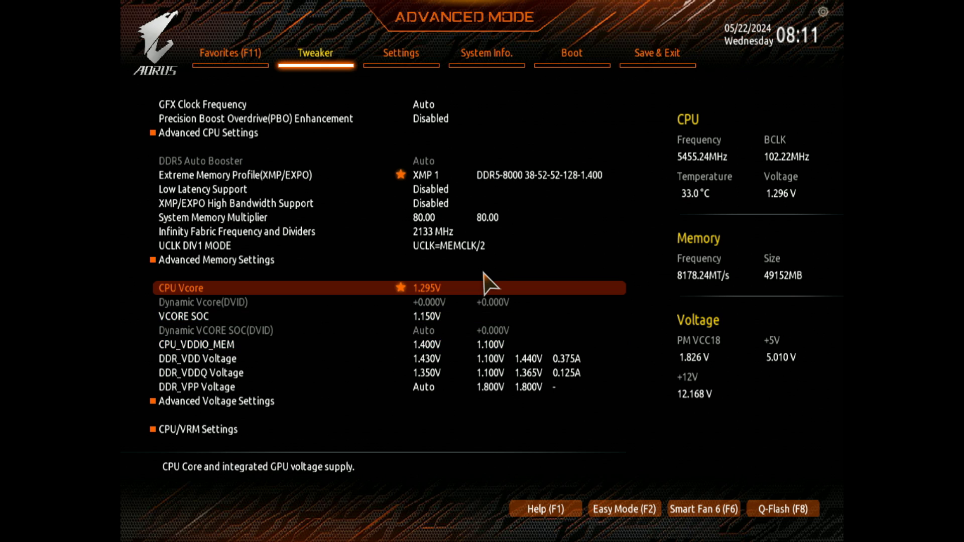
key("Down")
key("Down")
key("Down")
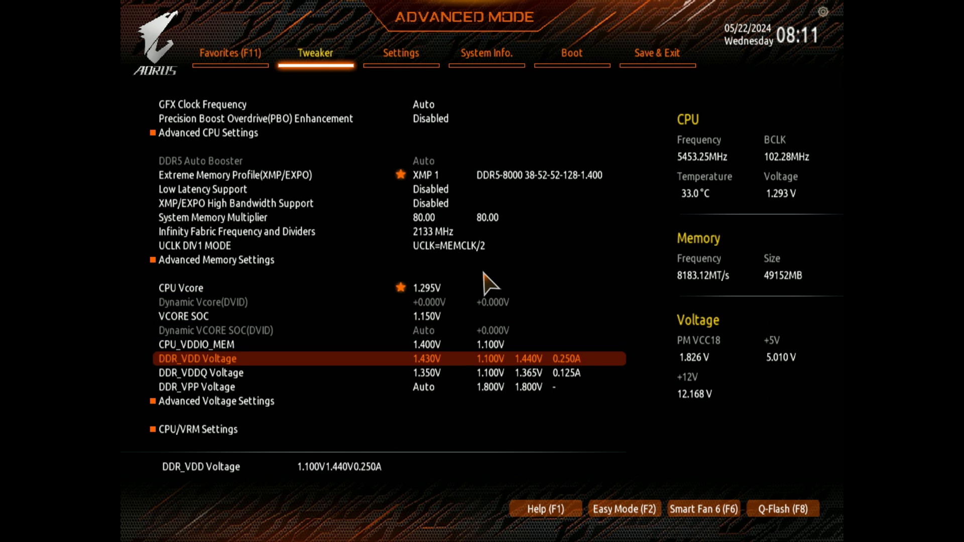
key("Up")
key("Up")
key("Up")
key("Down")
key("Down")
key("Down")
key("Right")
key("Left")
Step: Reopen the CPU/VRM Settings to view the CPU Vcore loadline scaling
key("Down")
key("Down")
key("Down")
key("Return")
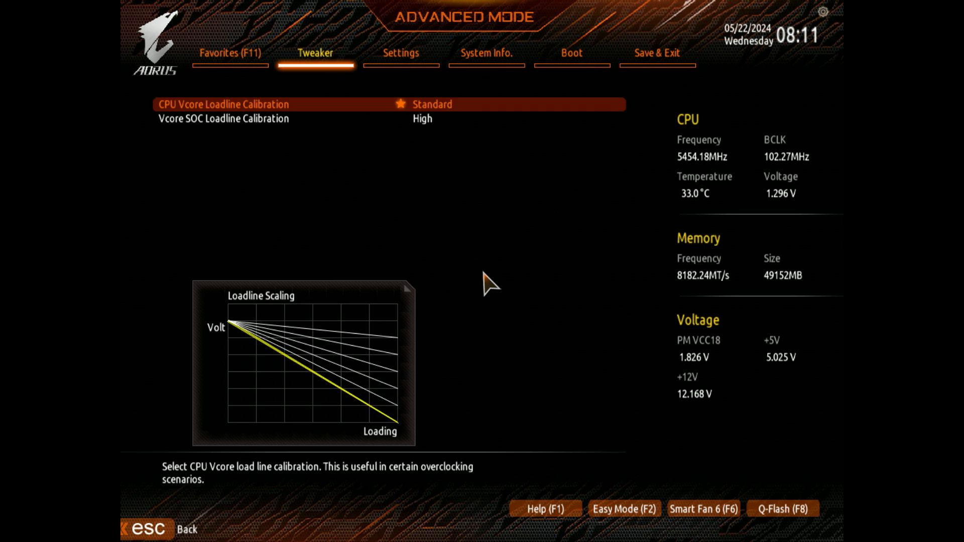
Step: View the available CPU Vcore Loadline Calibration levels around Extreme and return to the main tweaker list without changing the level
key("Return")
key("Down")
key("Down")
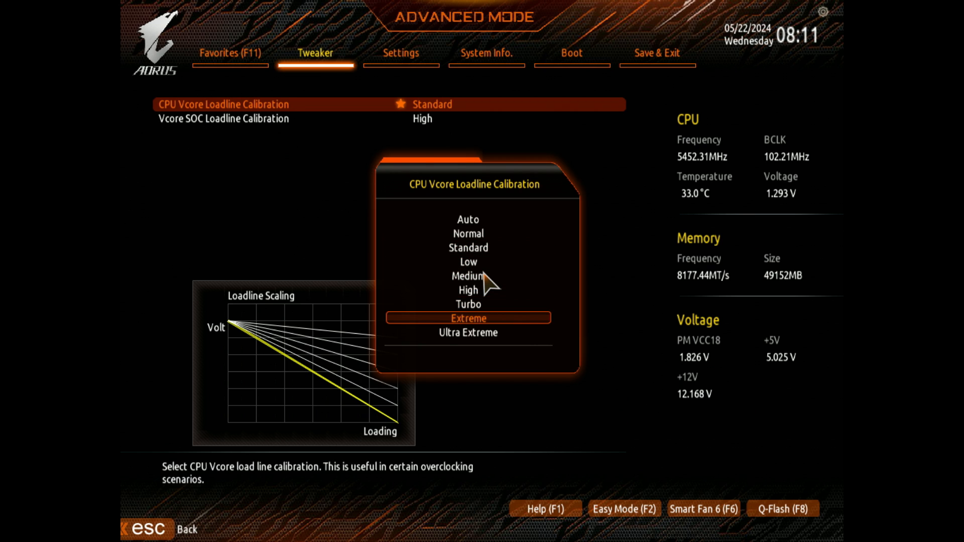
key("Escape")
key("Up")
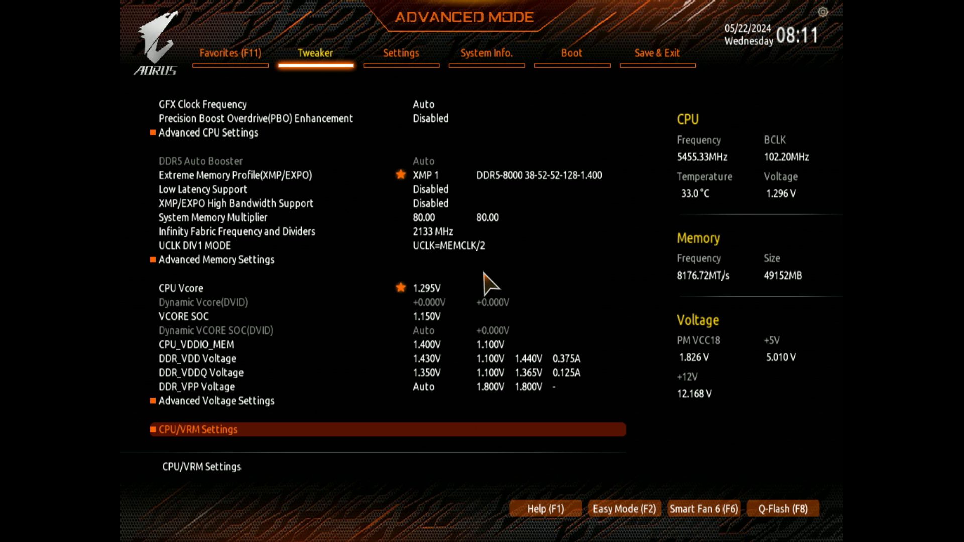
Step: Review the memory and core voltage entries from CPU/VRM Settings up through DDR_VDDQ, DDR_VDD and CPU Vcore
key("Up")
key("Up")
key("Up")
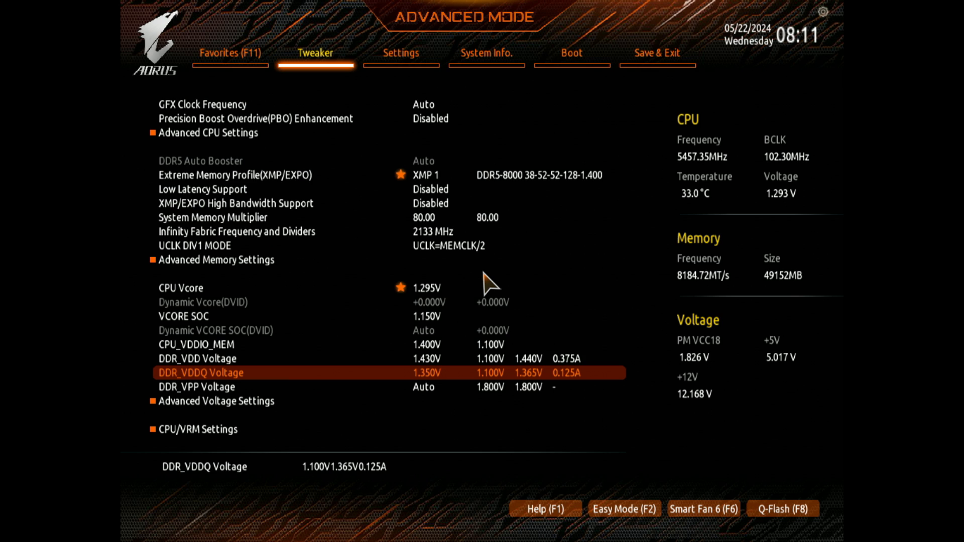
key("Up")
key("Up")
key("Up")
key("Up")
key("Up")
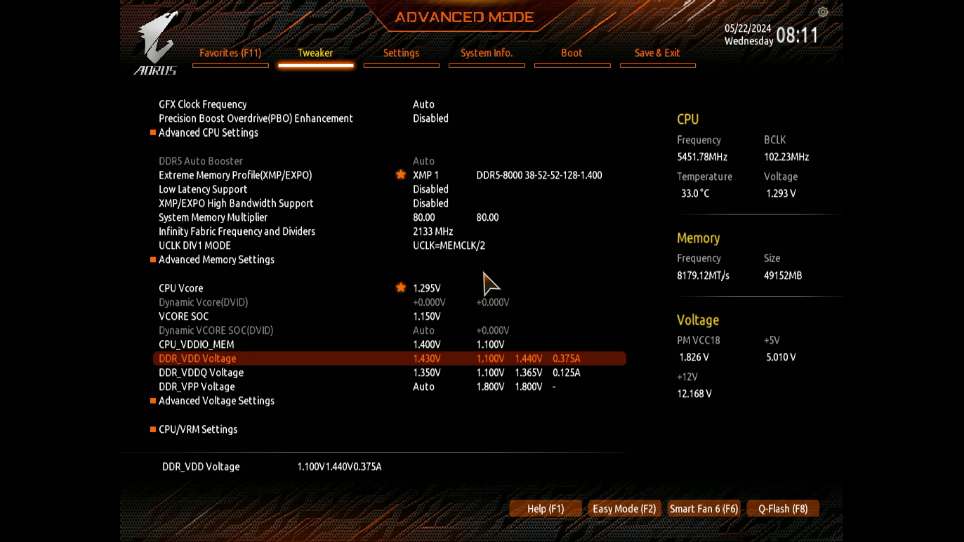
key("Down")
key("Down")
key("Up")
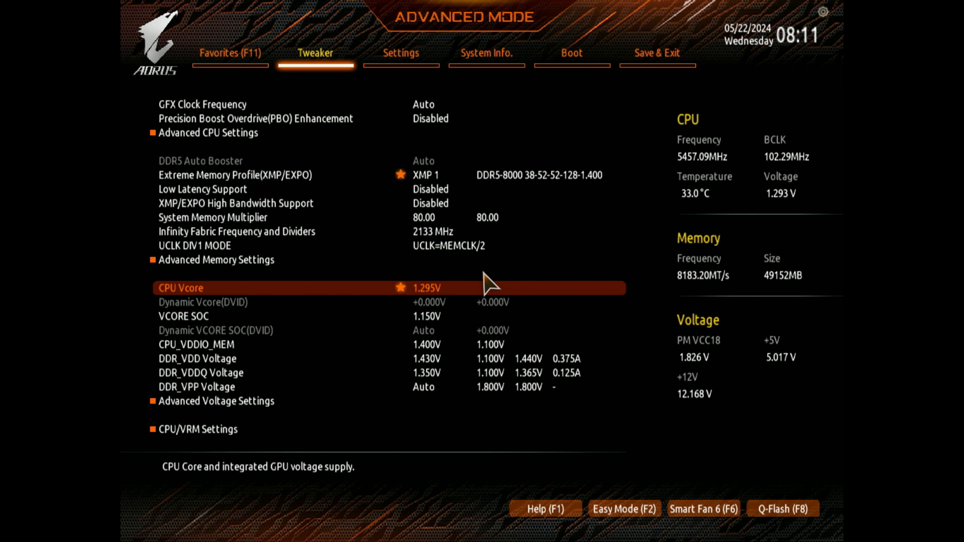
key("Up")
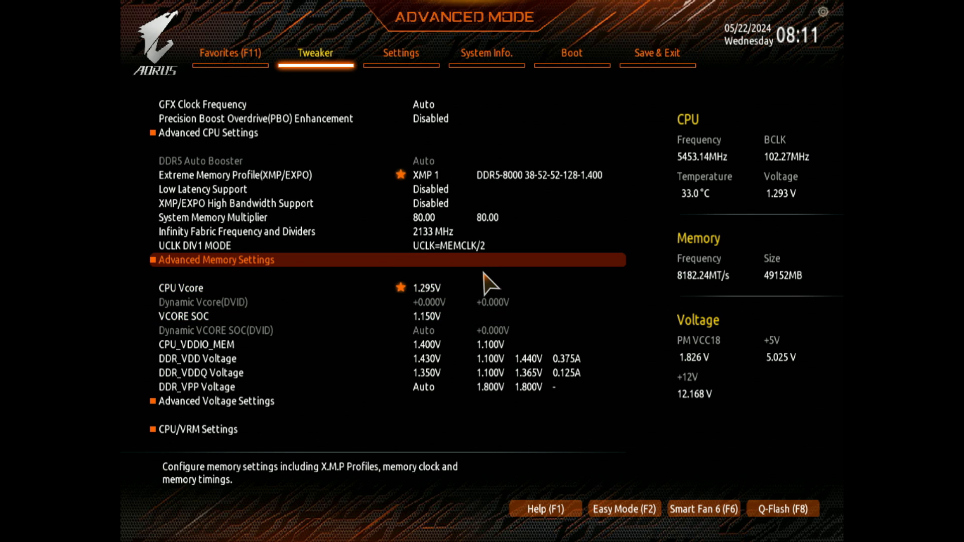
Step: Examine the VCORE SOC, CPU_VDDIO_MEM and DDR_VDDQ voltage settings
key("Down")
key("Down")
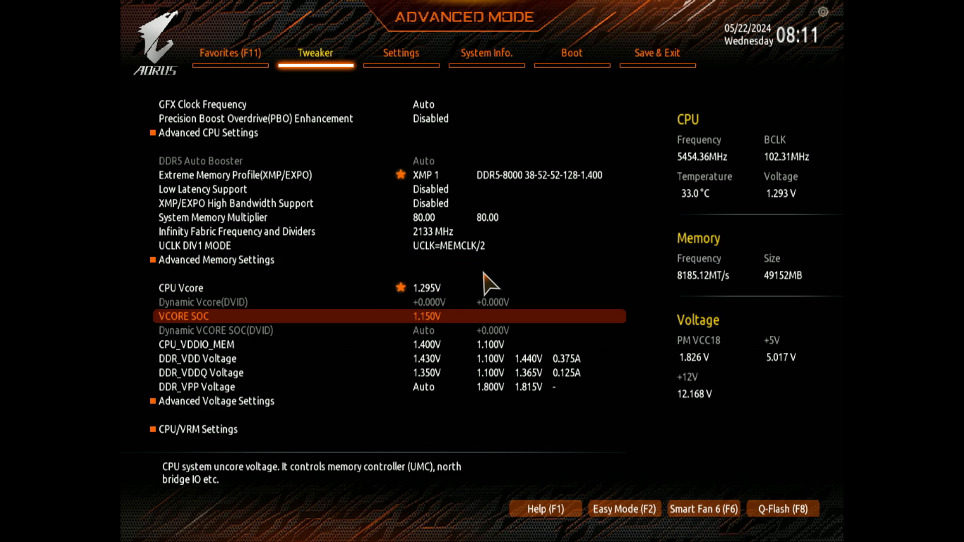
key("Up")
key("Down")
key("Down")
key("Down")
key("Down")
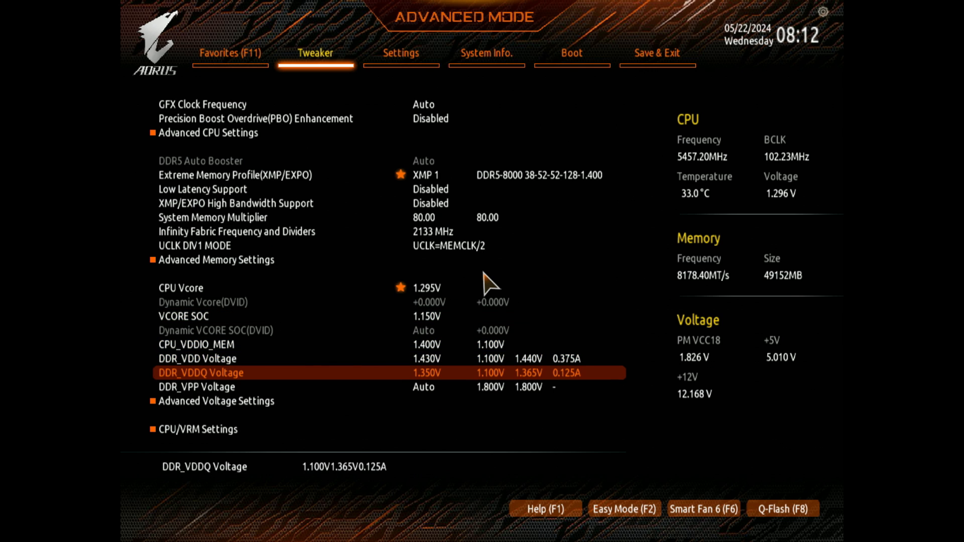
key("Up")
key("Up")
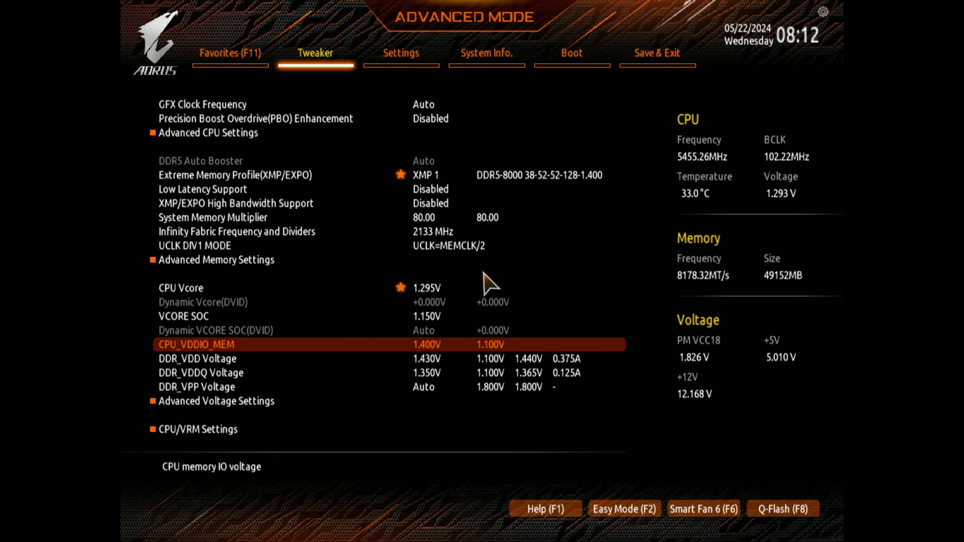
key("Down")
key("Up")
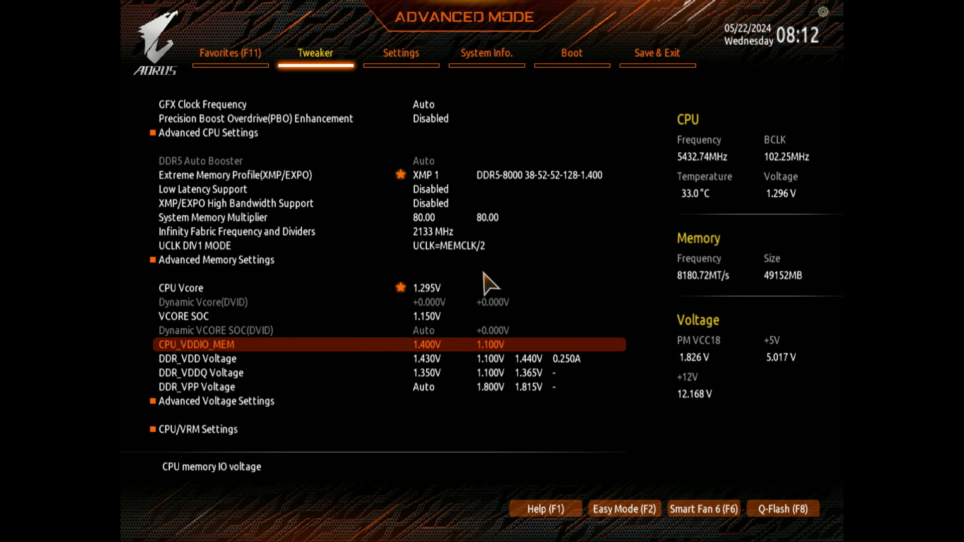
Step: Try stepping the CPU_VDDIO_MEM voltage through other values such as 1.000V and restore it to 1.400V
key("plus")
key("plus")
key("plus")
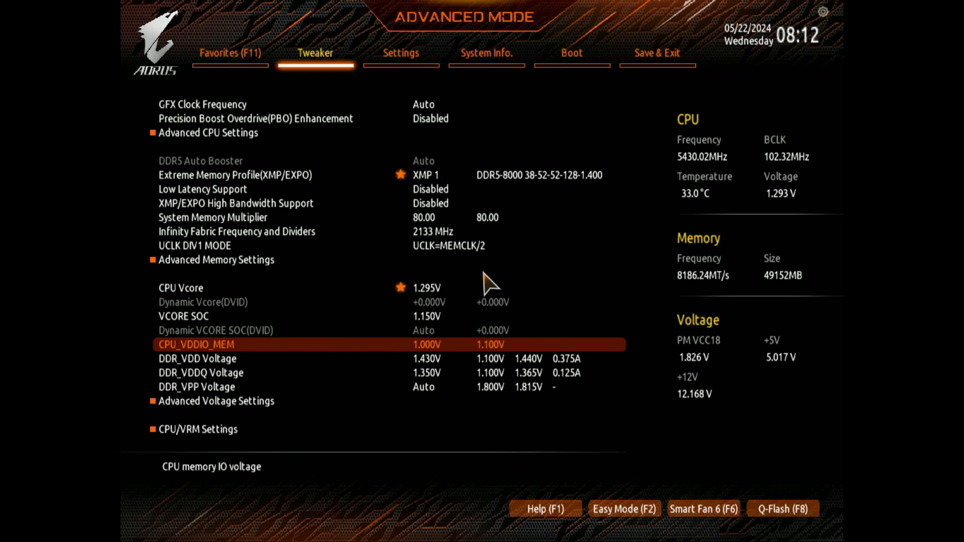
key("minus")
key("minus")
key("minus")
key("minus")
key("minus")
key("minus")
key("plus")
key("plus")
key("plus")
key("Down")
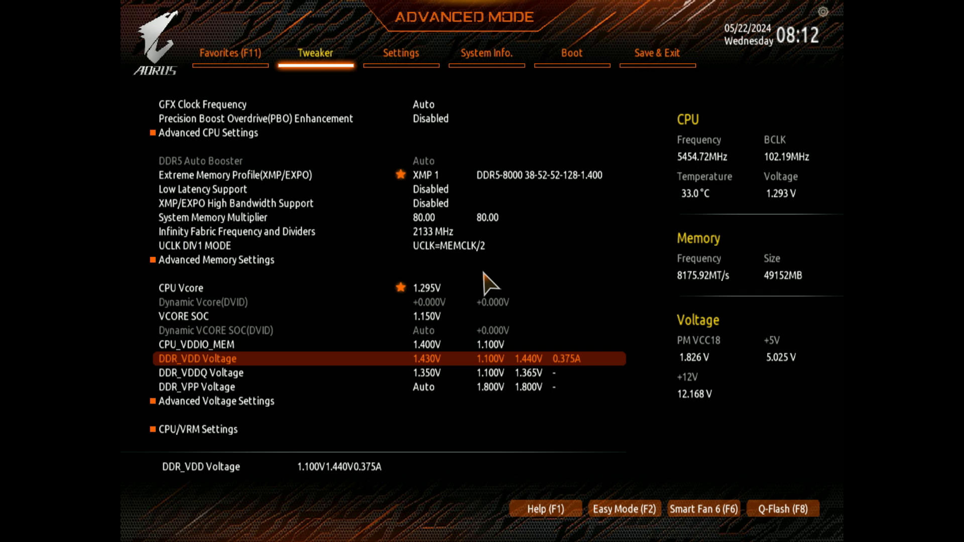
key("Right")
key("Right")
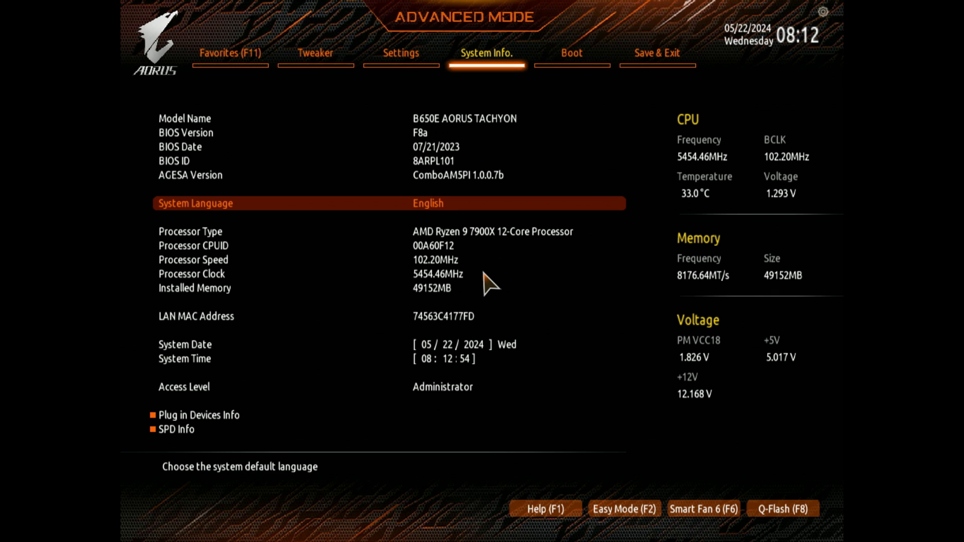
key("Down")
key("Down")
key("Down")
key("Down")
key("Down")
key("Left")
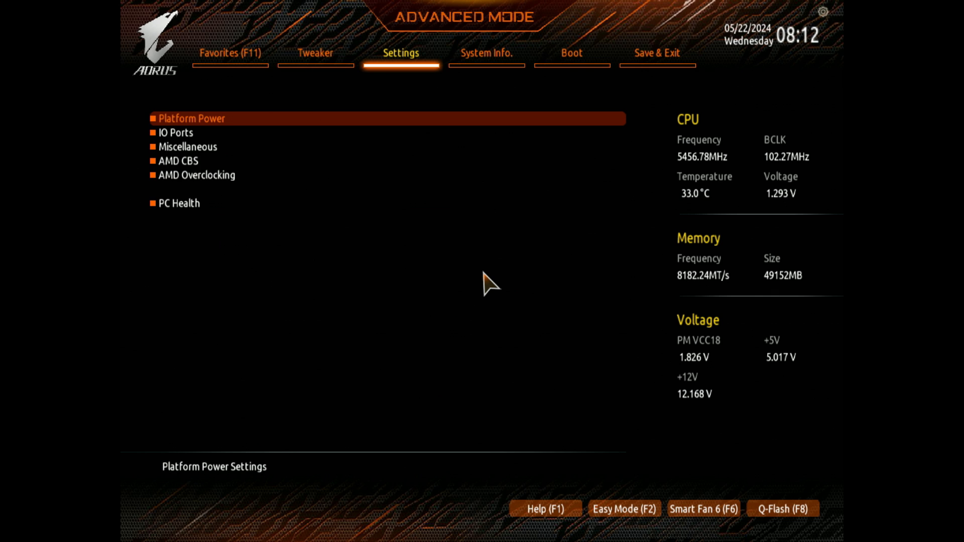
key("Left")
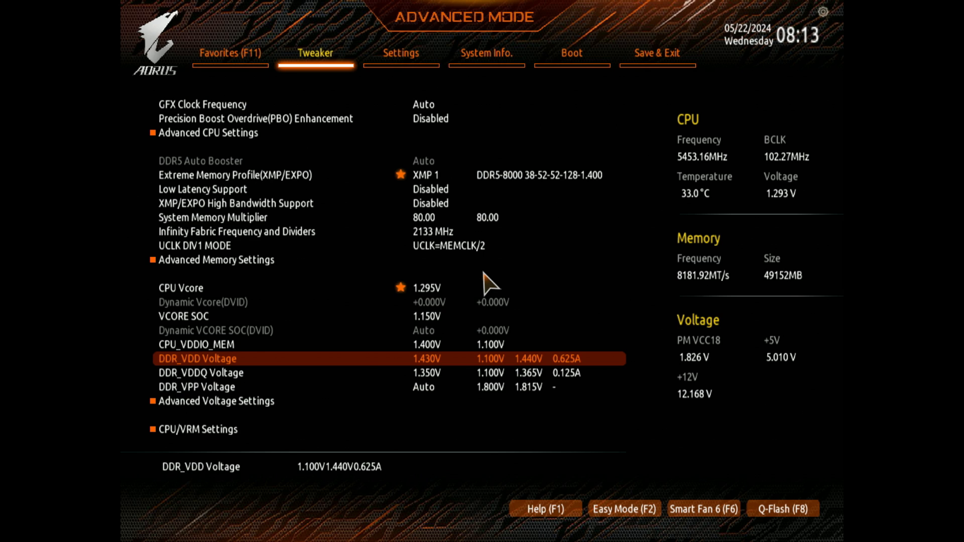
Step: Compare the DDR_VDD and DDR_VDDQ voltages and go back over the list up to CPU Vcore
key("Down")
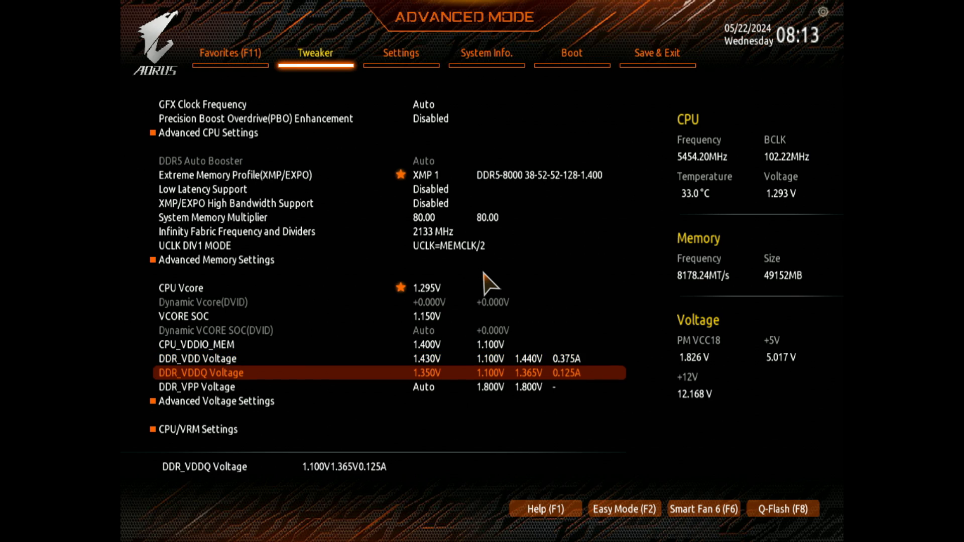
key("Up")
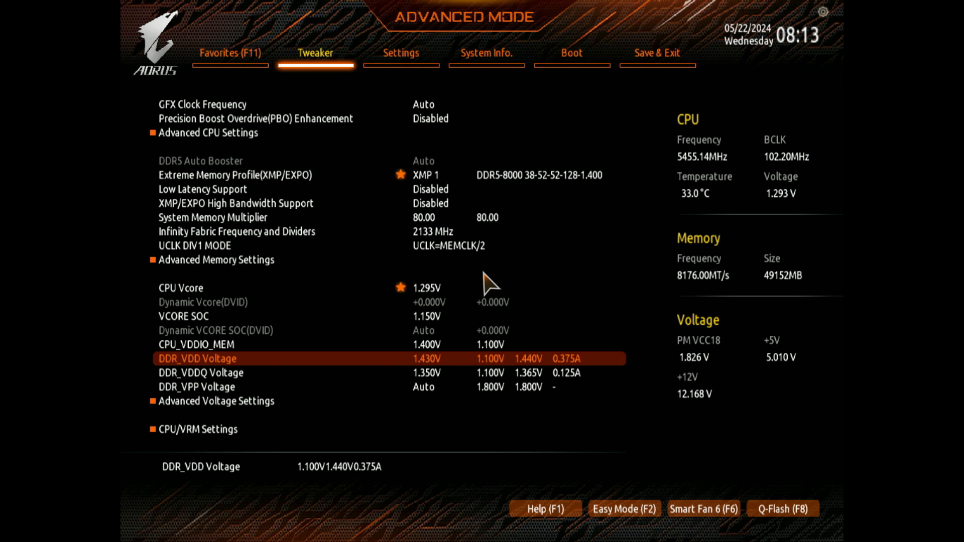
key("Down")
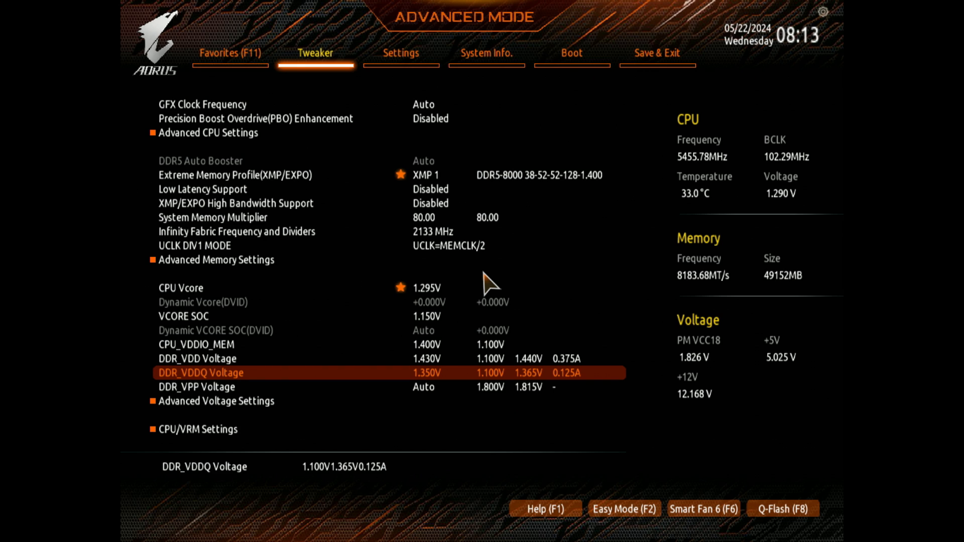
key("Up")
key("Down")
key("Up")
key("Down")
key("Up")
key("Down")
key("Down")
key("Down")
key("Up")
key("Up")
key("Up")
key("Up")
key("Up")
key("Up")
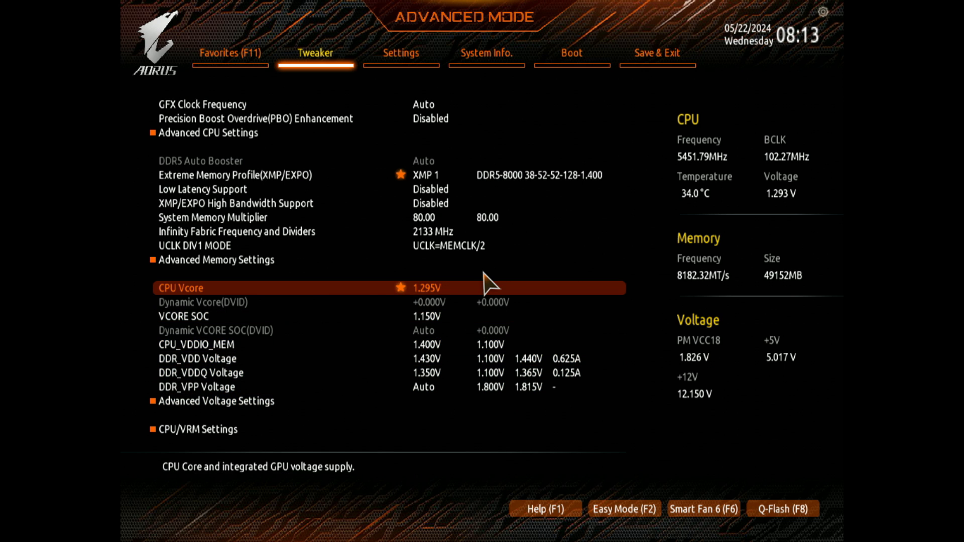
Step: Open Advanced Voltage Settings and examine the VDDP Voltage and VDDG Voltage Control entries
key("Down")
key("Down")
key("Down")
key("Down")
key("Down")
key("Down")
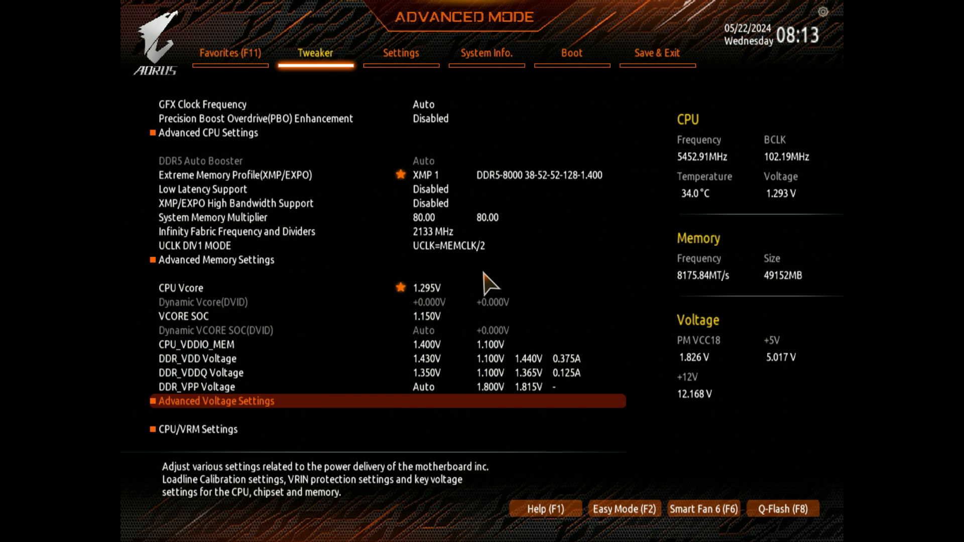
key("Return")
key("Up")
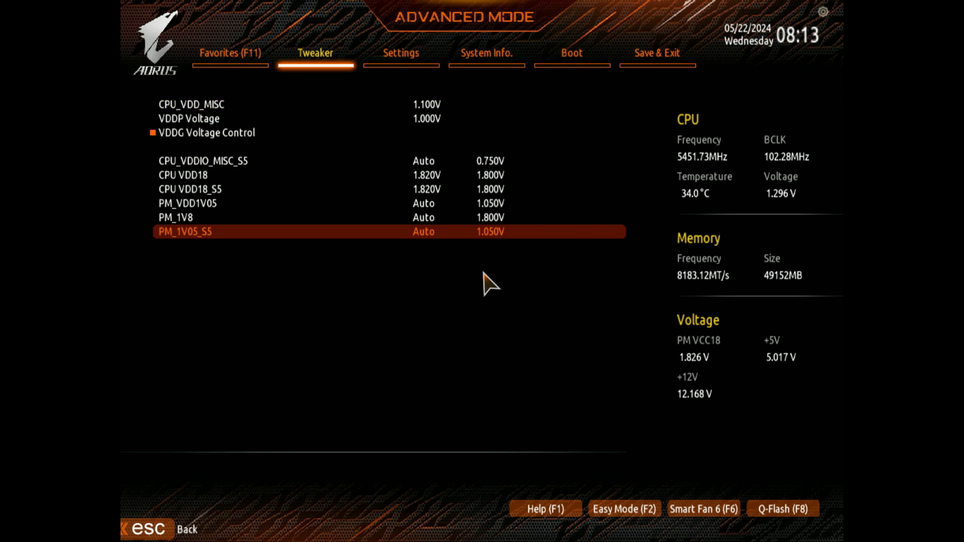
key("Down")
key("Down")
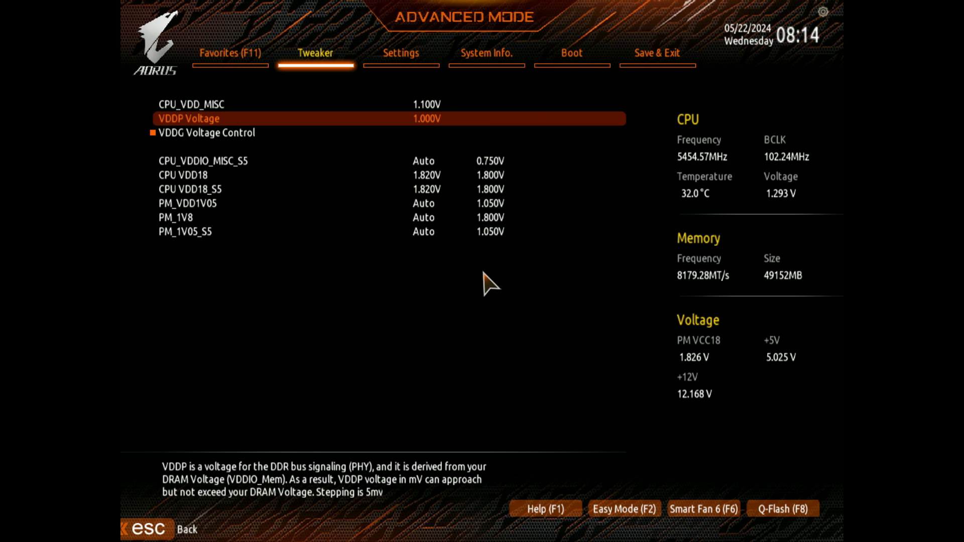
key("Down")
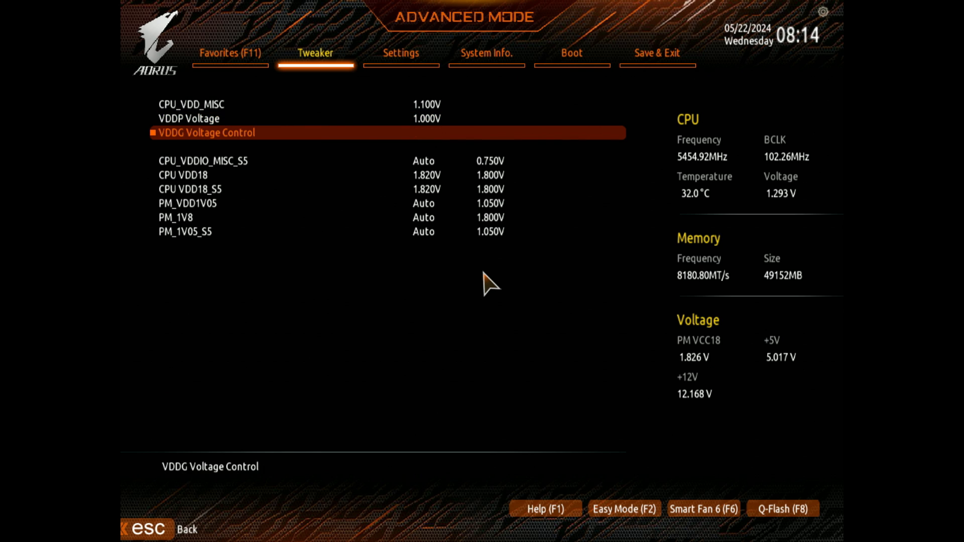
key("Up")
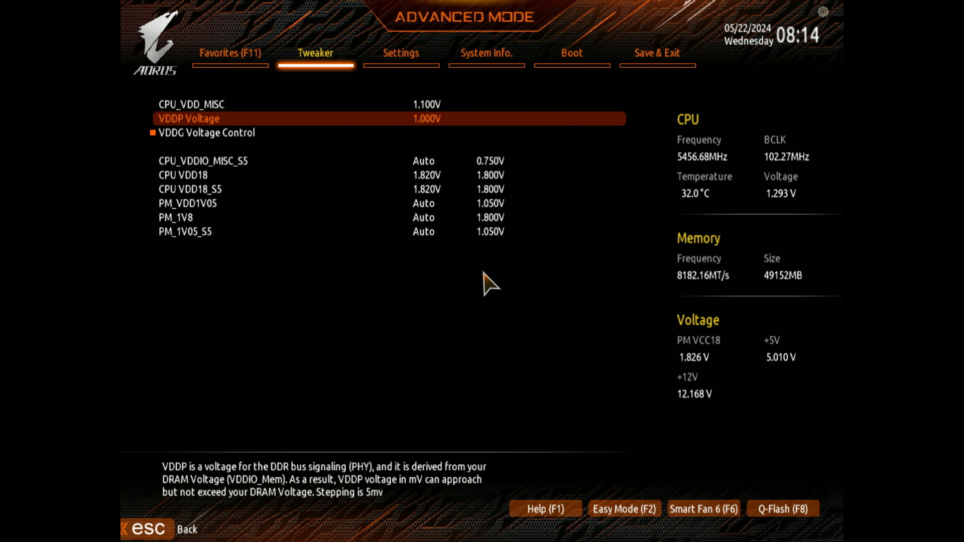
key("Down")
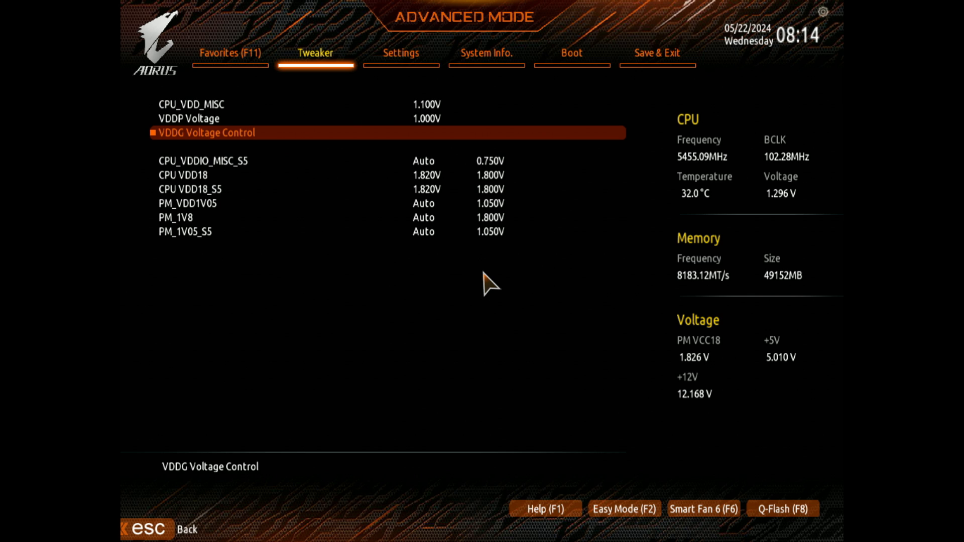
Step: Inspect the Global VDDG CCD and IOD voltages in VDDG Voltage Control and return to Advanced Voltage Settings
key("Return")
key("Down")
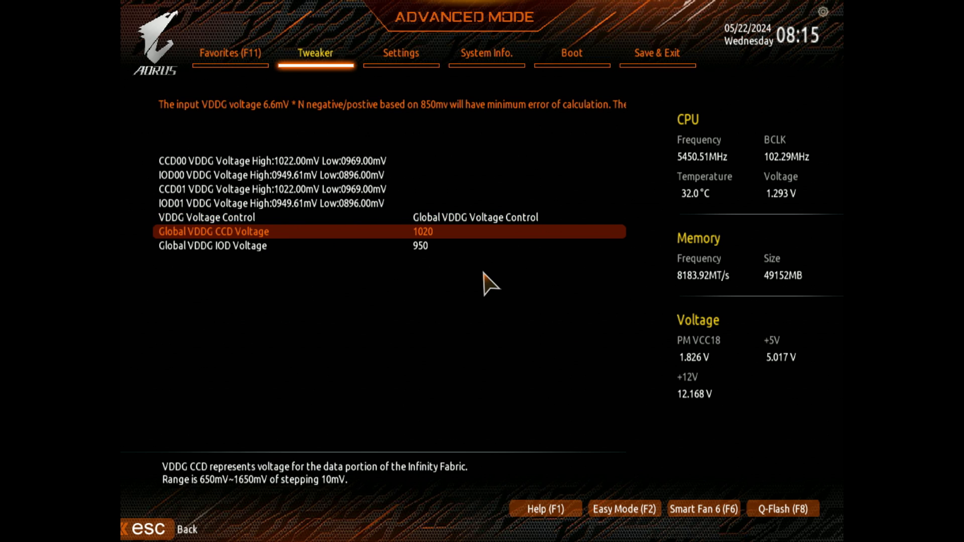
key("Down")
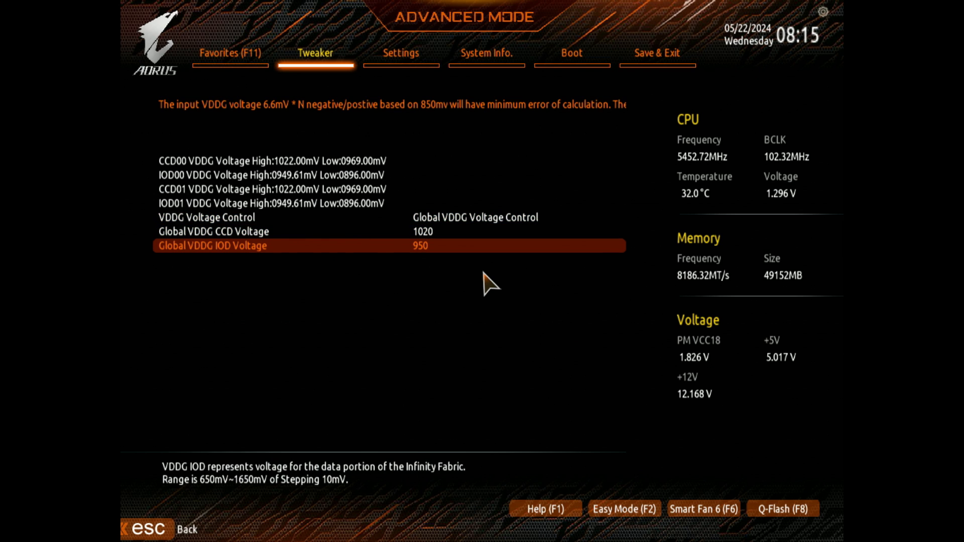
key("Up")
key("Down")
key("Up")
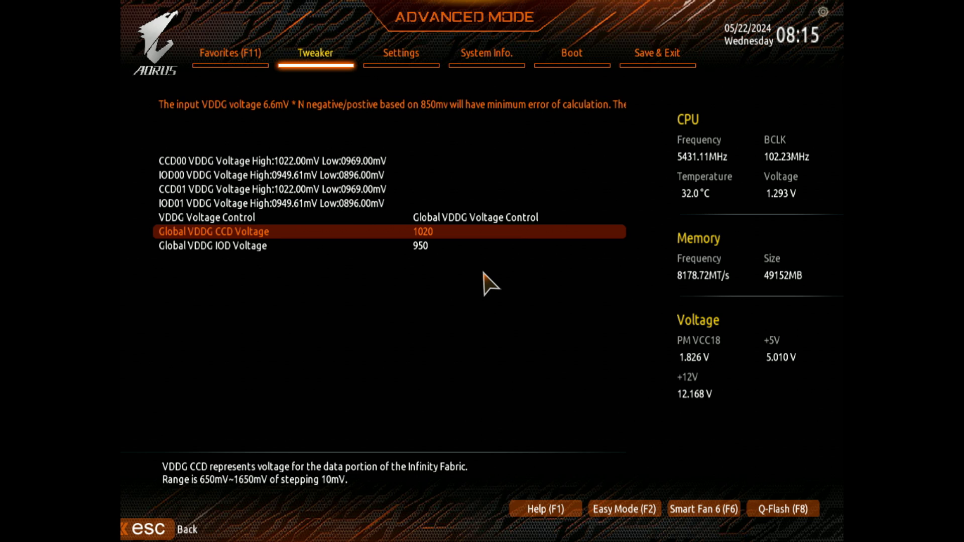
key("Escape")
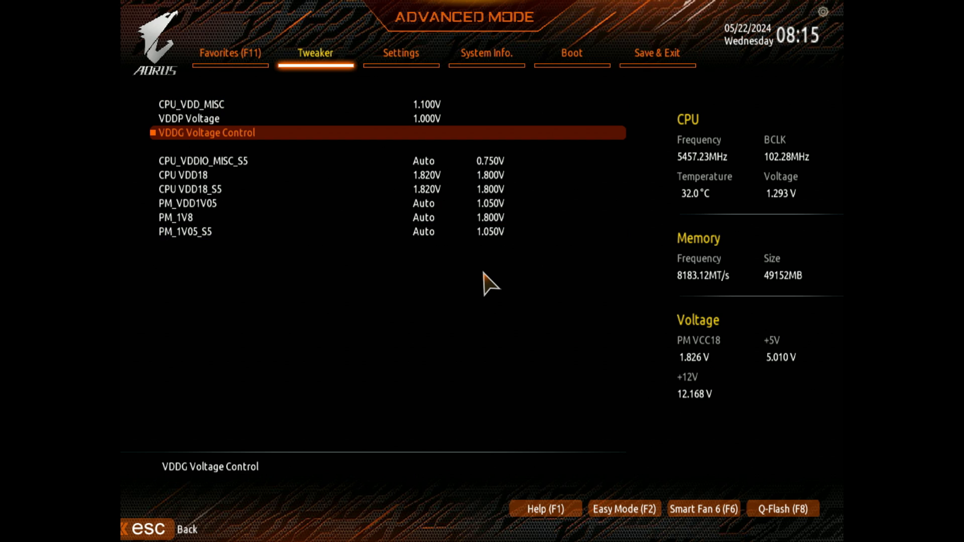
Step: Check the CPU VDD18 and CPU VDD18_S5 voltages and leave Advanced Voltage Settings
key("Down")
key("Down")
key("Down")
key("Up")
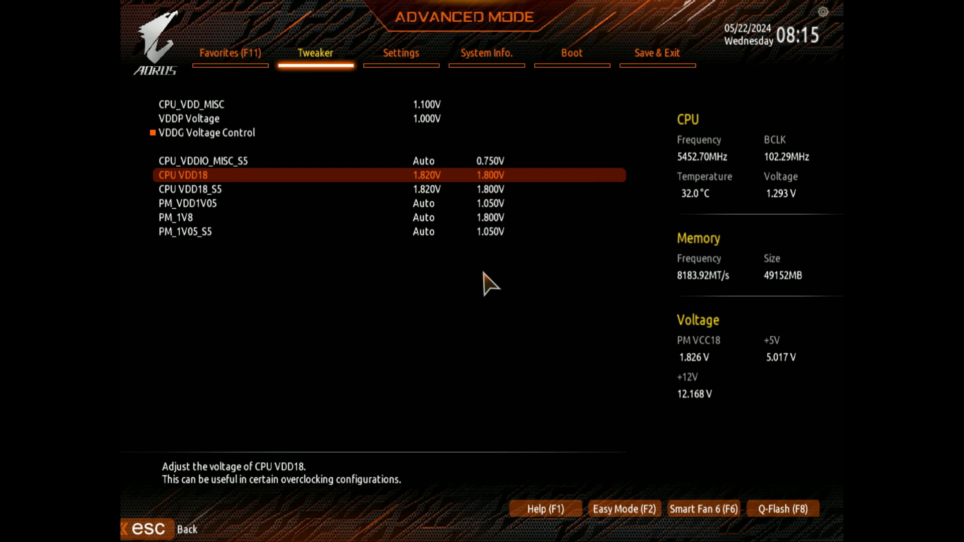
key("Down")
key("Up")
key("Escape")
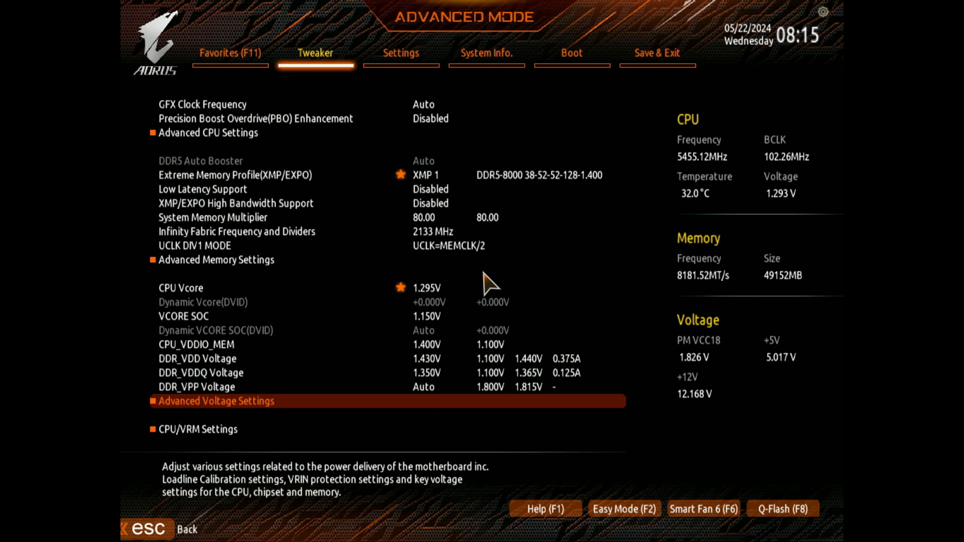
Step: Open Advanced Memory Settings and examine Power Down Enable, Gear Down Mode and Memory Context Restore
key("Up")
key("Up")
key("Up")
key("Up")
key("Up")
key("Up")
key("Up")
key("Up")
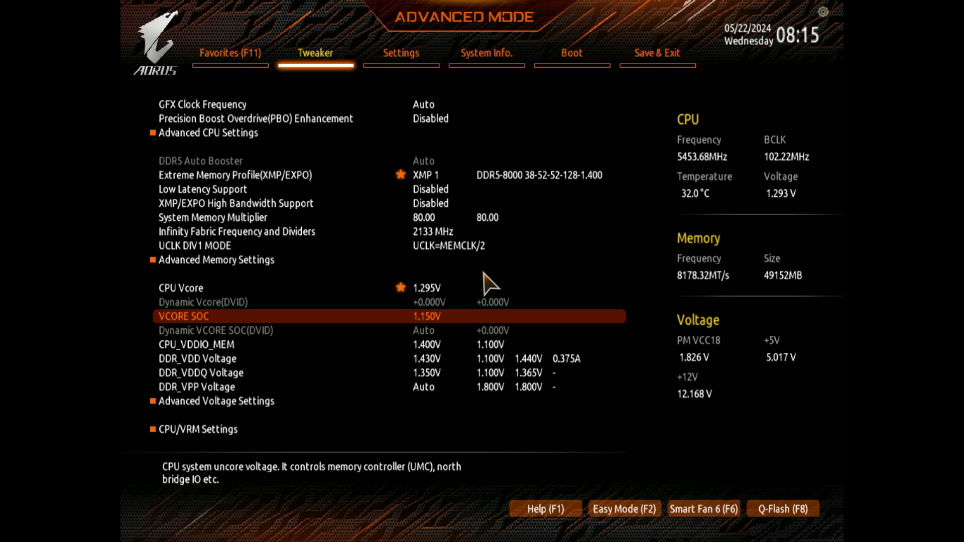
key("Return")
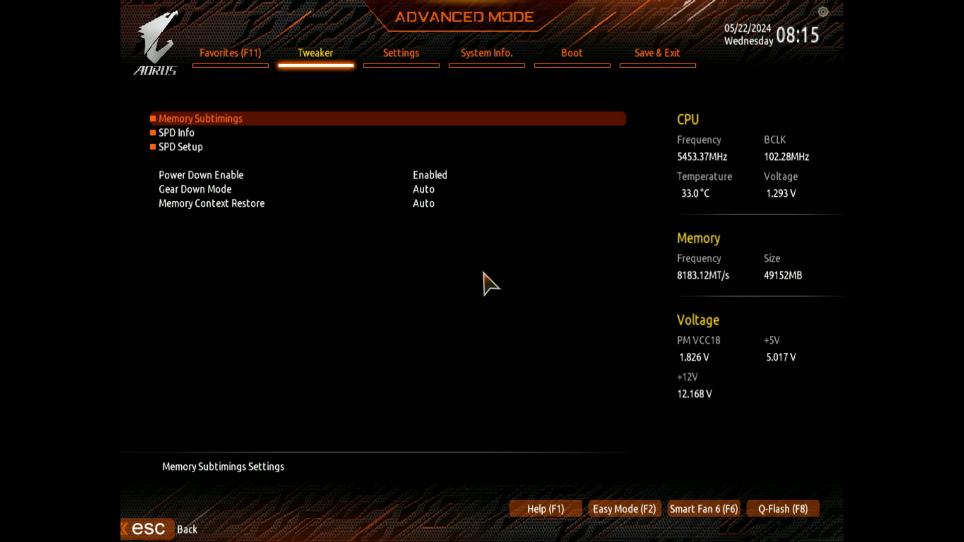
key("Down")
key("Down")
key("Down")
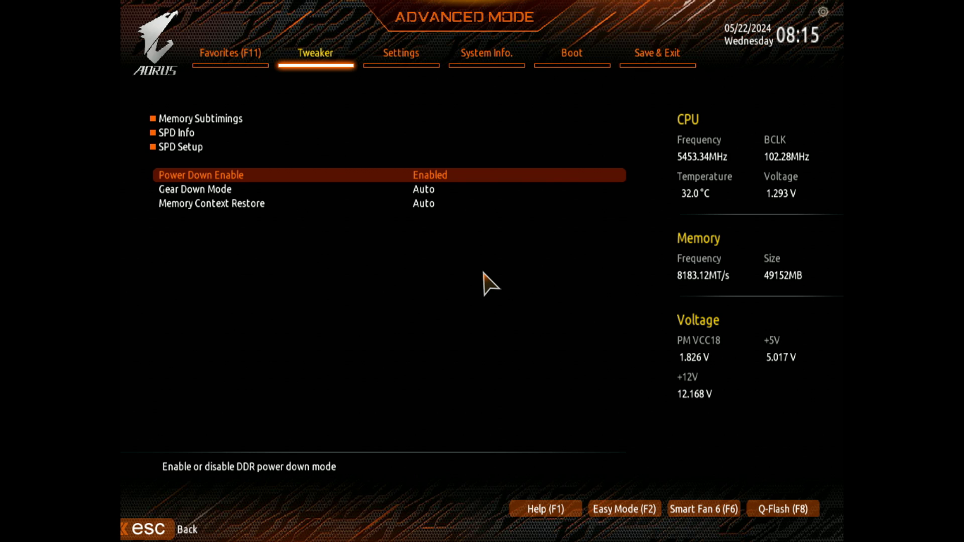
key("Down")
key("Down")
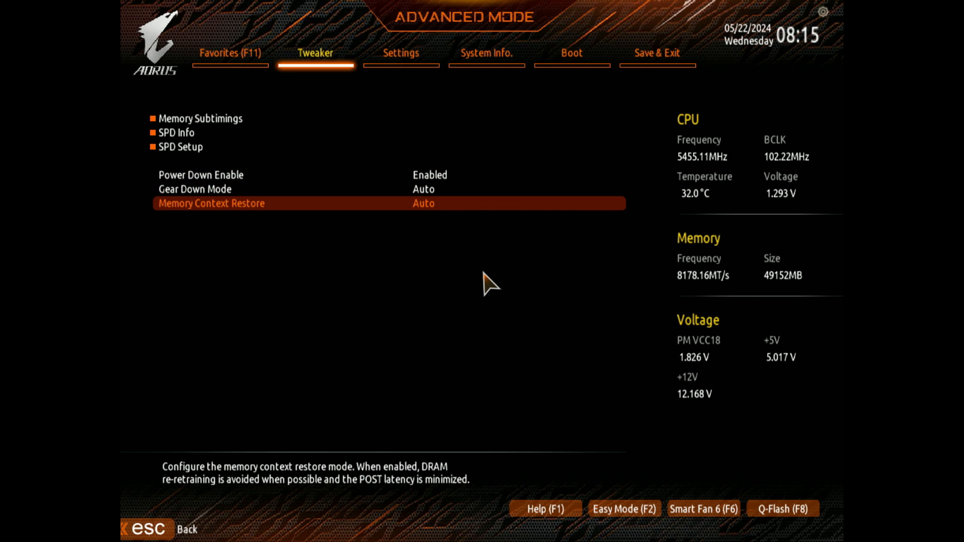
Step: Compare the Power Down Enable, Gear Down Mode and Memory Context Restore entries in Advanced Memory Settings
key("Up")
key("Up")
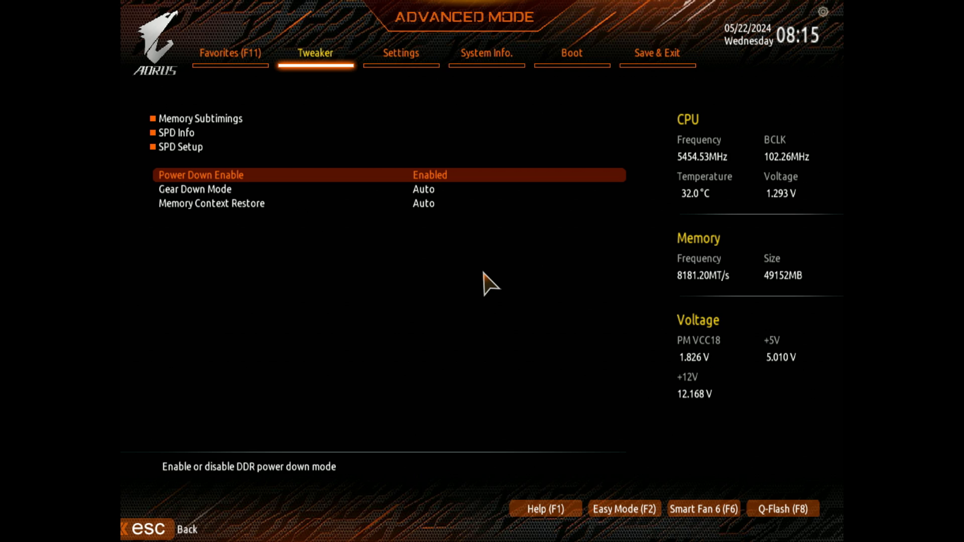
key("Down")
key("Down")
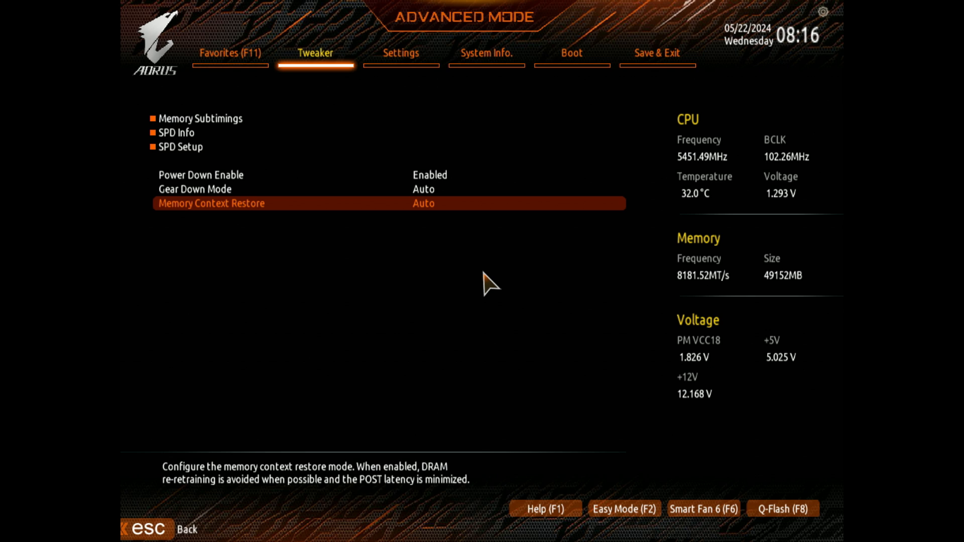
key("Up")
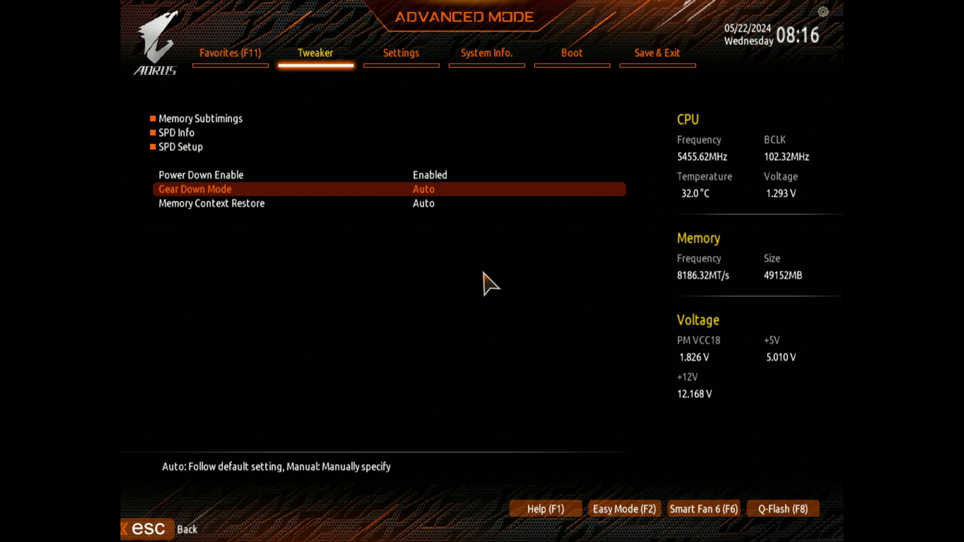
Step: Review the Gear Down Mode options and keep the setting on Auto
key("Return")
key("Up")
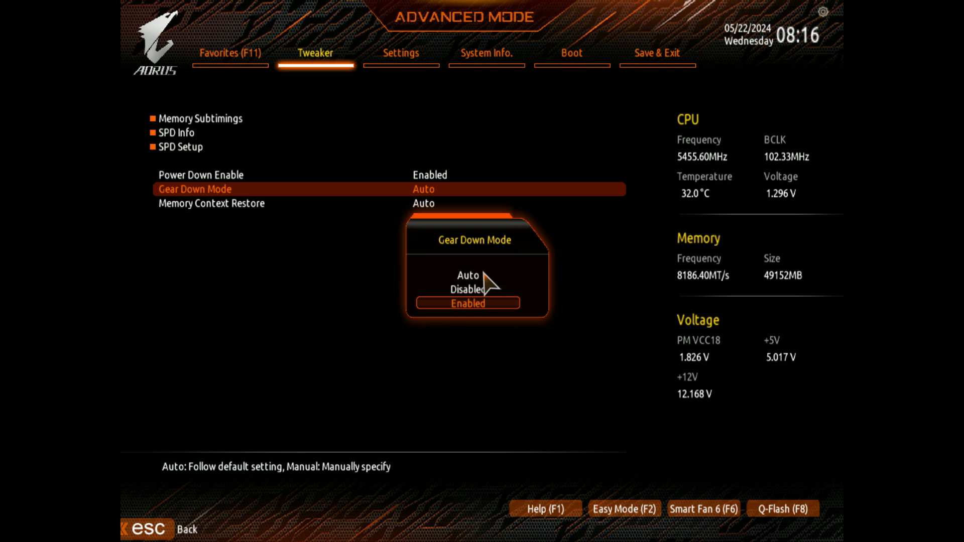
key("Up")
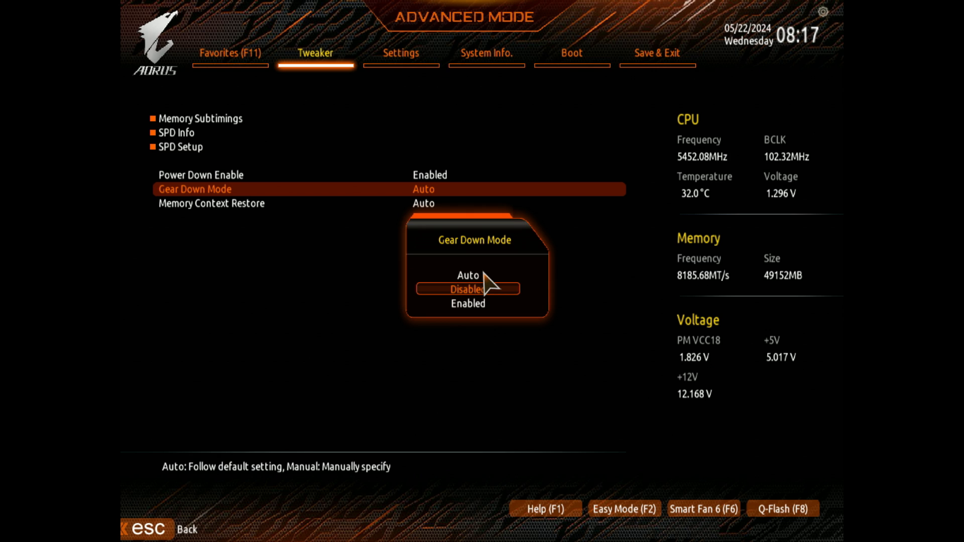
key("Up")
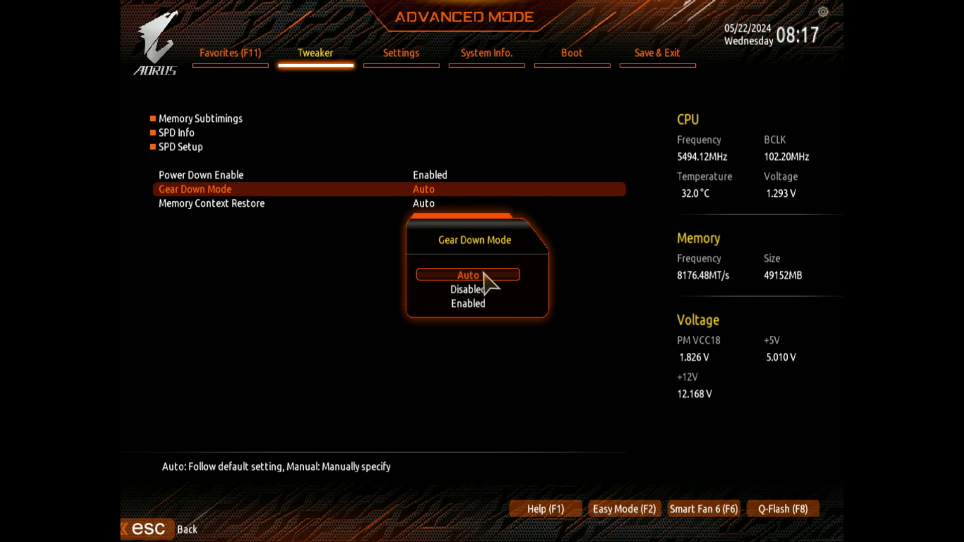
key("Return")
key("Up")
key("Up")
key("Down")
key("Down")
key("Up")
key("Up")
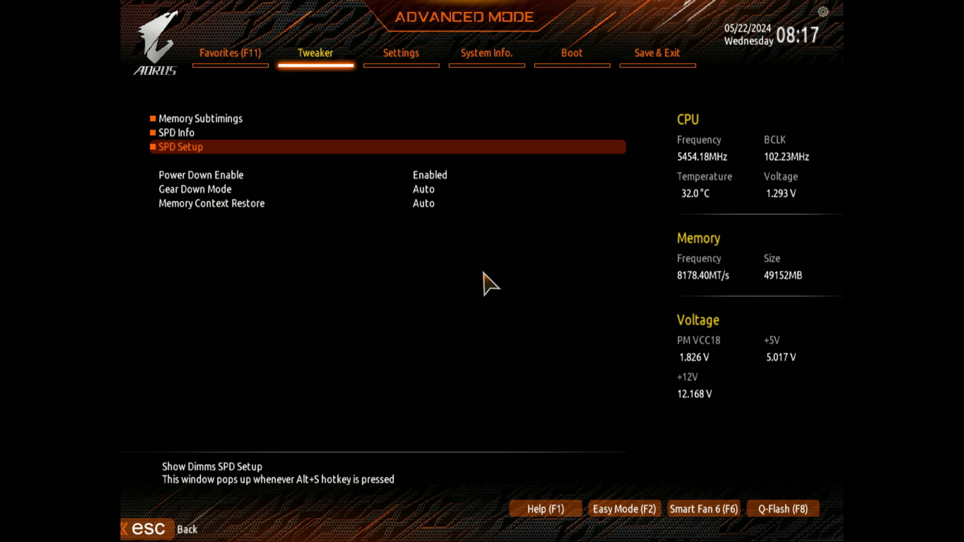
key("Up")
key("Down")
key("Down")
key("Down")
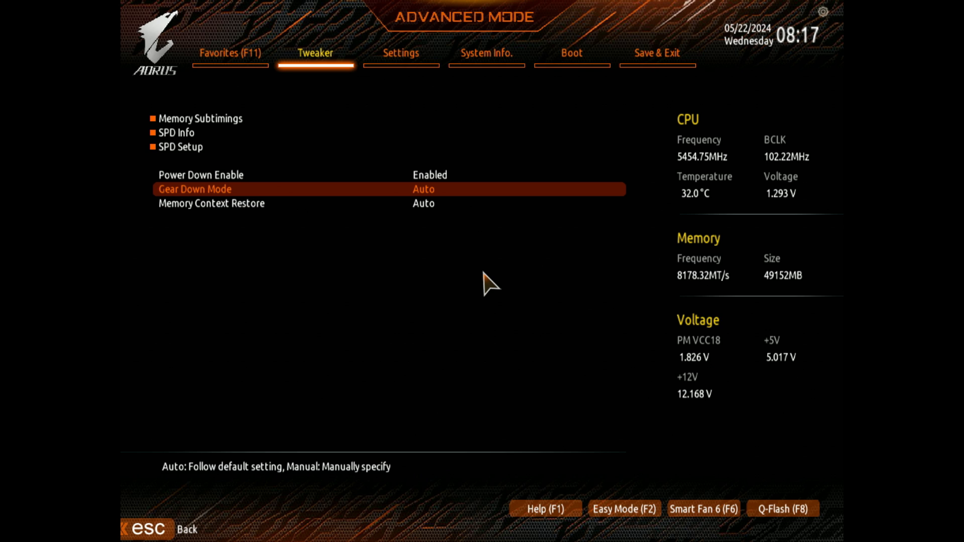
Step: Open Memory Subtimings and examine CAS Latency, tRCD, tRP and tRAS under Standard Timing Control
key("Up")
key("Up")
key("Up")
key("Up")
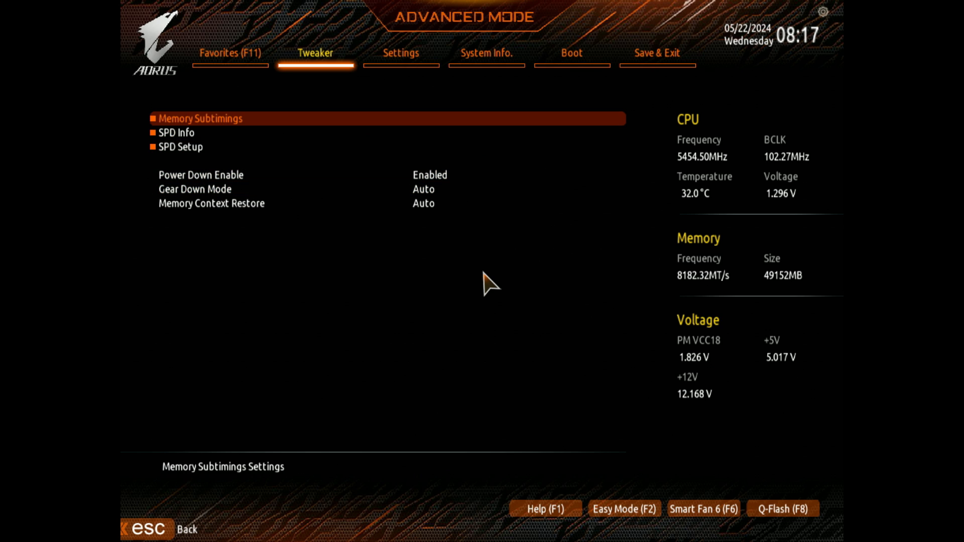
key("Return")
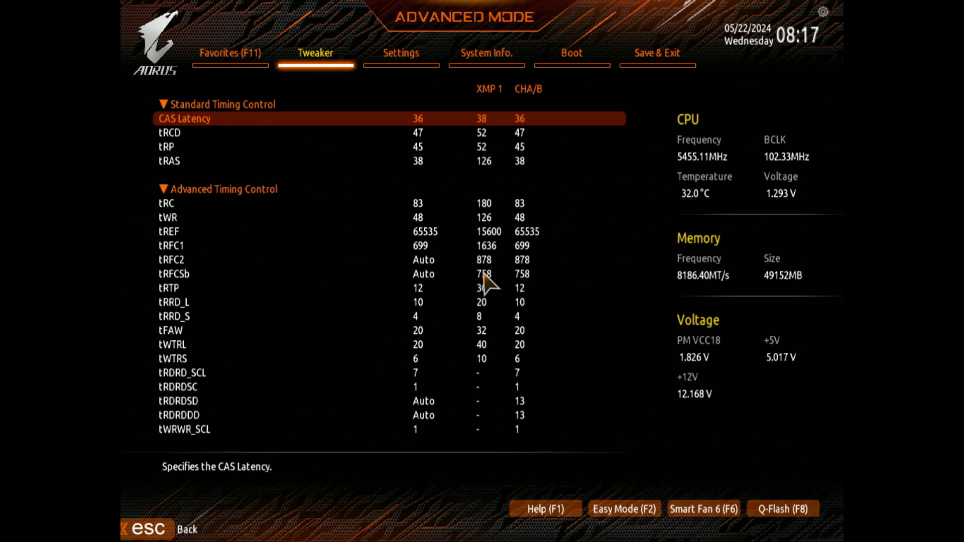
key("Down")
key("Up")
key("Down")
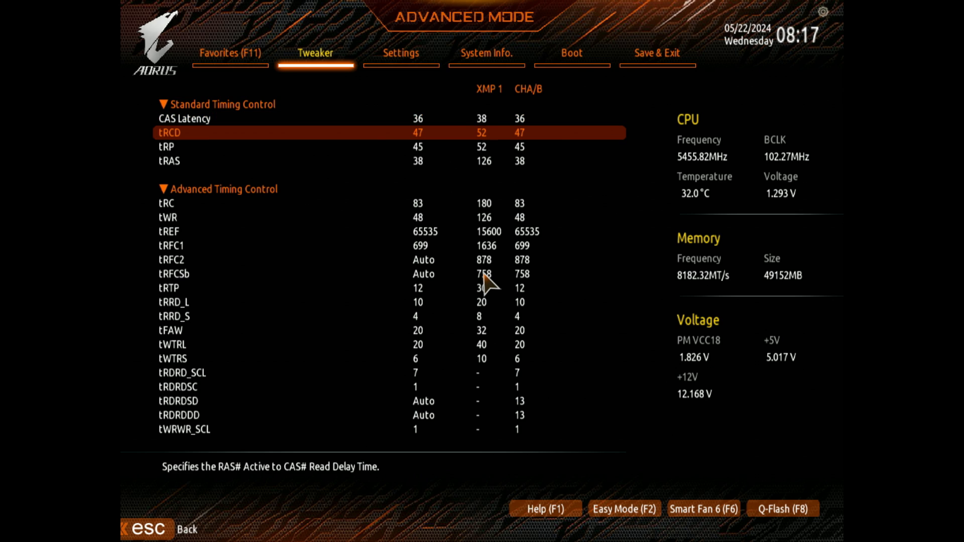
key("Down")
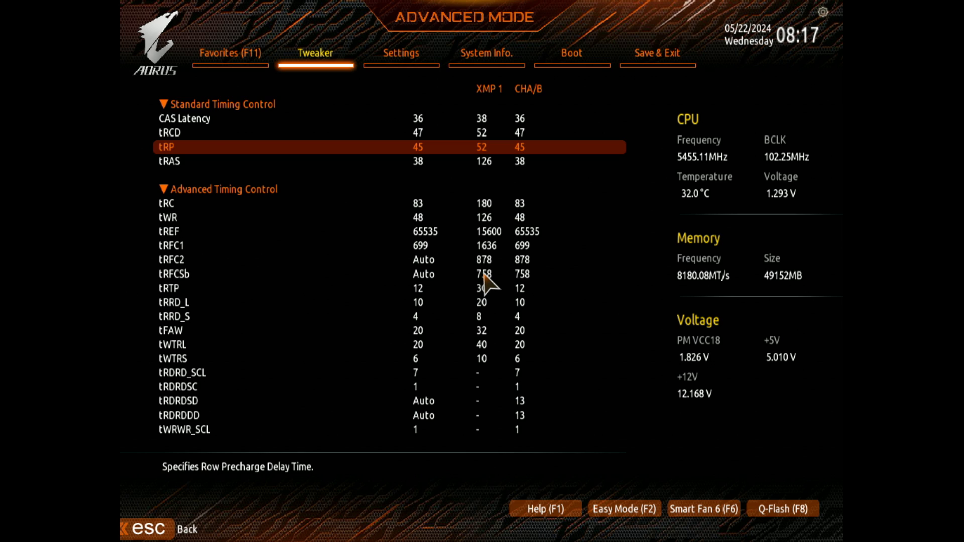
key("Down")
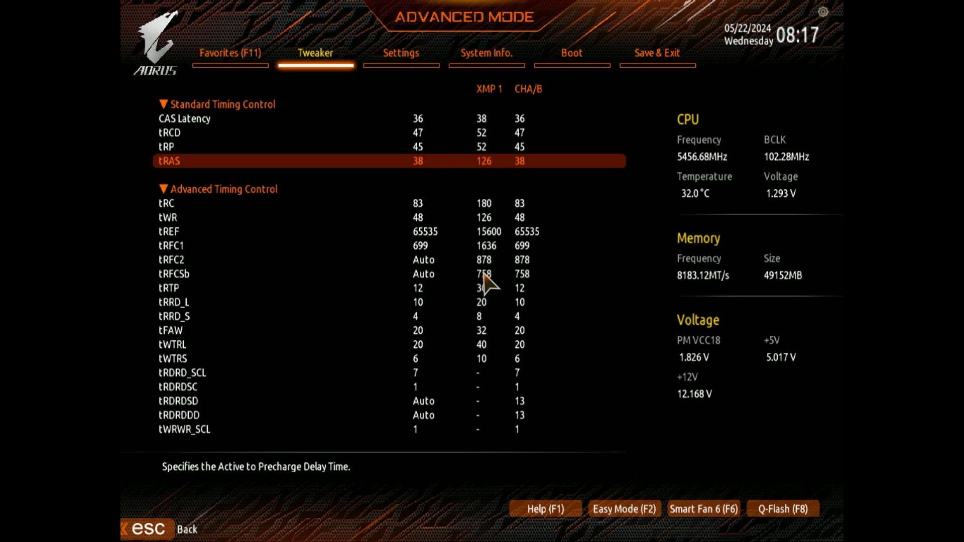
Step: Try stepping tRC to other values under Advanced Timing Control and return it to 83
key("Down")
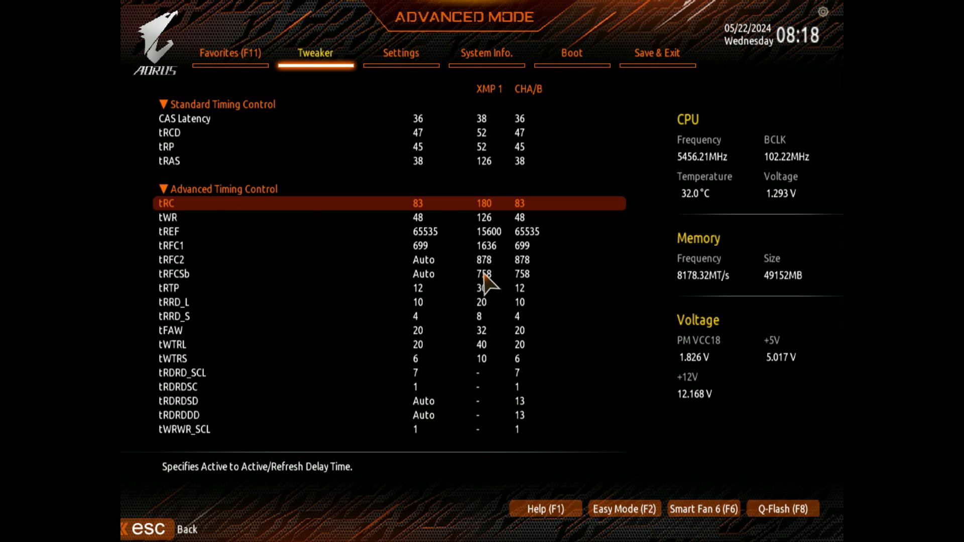
key("minus")
key("minus")
key("minus")
key("minus")
key("minus")
key("plus")
key("plus")
key("plus")
key("plus")
key("plus")
Step: Compare tRC with the tRP and tRAS timings and check the tWR entry
key("Down")
key("Up")
key("Up")
key("Up")
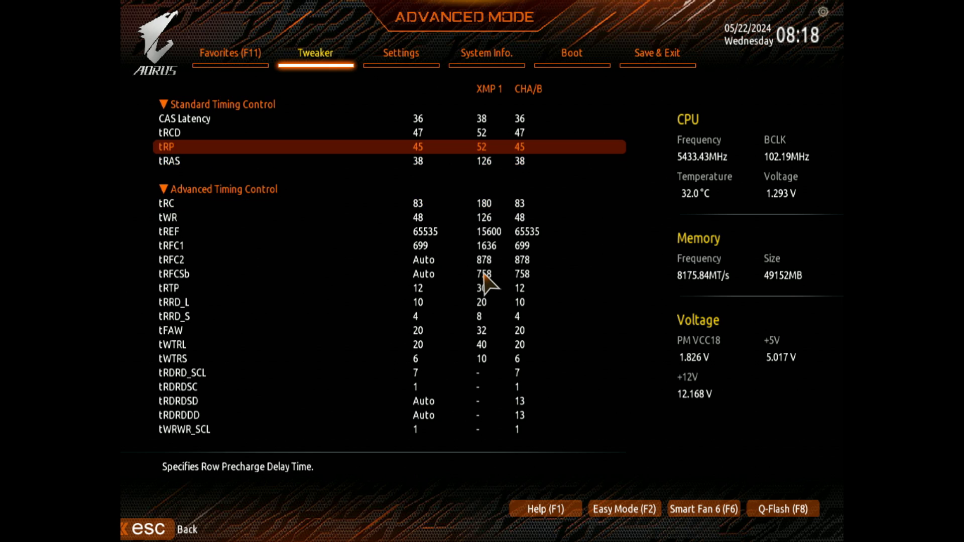
key("Down")
key("Down")
key("Down")
key("Up")
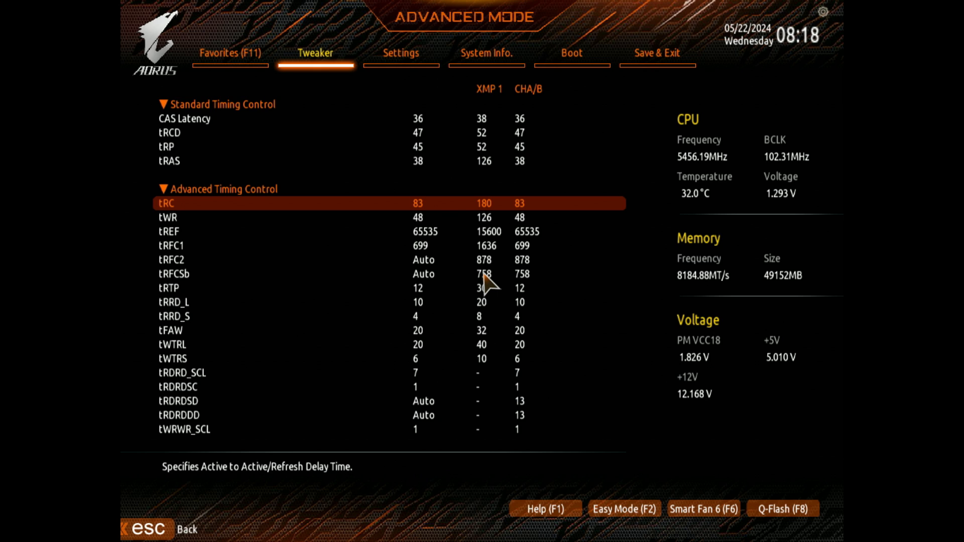
key("Down")
key("Down")
key("Up")
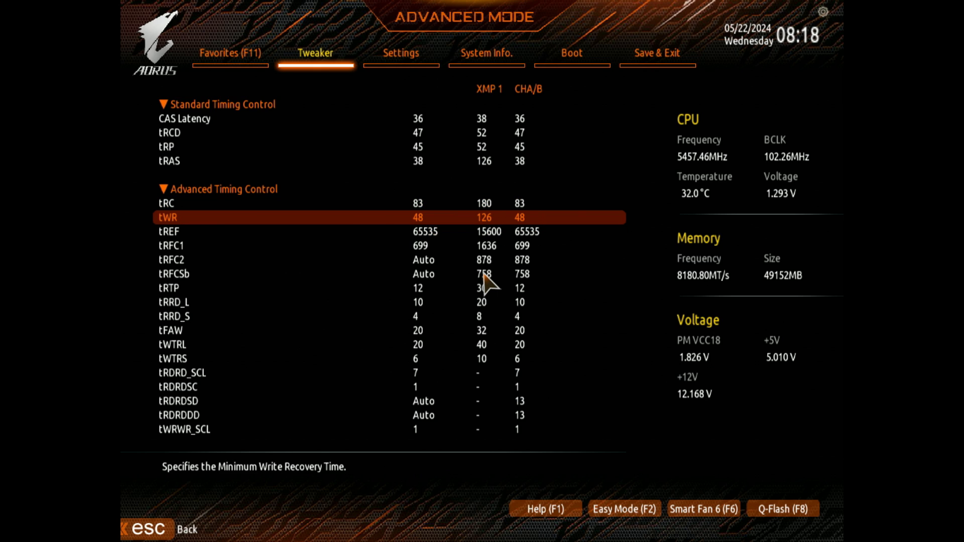
Step: Try lowering tRFC1 to 670, check its list of selectable values and restore it to 699
key("Down")
key("Down")
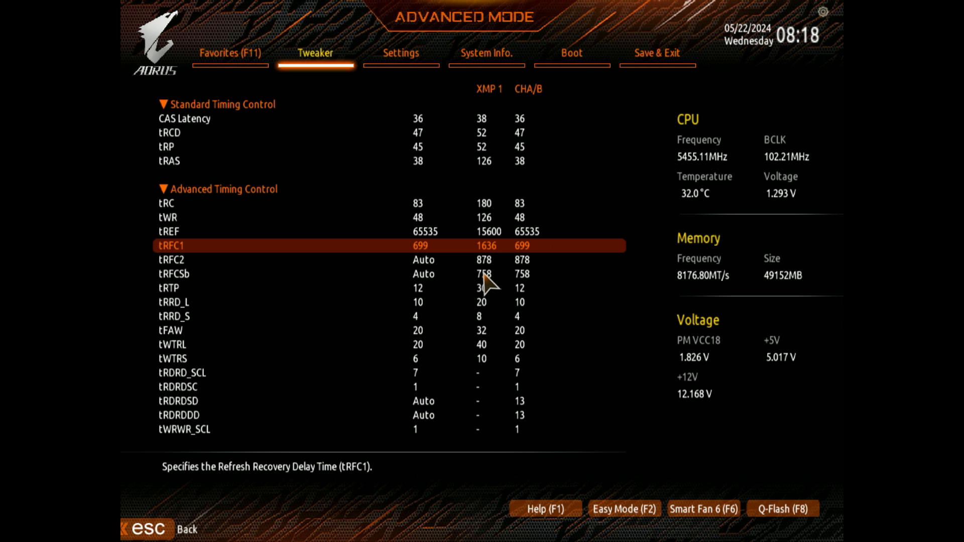
key("minus")
key("minus")
key("minus")
key("minus")
key("minus")
key("minus")
key("minus")
key("minus")
key("minus")
key("minus")
key("minus")
key("minus")
key("minus")
key("minus")
key("minus")
key("minus")
key("minus")
key("minus")
key("minus")
key("minus")
key("minus")
key("minus")
key("minus")
key("minus")
key("minus")
key("minus")
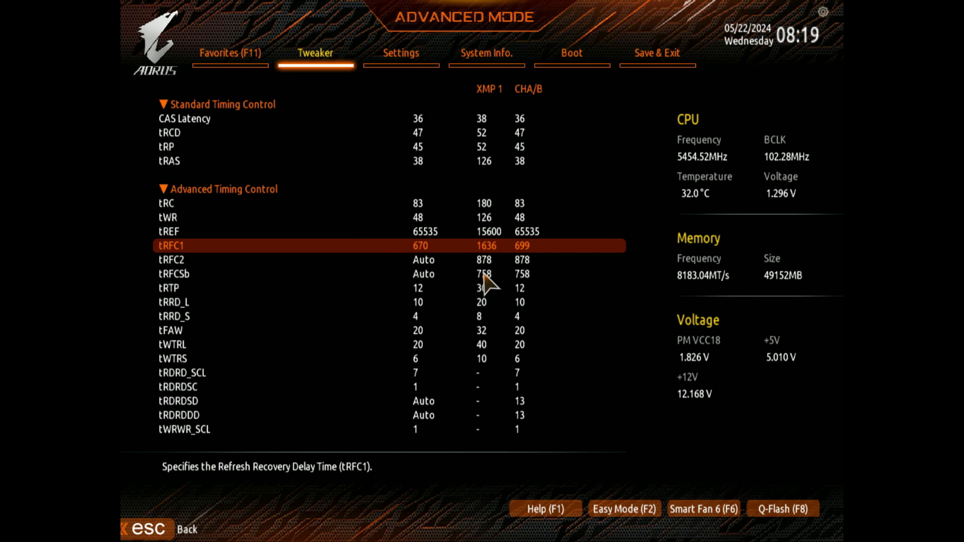
key("Return")
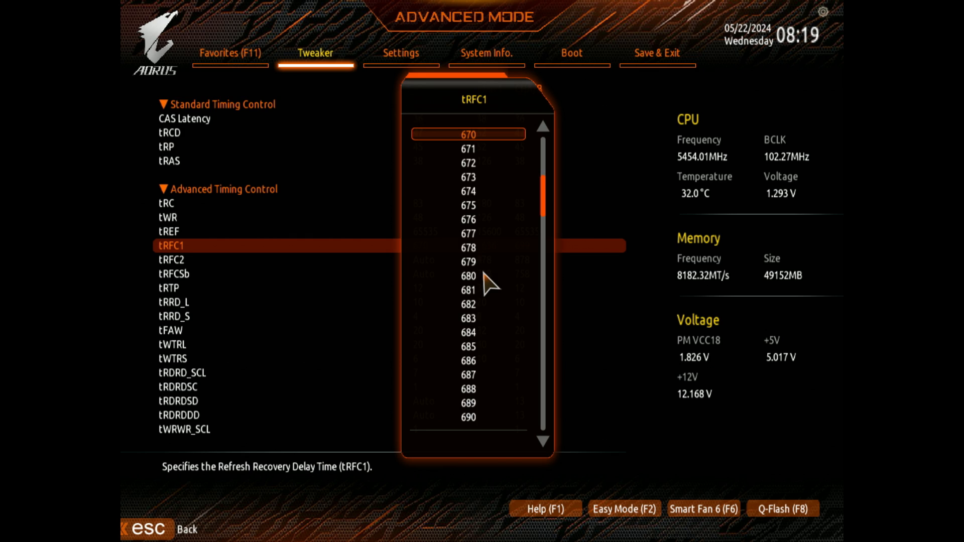
key("Escape")
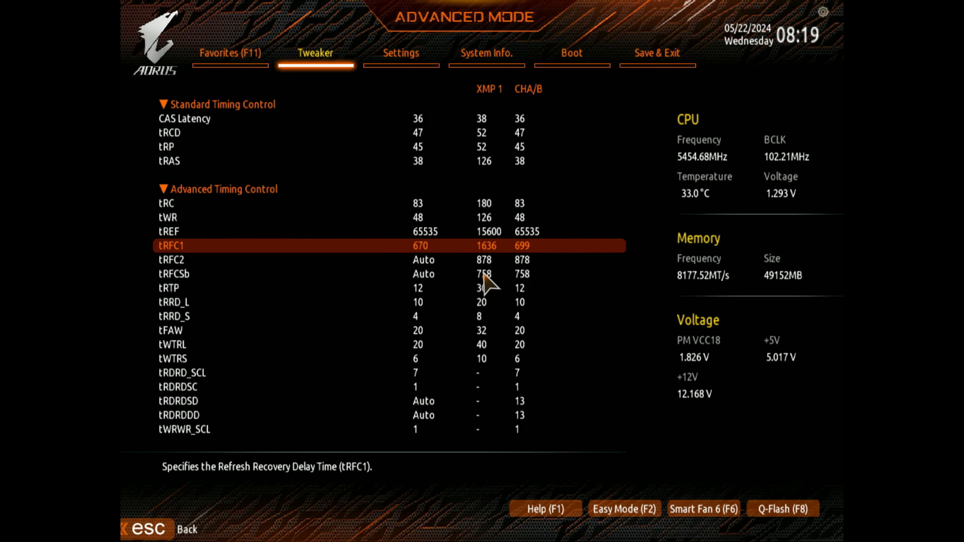
type("699")
Step: Examine the tREF, tRFC1, tRFC2 and tRFCSb refresh timings and the neighbouring tRTP entry
key("Up")
key("Down")
key("Down")
key("Down")
key("Up")
key("Up")
key("Up")
key("Down")
key("Down")
key("Up")
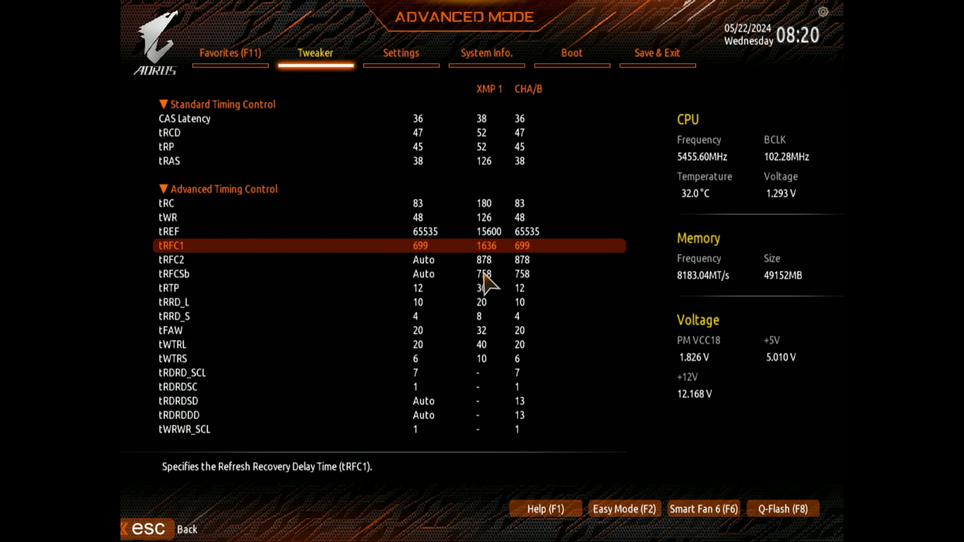
key("Up")
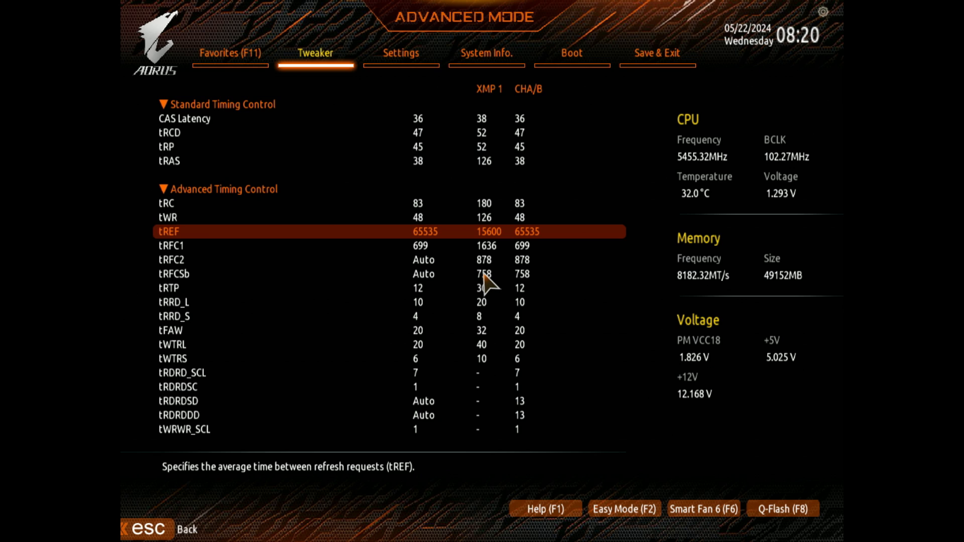
key("Down")
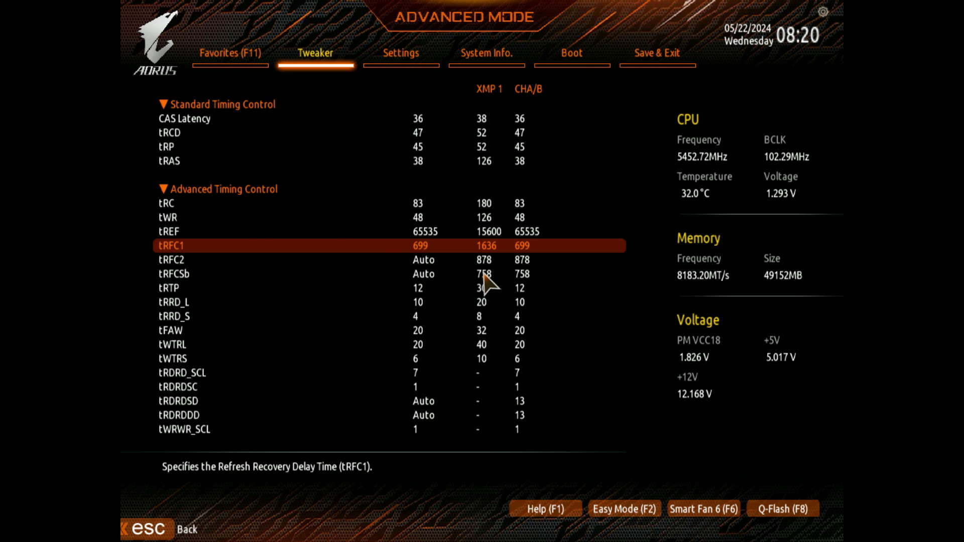
key("Down")
key("Down")
key("Down")
key("Down")
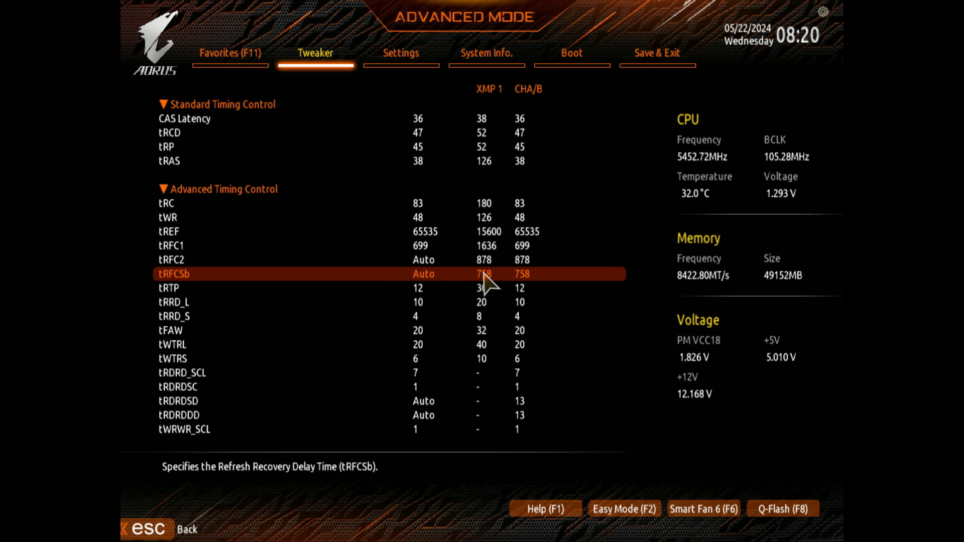
key("Up")
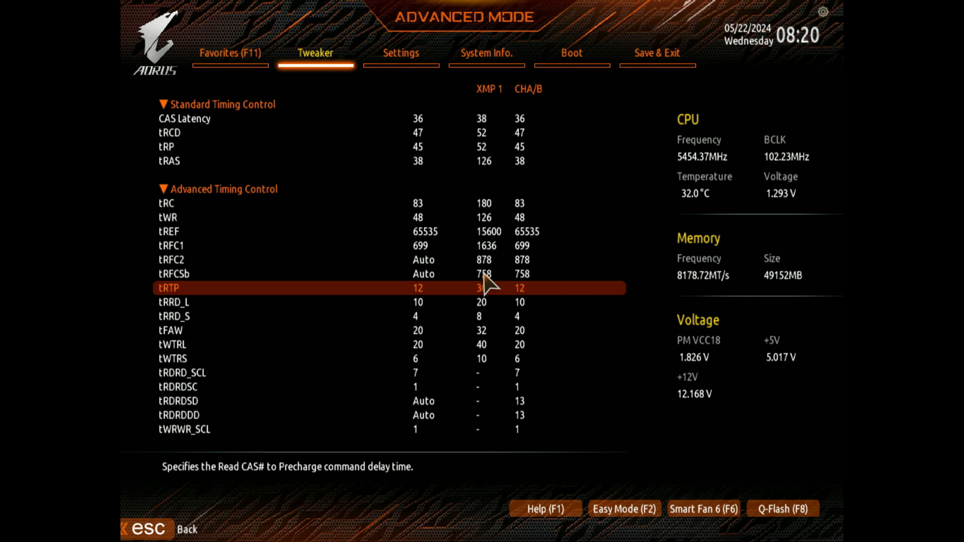
key("Up")
key("Down")
key("Up")
key("Down")
Step: Try lower tRTP values and set the timing back to 12
type("8")
key("minus")
key("minus")
key("minus")
key("minus")
type("8")
key("Up")
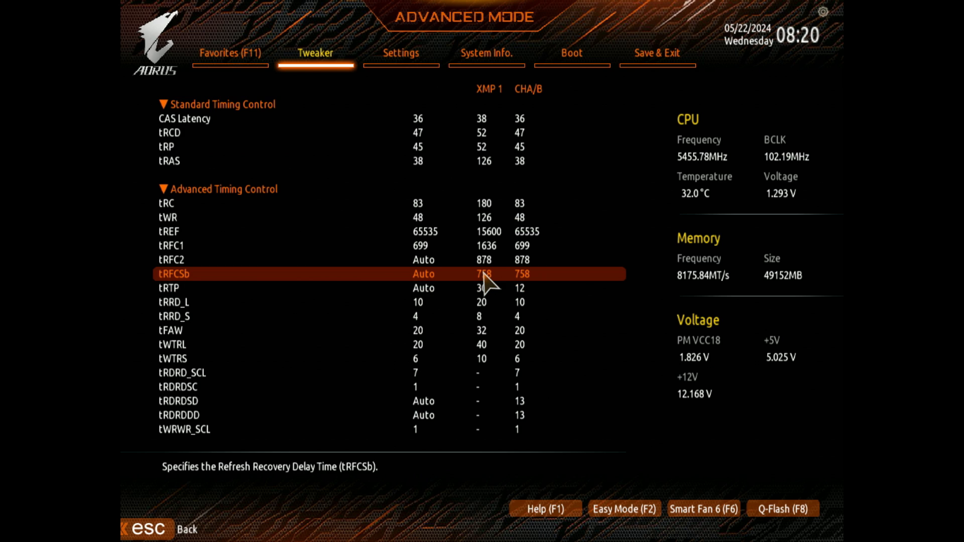
key("Down")
type("11")
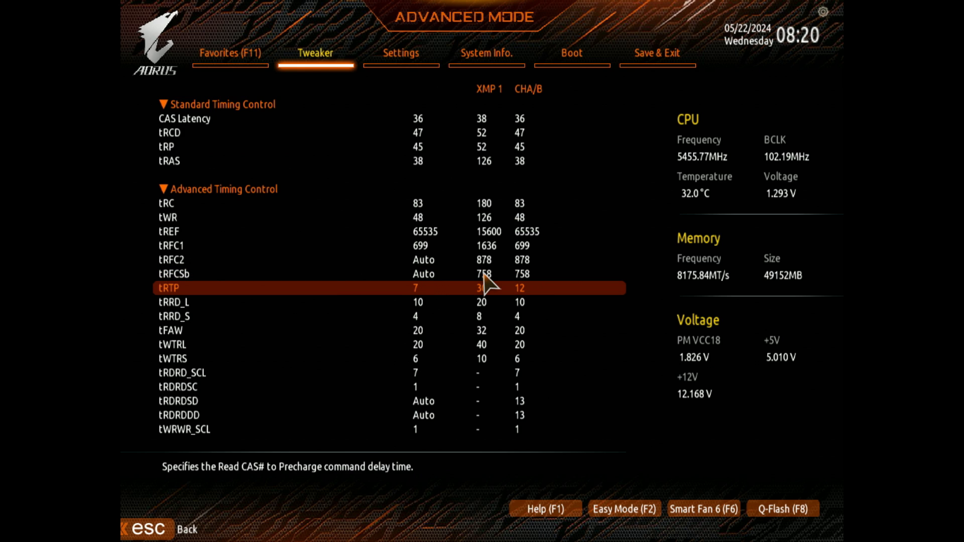
key("plus")
key("Down")
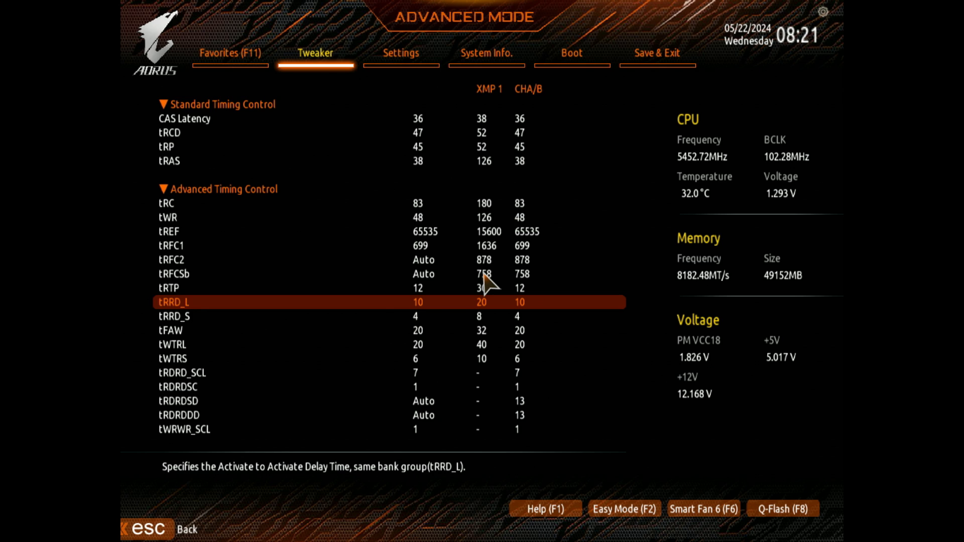
Step: Reset tRRD_S to Auto and re-enter 4, and re-enter 20 for tFAW
key("Down")
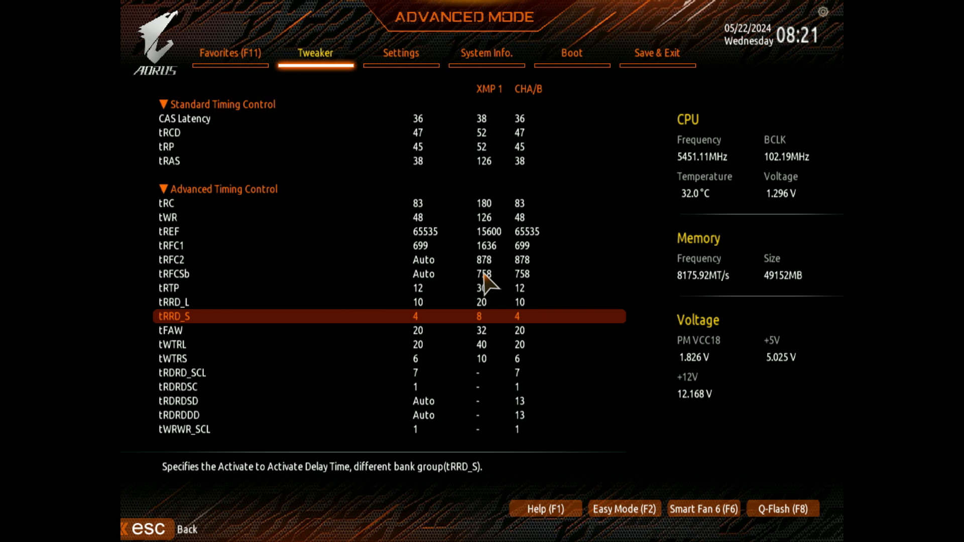
type("a")
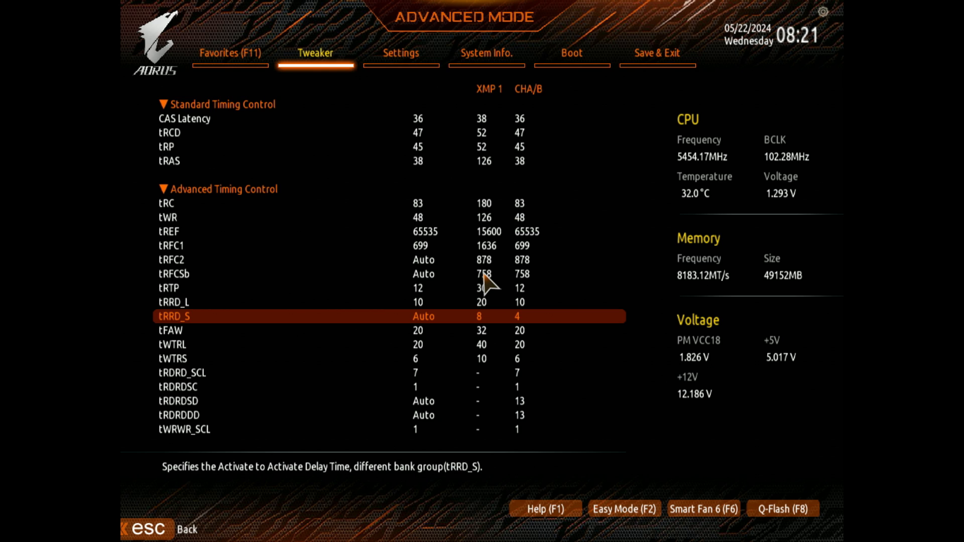
type("4")
key("Down")
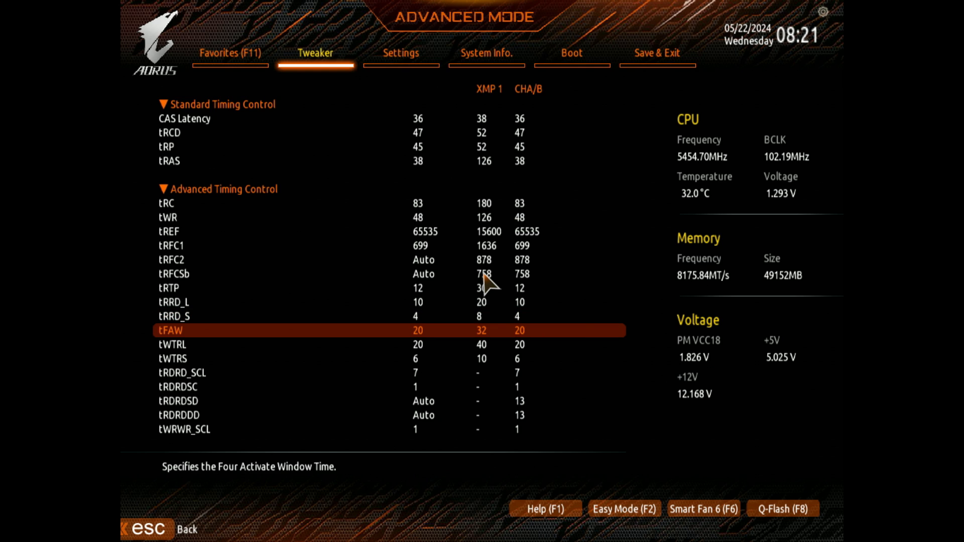
type("a")
type("20")
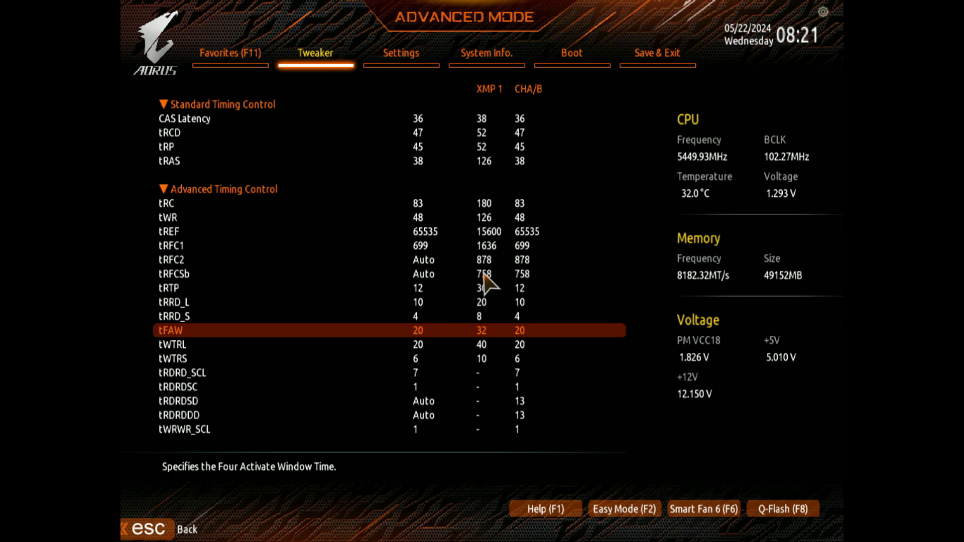
Step: Try entering 16 for tWTRL and raise the timing back to 20
key("Down")
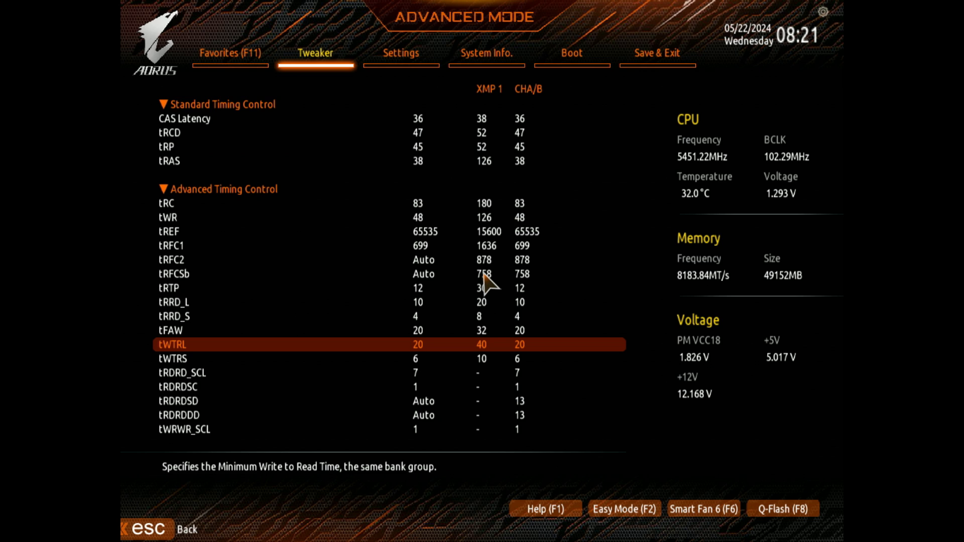
type("16")
key("plus")
key("plus")
key("plus")
key("plus")
key("Down")
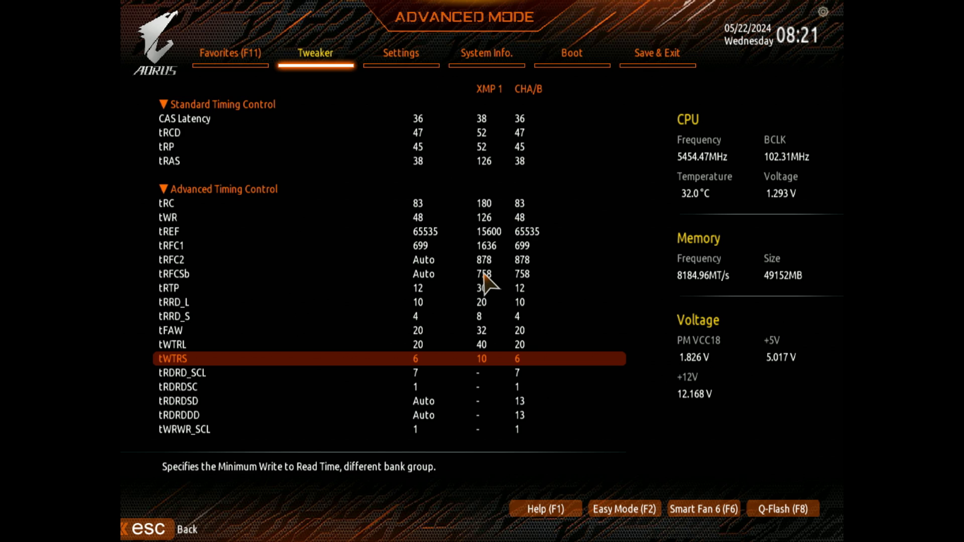
Step: Examine the tWTRL and tWTRS write-to-read timings together with the tRTP and tRDRD_SCL entries
key("Up")
key("Down")
key("Up")
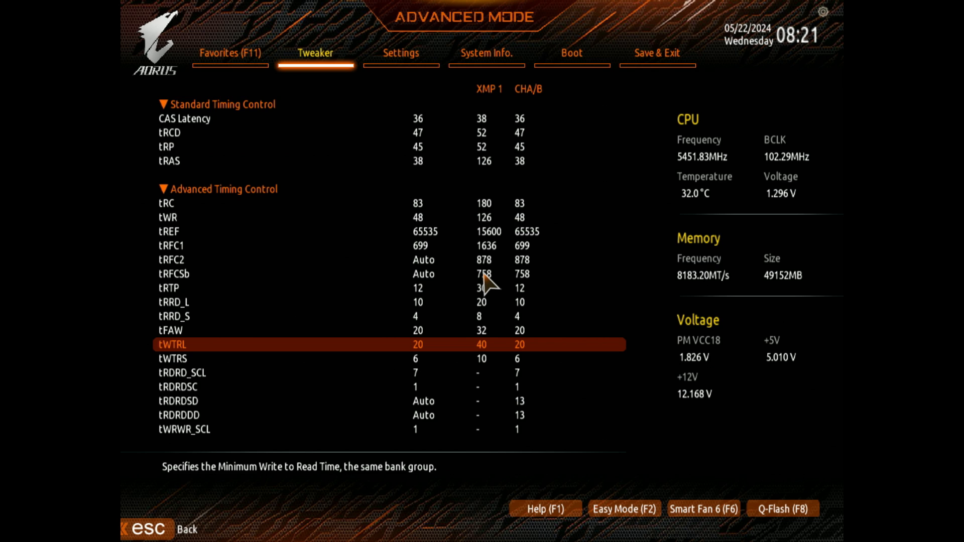
key("Down")
key("Up")
key("Up")
key("Up")
key("Up")
key("Up")
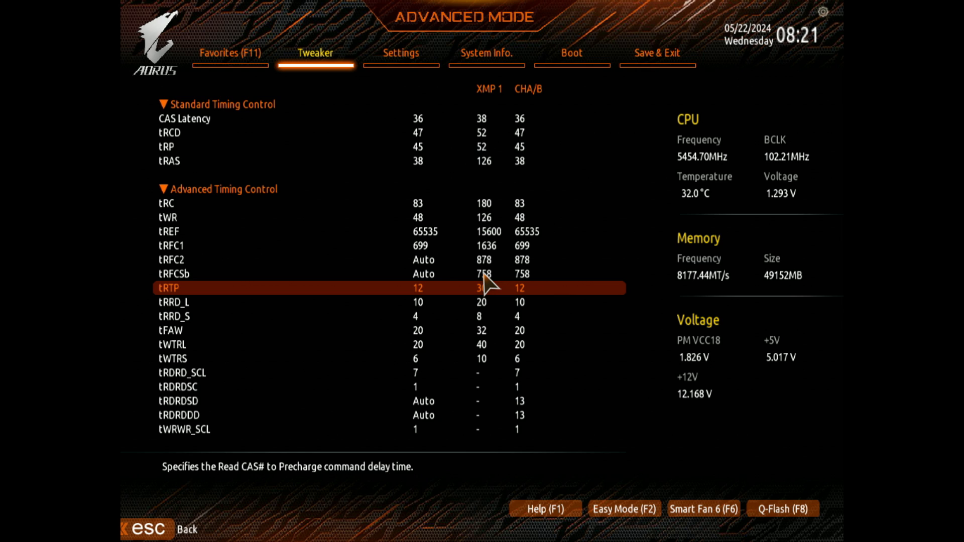
key("Down")
key("Down")
key("Down")
key("Down")
key("Down")
Step: Examine the read-to-read timings from tRDRD_SCL onwards and the tWRWR_SCL and tWRWRSC write-to-write timings
key("Down")
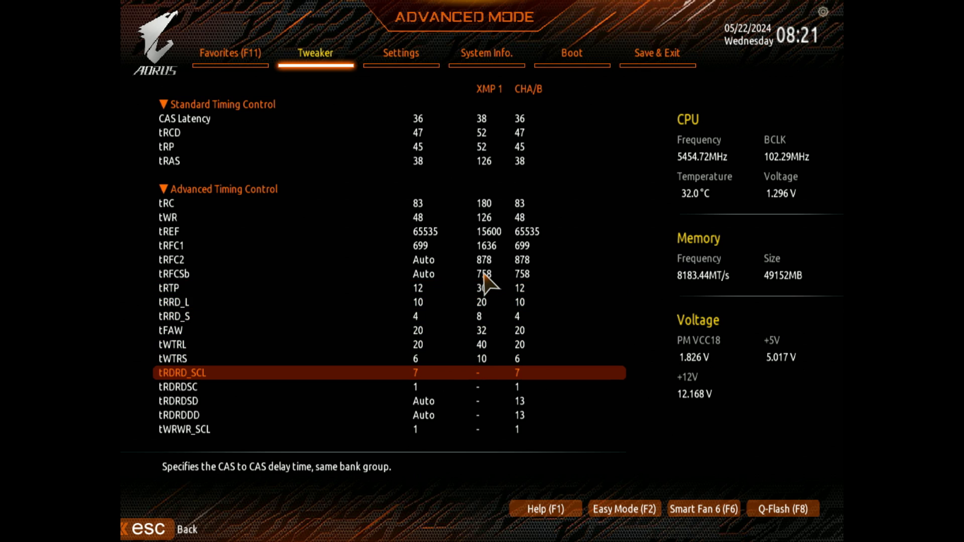
key("Down")
key("Up")
key("Down")
key("Down")
key("Down")
key("Down")
key("Down")
key("Up")
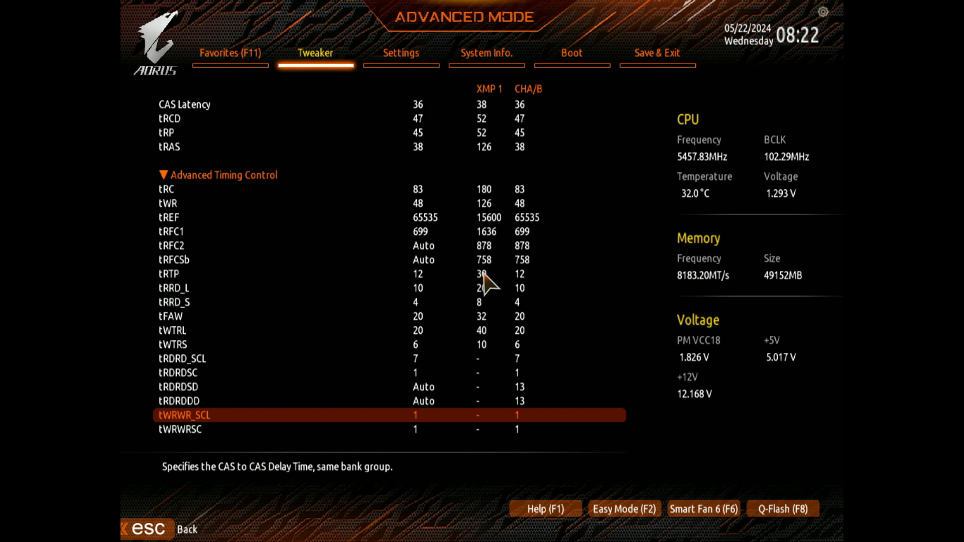
key("Down")
key("Up")
key("Down")
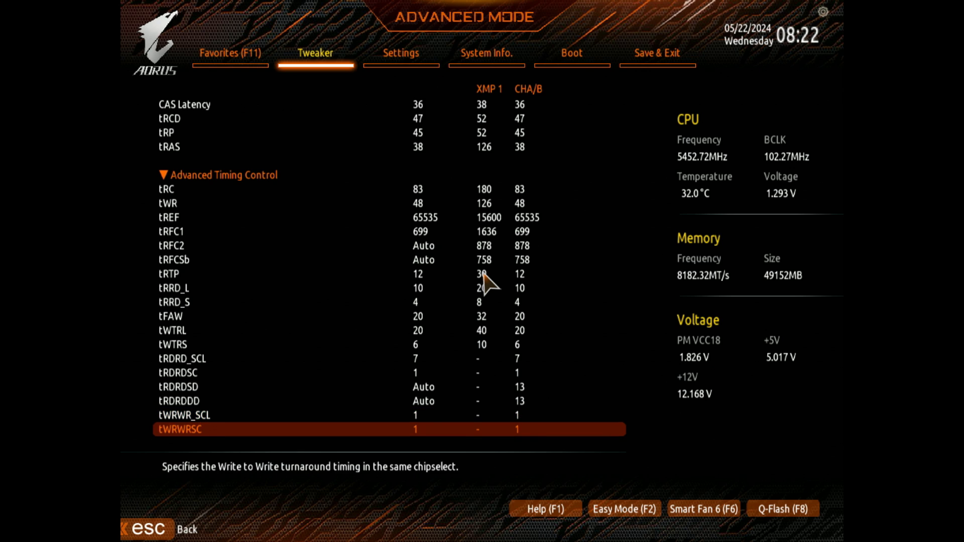
key("Up")
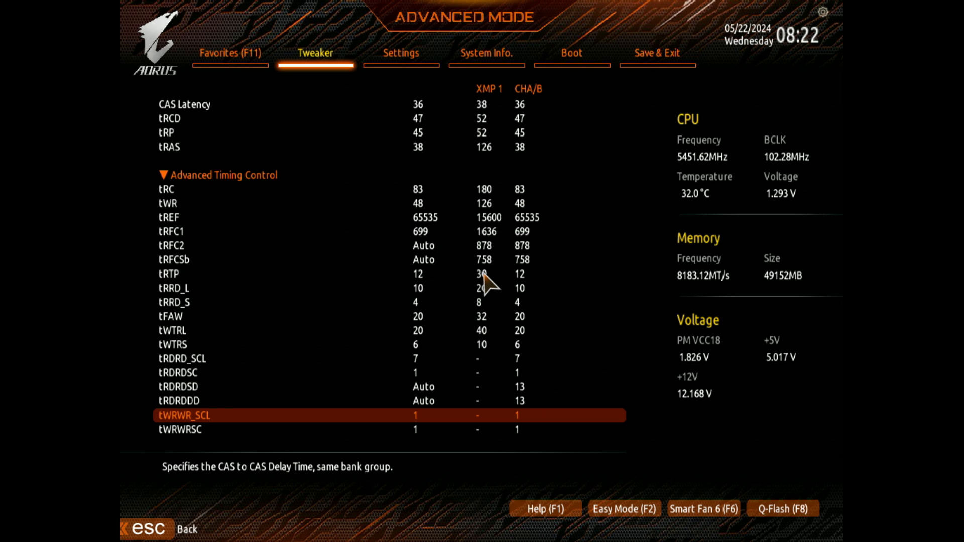
key("Down")
key("Down")
key("Up")
key("Up")
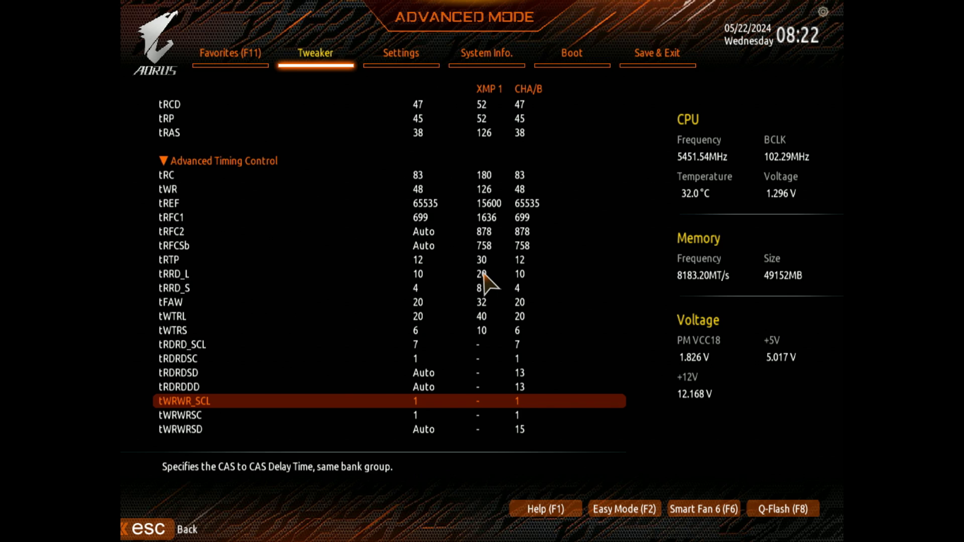
key("Down")
key("Down")
key("Up")
key("Up")
key("Down")
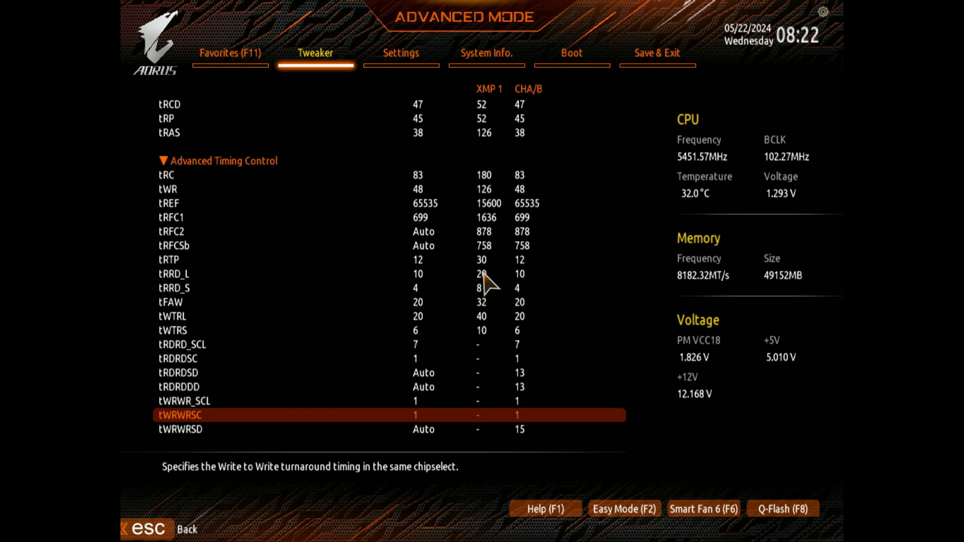
key("Up")
key("Down")
key("Up")
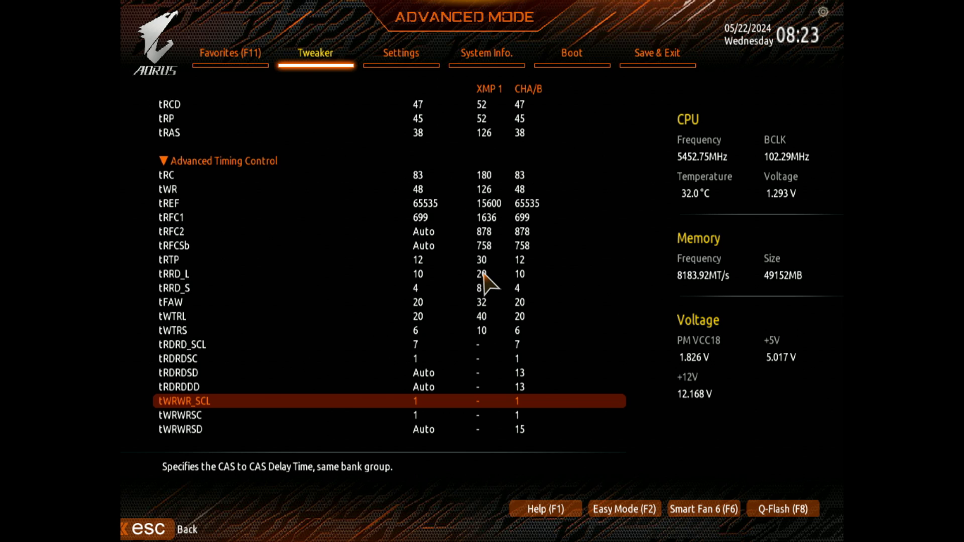
Step: Try entering 7 for tWRWR_SCL and set the timing back to 1
type("7")
key("Up")
key("Down")
type("1")
key("Down")
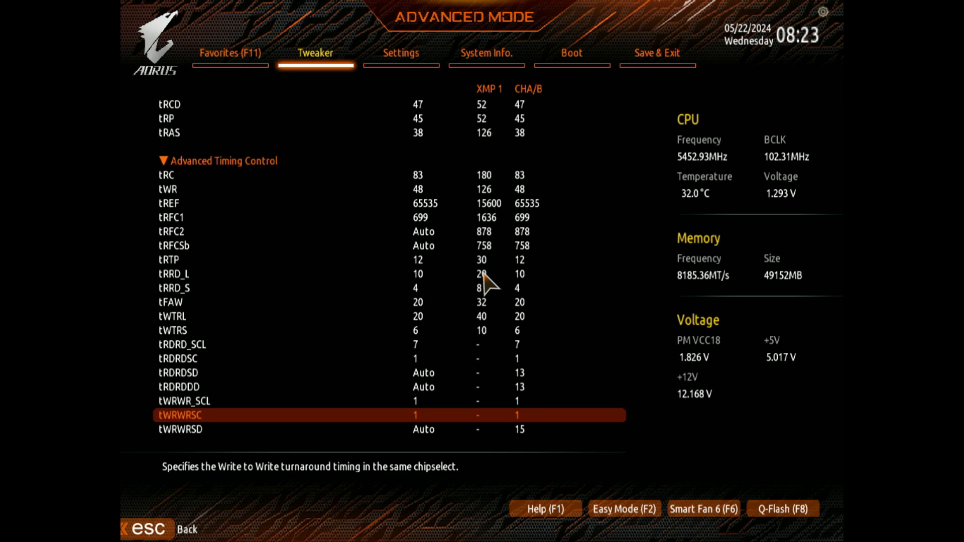
Step: Examine the tWRWRSD and tWRWRDD timings and the tWRRD and tRDWR turnaround timings
key("Down")
key("Down")
key("Down")
key("Up")
key("Up")
key("Up")
key("Up")
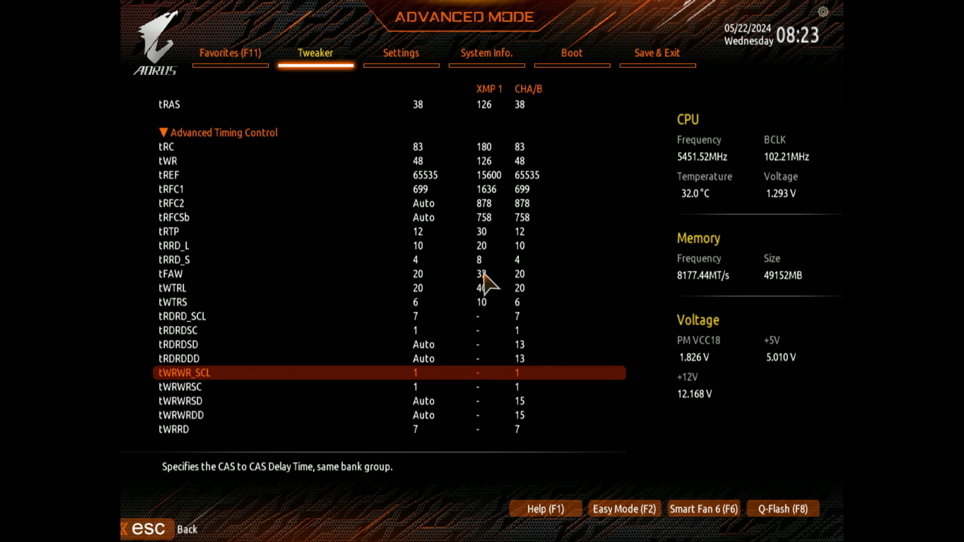
key("Down")
key("Down")
key("Down")
key("Down")
key("Down")
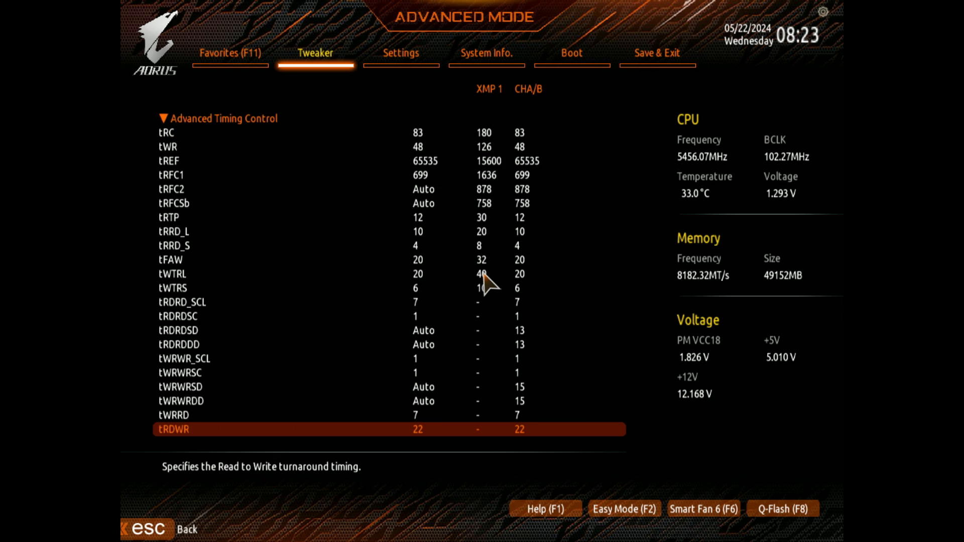
key("Up")
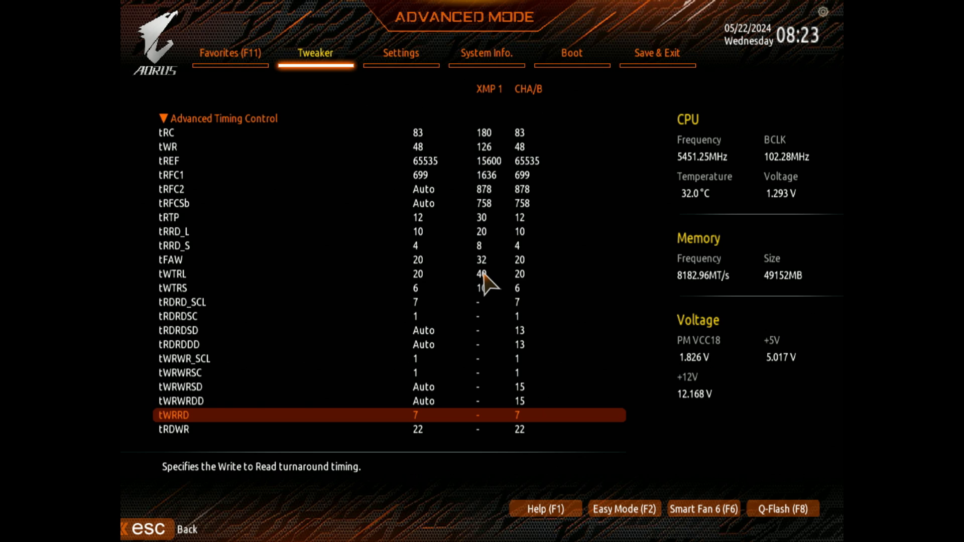
Step: Compare the tWRRD turnaround timing with tWTRL and check the entries from tRDRDDD down to tRDWR
key("Up")
key("Down")
key("Up")
key("Up")
key("Up")
key("Up")
key("Up")
key("Up")
key("Up")
key("Up")
key("Up")
key("Up")
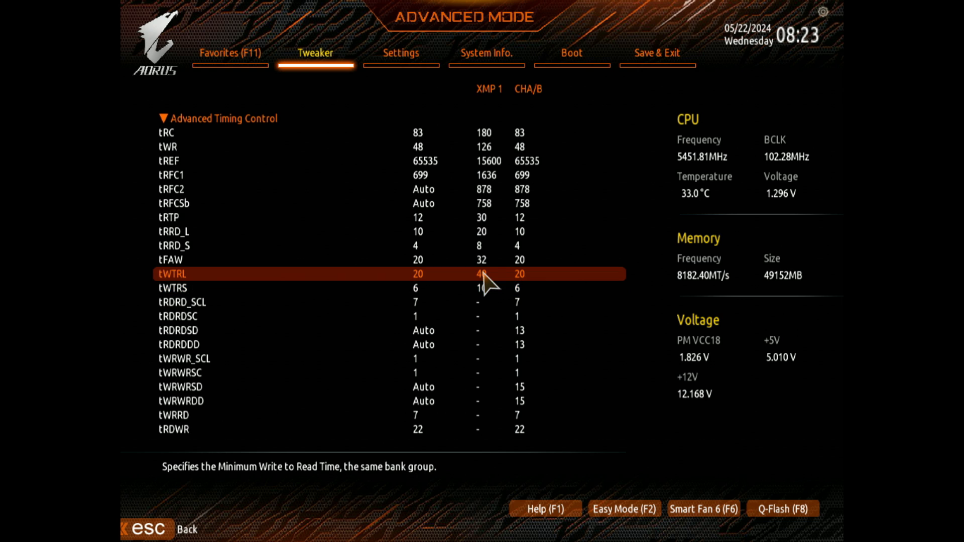
key("Down")
key("Up")
key("Down")
key("Down")
key("Down")
key("Down")
key("Down")
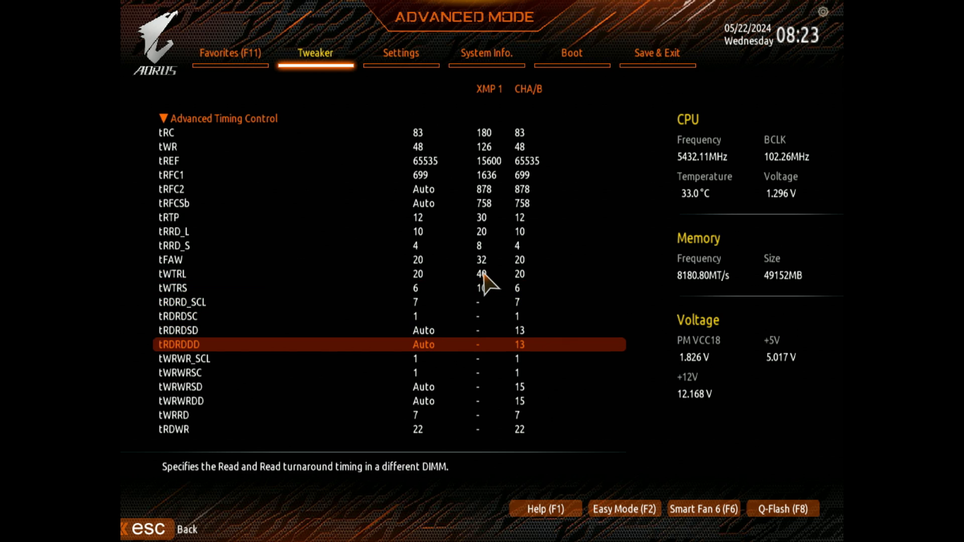
key("Down")
key("Down")
key("Down")
key("Down")
key("Down")
key("Down")
key("Up")
key("Down")
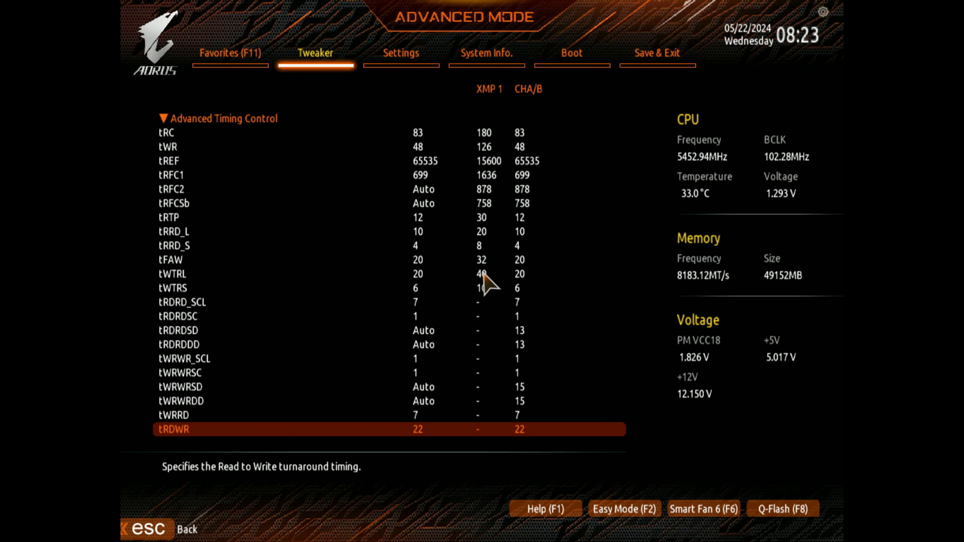
key("Right")
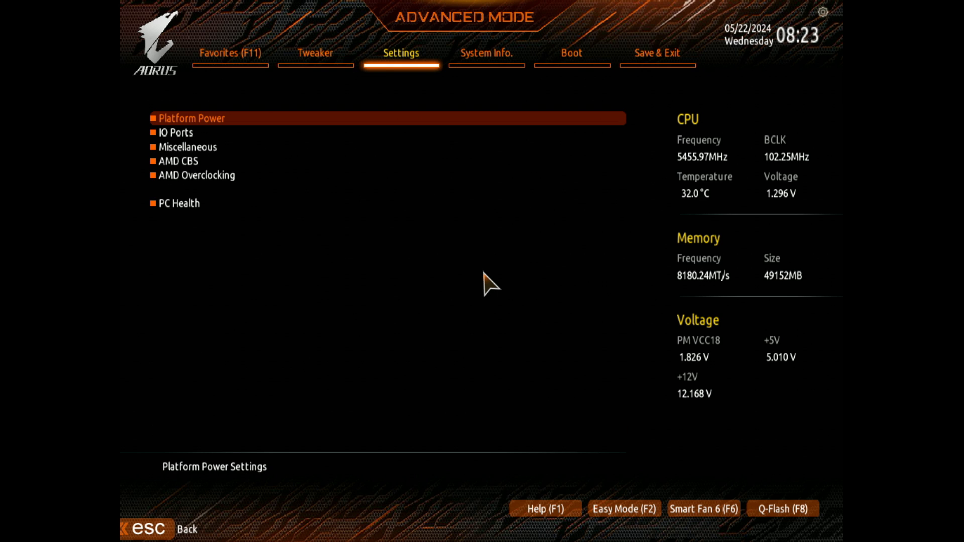
key("Left")
key("Down")
key("Down")
key("Up")
key("Up")
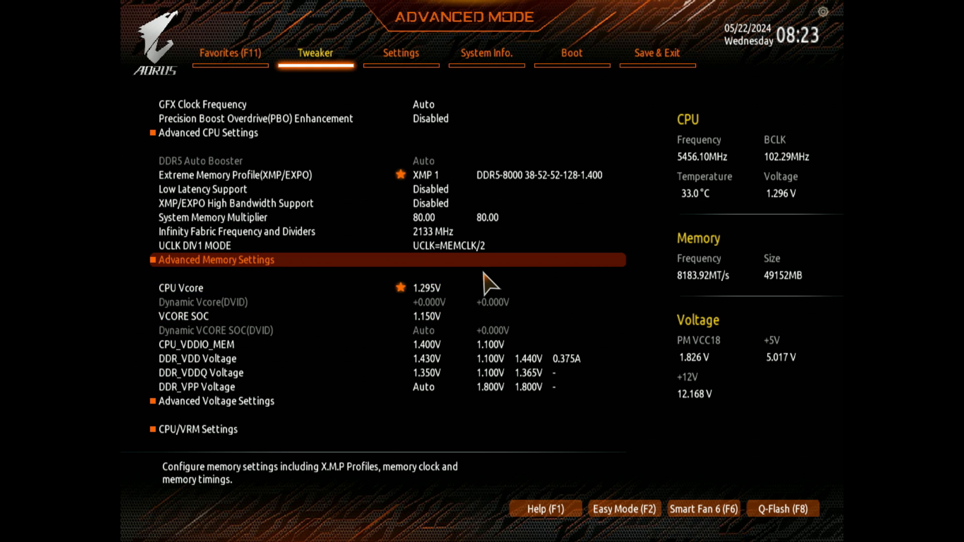
key("Return")
key("Return")
Step: Review the Data Bus Configuration section, from the Processor CK drive strengths through the Dram DQ drive strengths
key("Down")
key("Down")
key("Down")
key("Down")
key("Down")
key("Down")
key("Down")
key("Down")
key("Down")
key("Down")
key("Down")
key("Down")
key("Down")
key("Down")
key("Down")
key("Down")
key("Down")
key("Down")
key("Down")
key("Down")
key("Down")
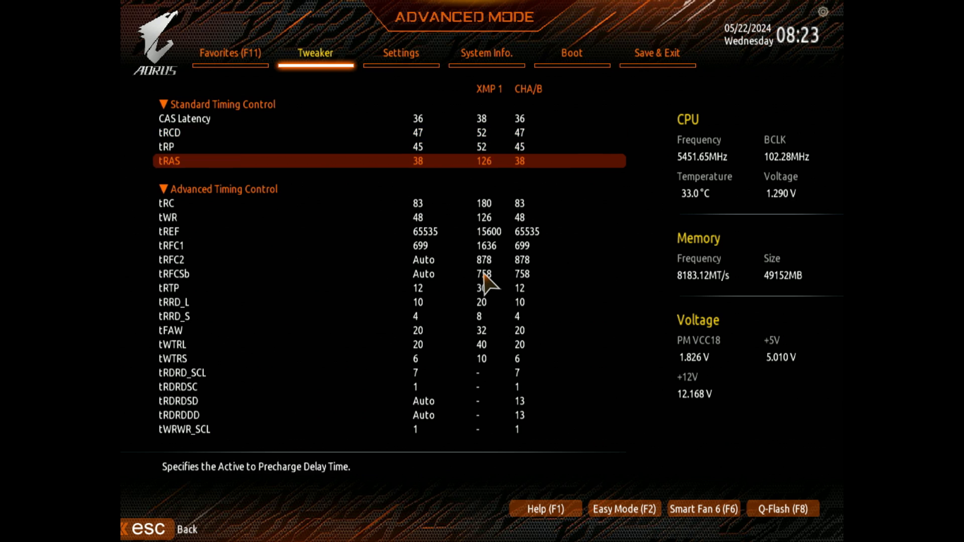
key("Down")
key("Down")
key("Down")
key("Down")
key("Down")
key("Down")
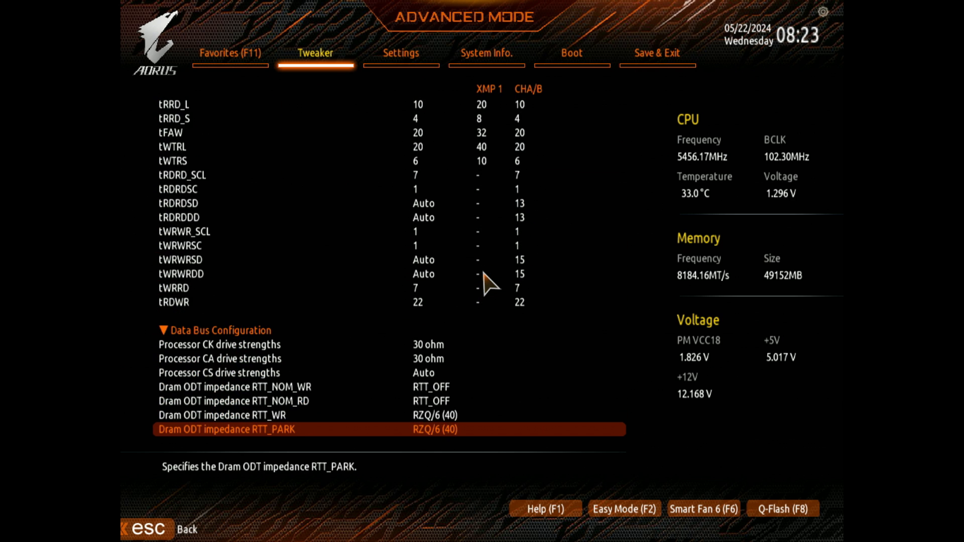
key("Up")
key("Up")
key("Up")
key("Up")
key("Up")
key("Up")
key("Down")
key("Down")
key("Down")
key("Down")
key("Down")
key("Down")
key("Down")
key("Down")
key("Down")
key("Up")
key("Up")
key("Up")
key("Up")
key("Up")
key("Up")
key("Up")
key("Up")
key("Up")
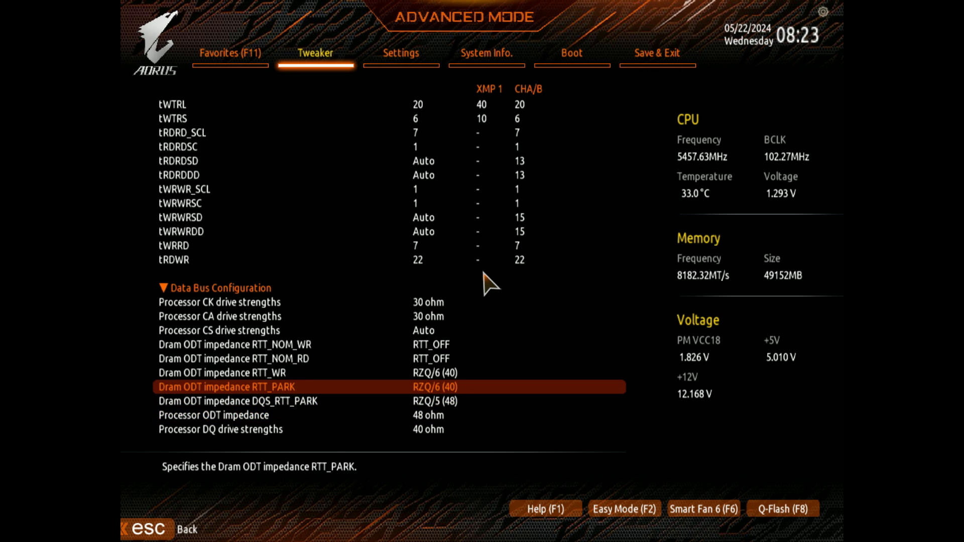
key("Down")
key("Down")
key("Down")
key("Down")
key("Down")
key("Down")
key("Down")
key("Down")
key("Down")
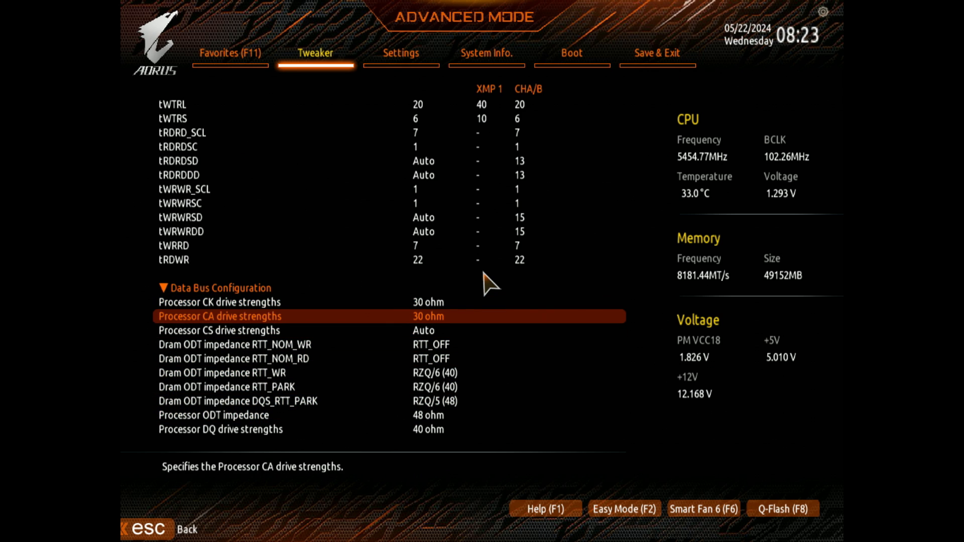
key("Down")
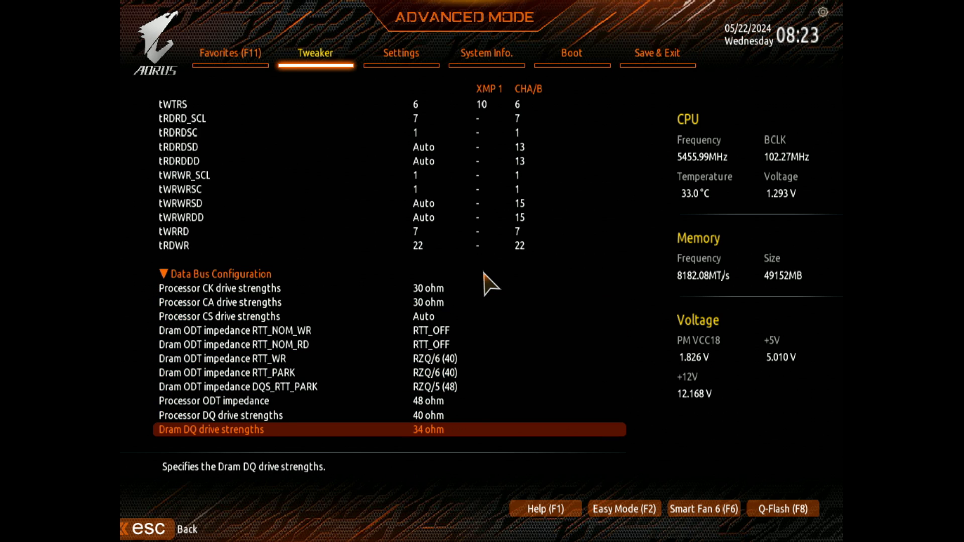
Step: Examine the Dram ODT impedance RTT_WR and RTT_PARK entries, the Processor ODT impedance and the Processor CS drive strengths
key("Up")
key("Up")
key("Up")
key("Up")
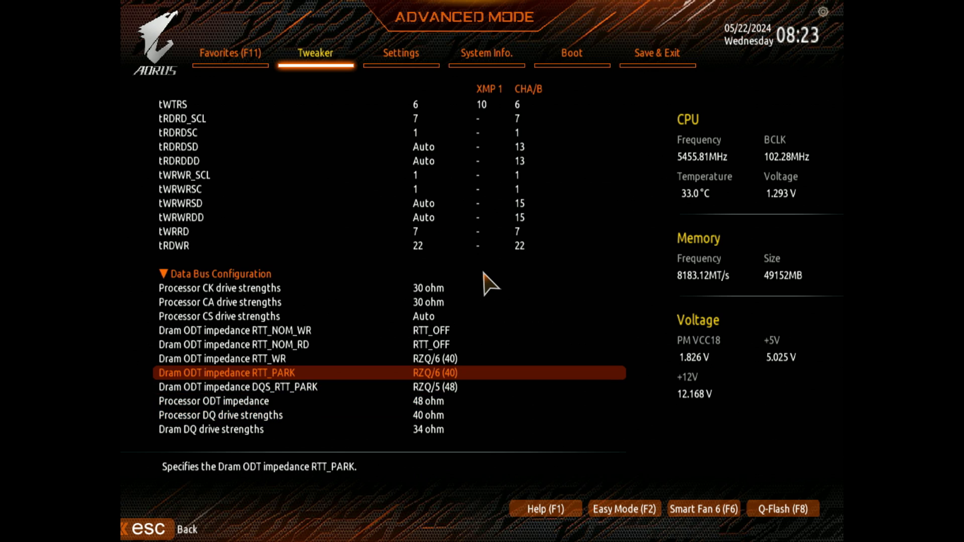
key("Up")
key("Up")
key("Down")
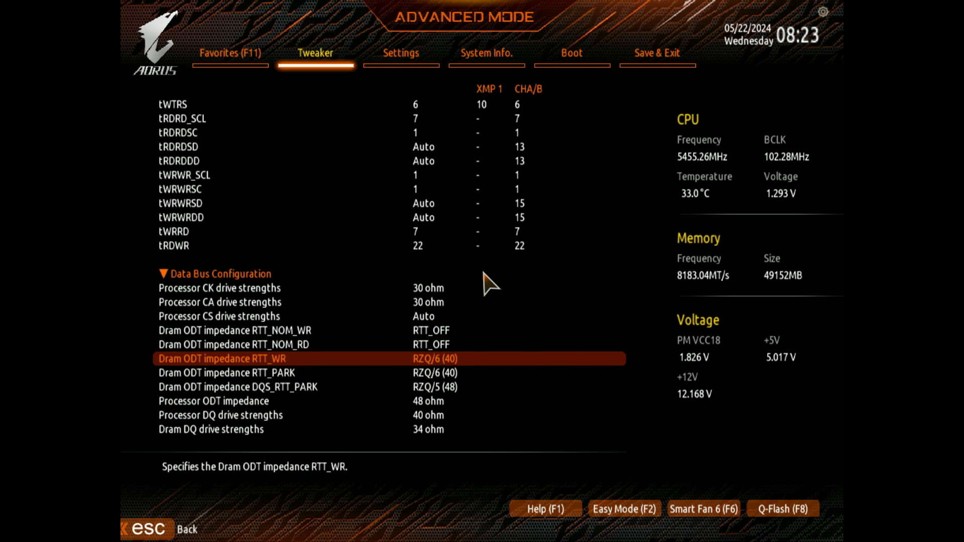
key("Down")
key("Down")
key("Down")
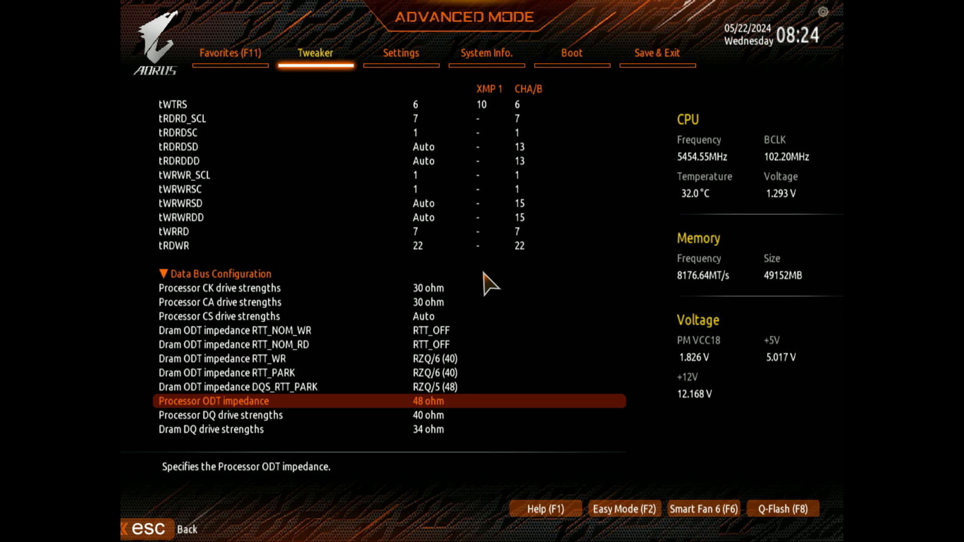
key("Up")
key("Up")
key("Up")
key("Up")
key("Up")
key("Up")
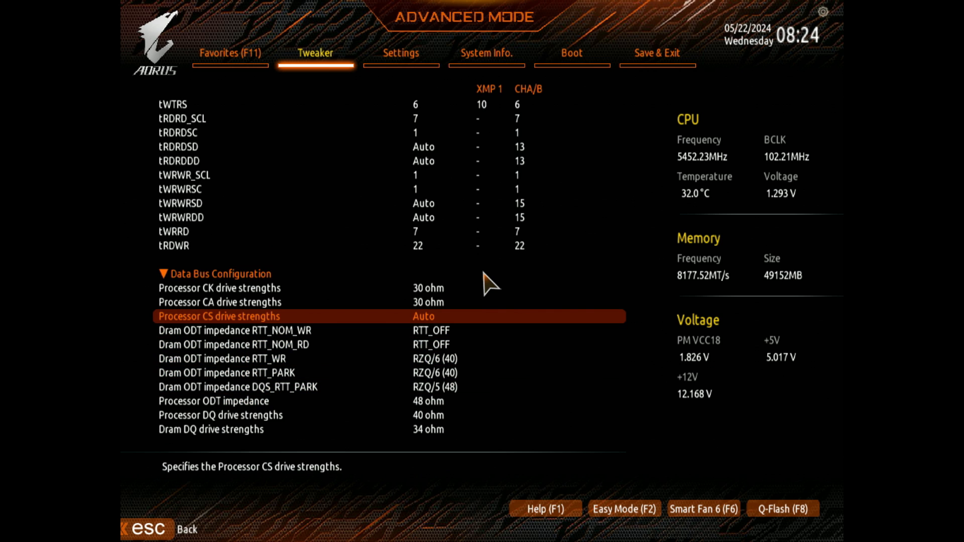
Step: Recheck the write-to-write timings against the RTT_PARK impedance and Processor CA drive strengths, ending at the read-to-read timings
key("Up")
key("Up")
key("Up")
key("Up")
key("Up")
key("Up")
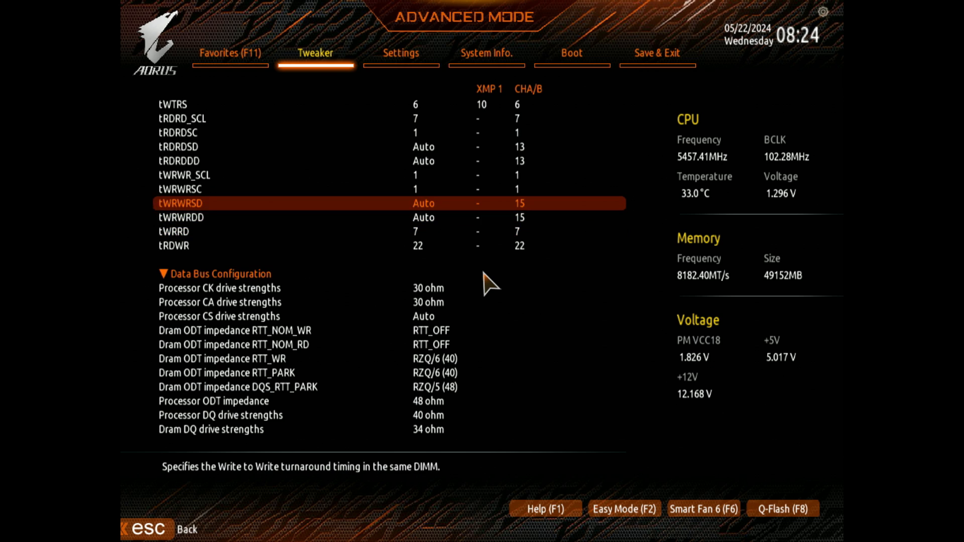
key("Up")
key("Up")
key("Down")
key("Down")
key("Down")
key("Down")
key("Down")
key("Down")
key("Down")
key("Down")
key("Down")
key("Down")
key("Down")
key("Down")
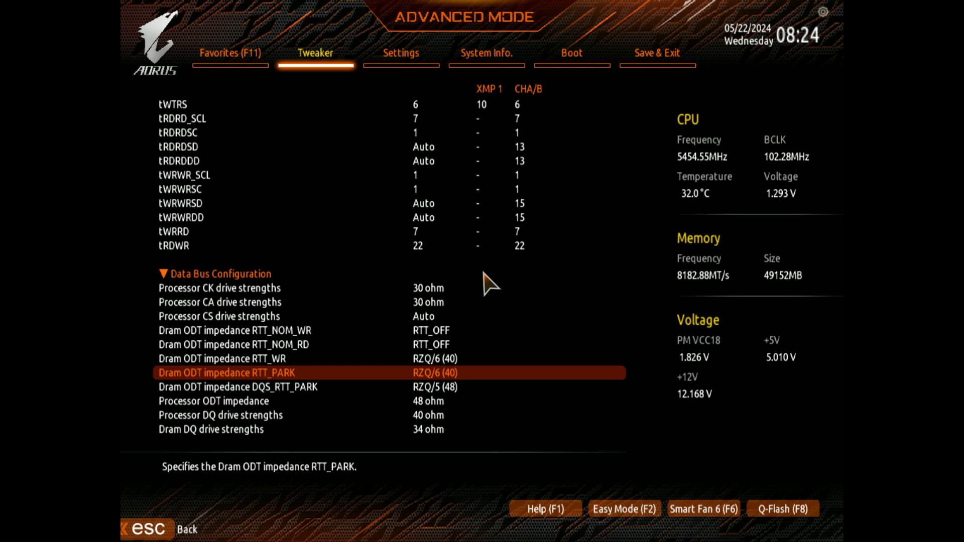
key("Up")
key("Up")
key("Up")
key("Up")
key("Up")
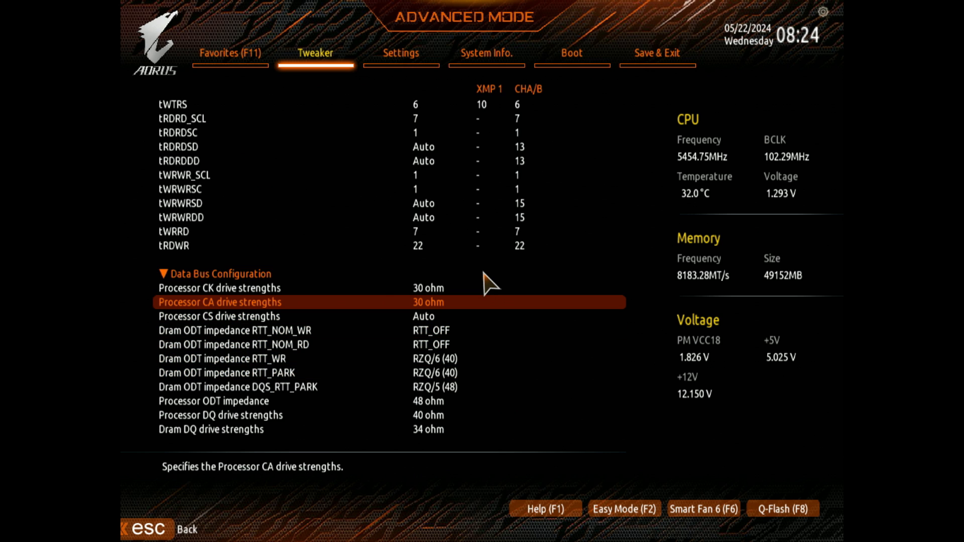
key("Up")
key("Up")
key("Up")
key("Up")
key("Up")
key("Up")
key("Up")
key("Up")
key("Up")
key("Up")
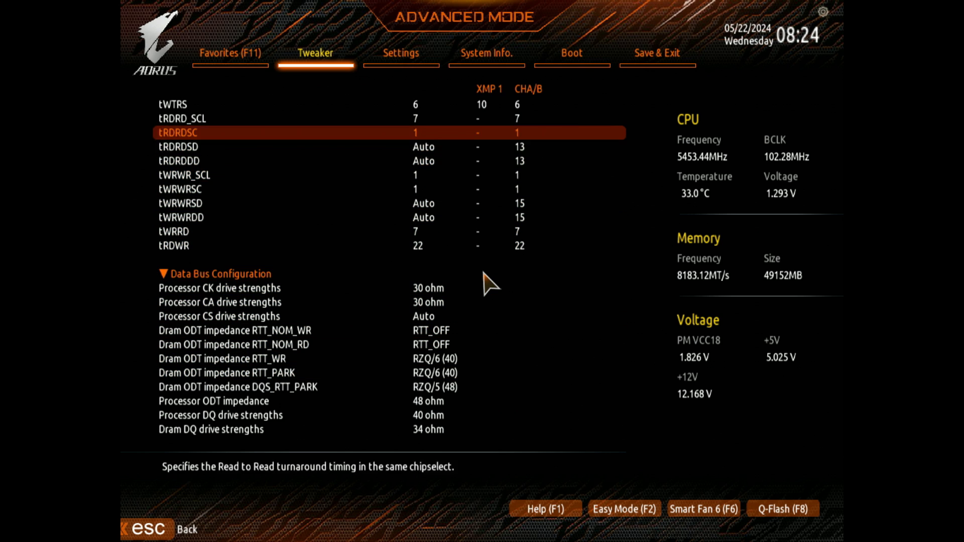
key("Up")
key("Up")
key("Up")
key("Up")
key("Up")
key("Up")
key("Up")
key("Up")
key("Up")
key("Up")
key("Up")
Step: Leave the memory timings and open the Miscellaneous settings
key("Right")
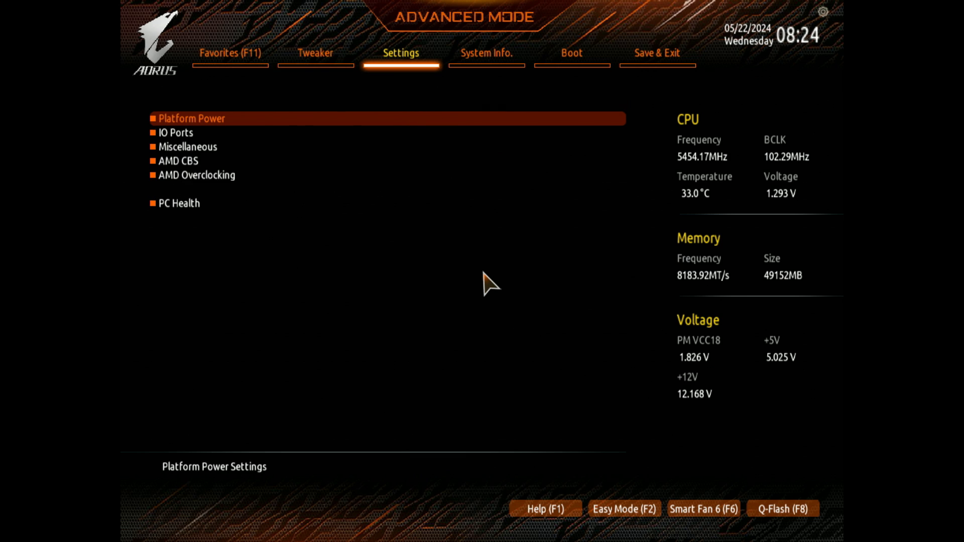
key("Down")
key("Down")
key("Return")
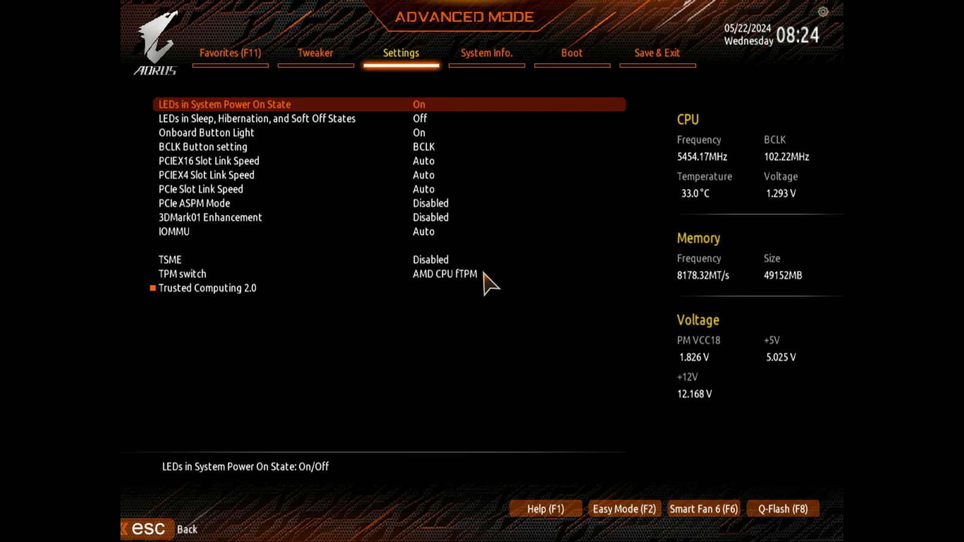
Step: Set TSME to Disabled in the Miscellaneous settings
key("Down")
key("Down")
key("Down")
key("Down")
key("Down")
key("Down")
key("Down")
key("Down")
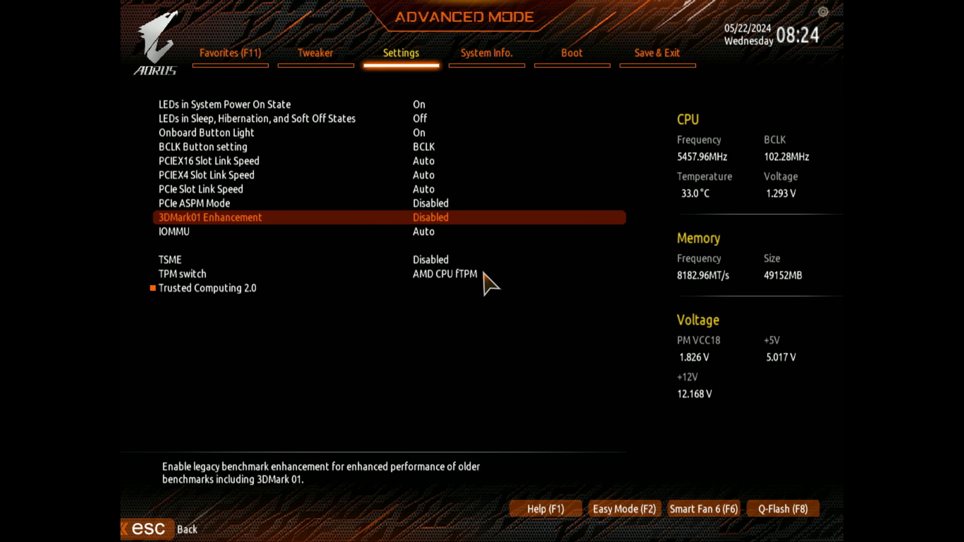
key("Down")
key("Down")
key("Down")
key("Up")
key("Return")
key("Up")
key("Up")
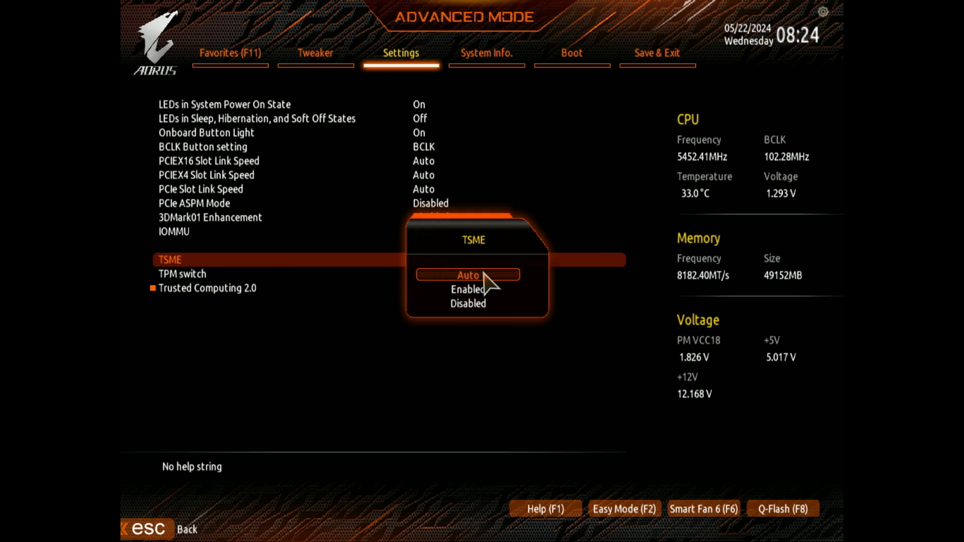
key("Down")
key("Down")
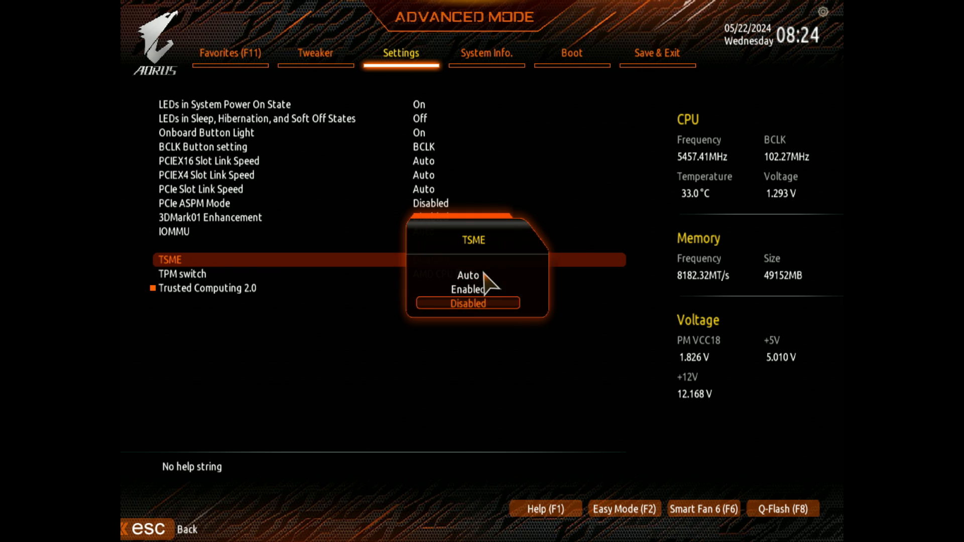
key("Return")
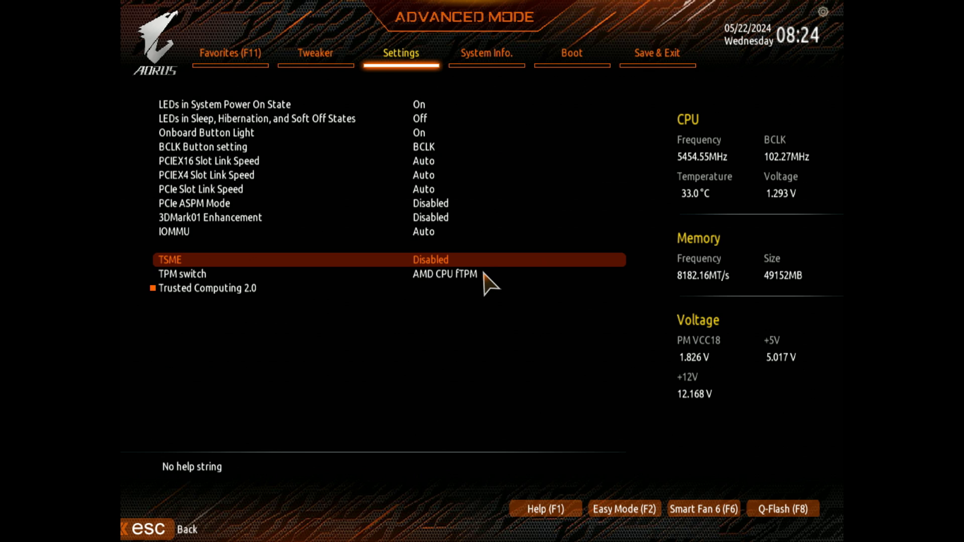
key("Up")
key("Down")
key("Down")
key("Up")
key("Up")
key("Up")
key("Up")
Step: Return to the Tweaker settings and open Memory Subtimings in Advanced Memory Settings
key("Left")
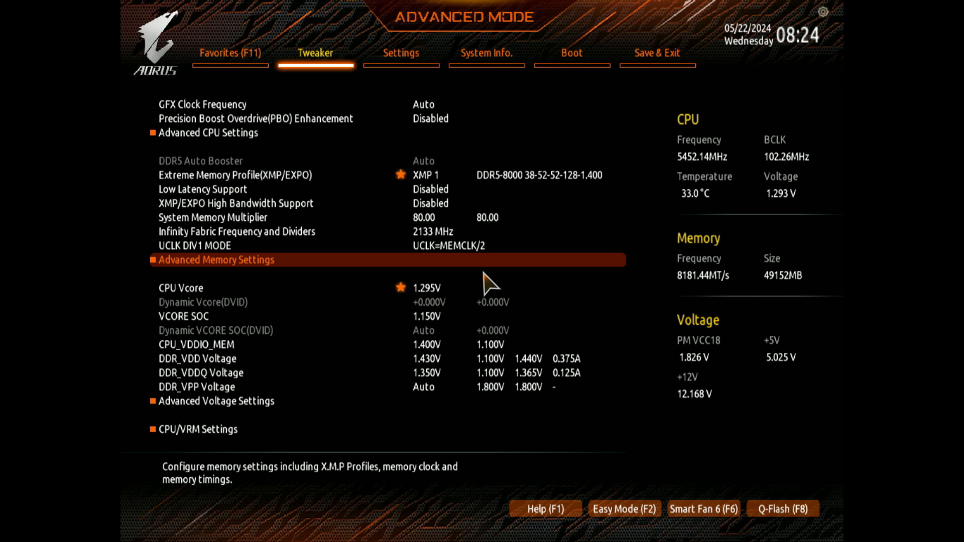
key("Up")
key("Up")
key("Up")
key("Up")
key("Up")
key("Up")
key("Up")
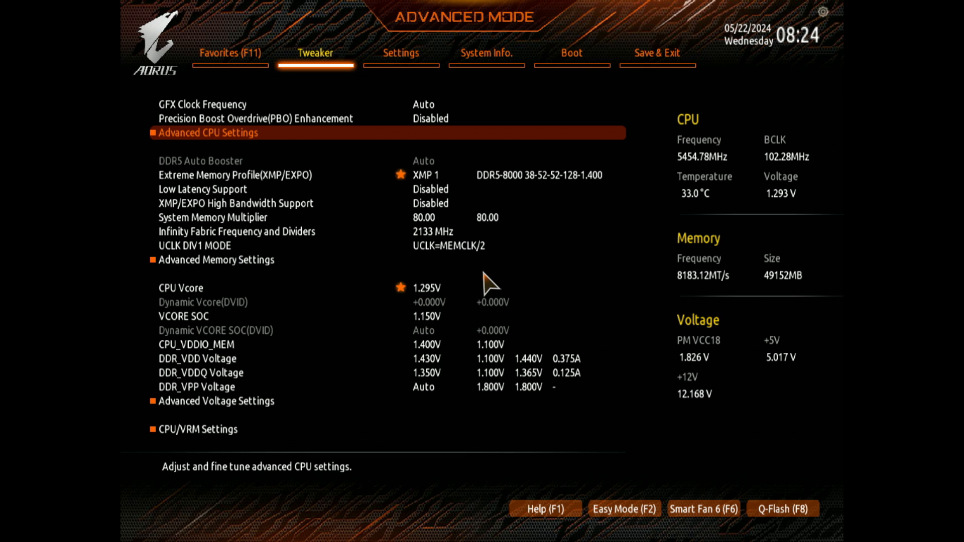
key("Down")
key("Down")
key("Down")
key("Down")
key("Down")
key("Down")
key("Down")
key("Return")
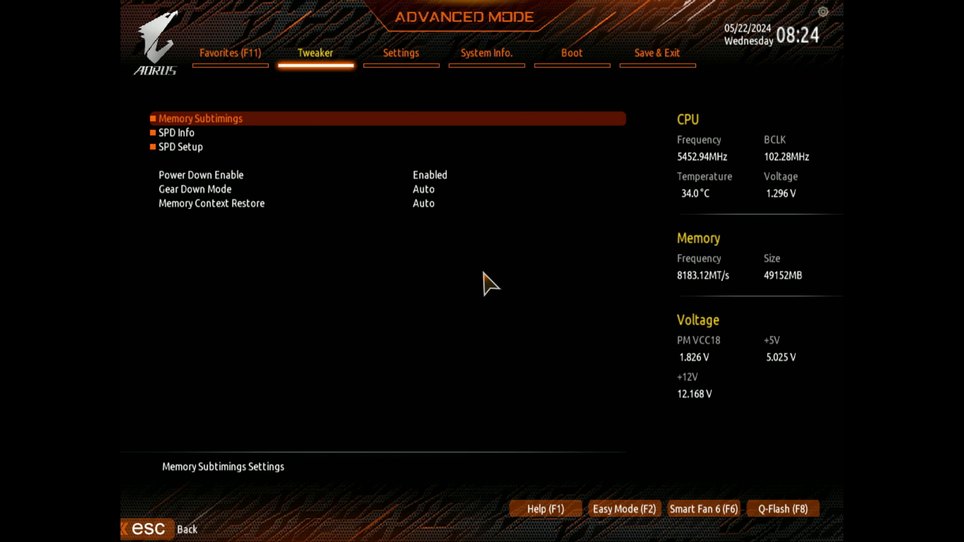
key("Return")
Step: Review the memory subtimings from tRAS through tRRD_S to tRDRDSC, ending at tRFC1
key("Down")
key("Down")
key("Down")
key("Down")
key("Down")
key("Down")
key("Down")
key("Down")
key("Down")
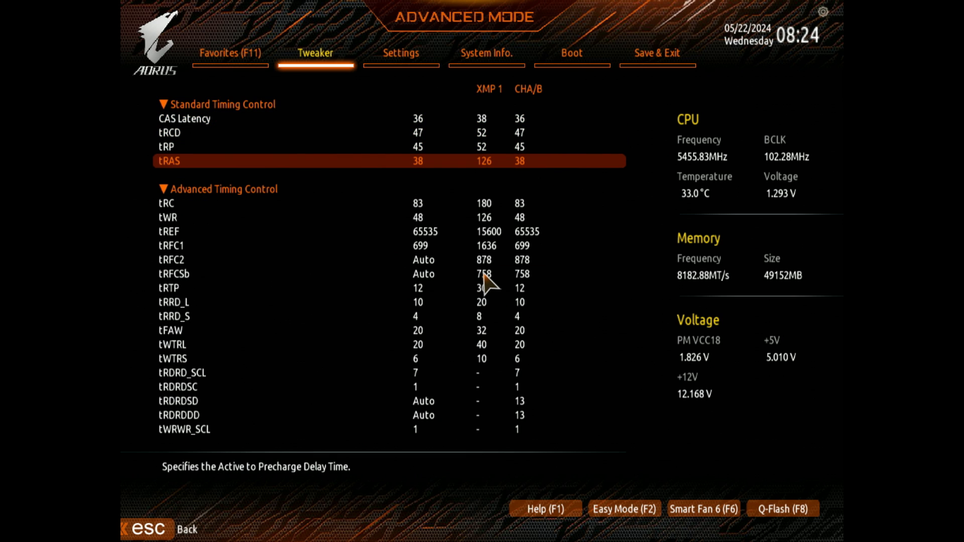
key("Down")
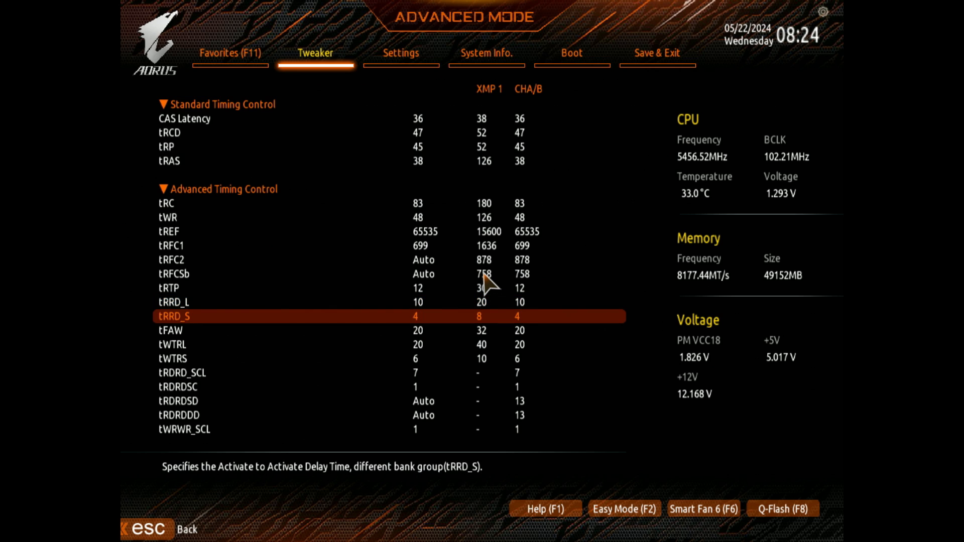
key("Up")
key("Up")
key("Up")
key("Down")
key("Down")
key("Down")
key("Down")
key("Down")
key("Down")
key("Down")
key("Down")
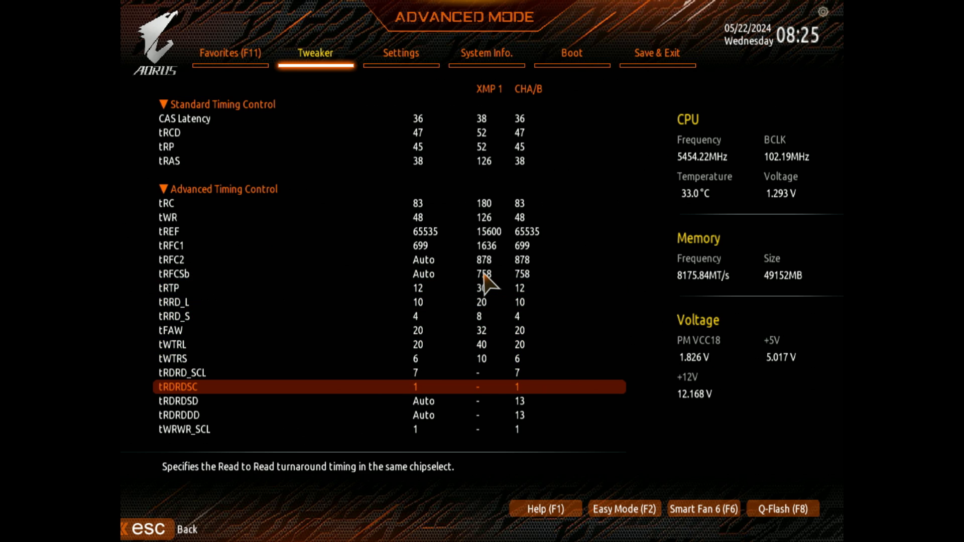
key("Up")
key("Up")
key("Up")
key("Up")
key("Up")
key("Up")
key("Up")
key("Up")
key("Up")
key("Up")
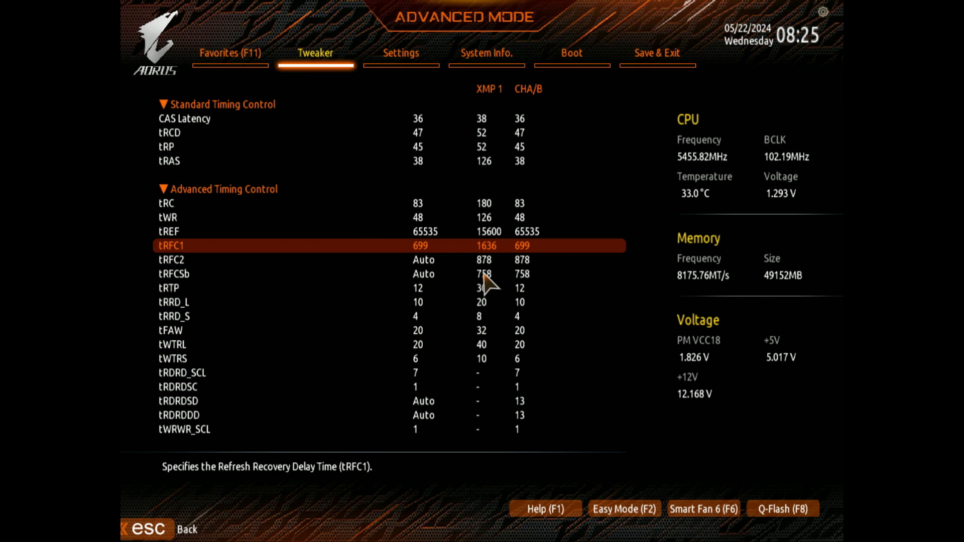
Step: Exit the advanced memory settings and check the CPU Ratio Mode, CCX ratios and CPU Clock Control entries
key("Escape")
key("Escape")
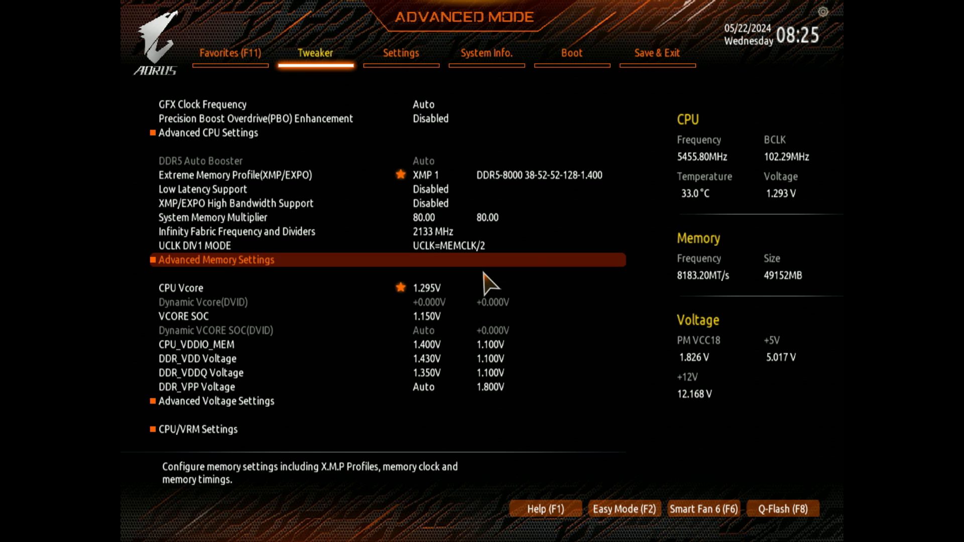
key("Up")
key("Up")
key("Up")
key("Up")
key("Up")
key("Up")
key("Up")
key("Up")
key("Up")
key("Up")
key("Up")
key("Up")
key("Up")
key("Up")
key("Up")
key("Up")
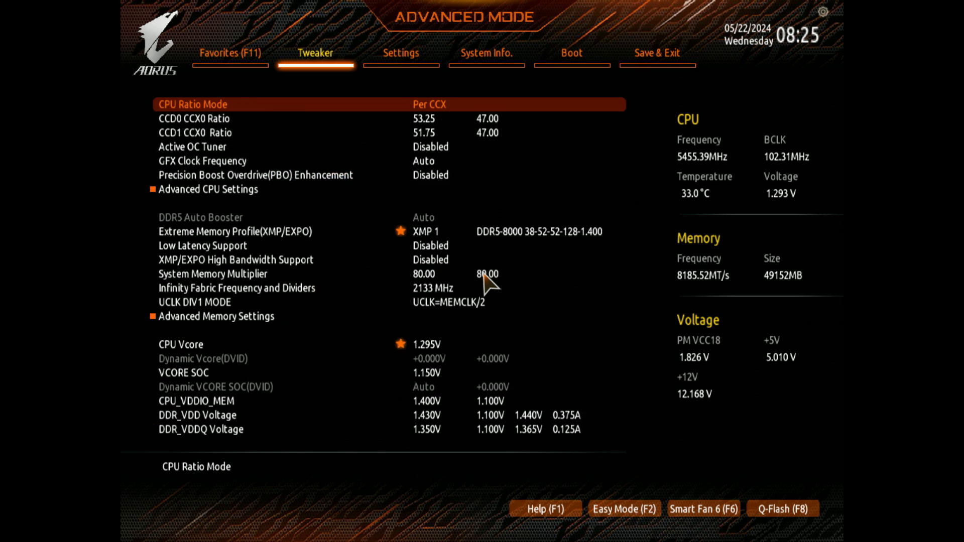
key("Down")
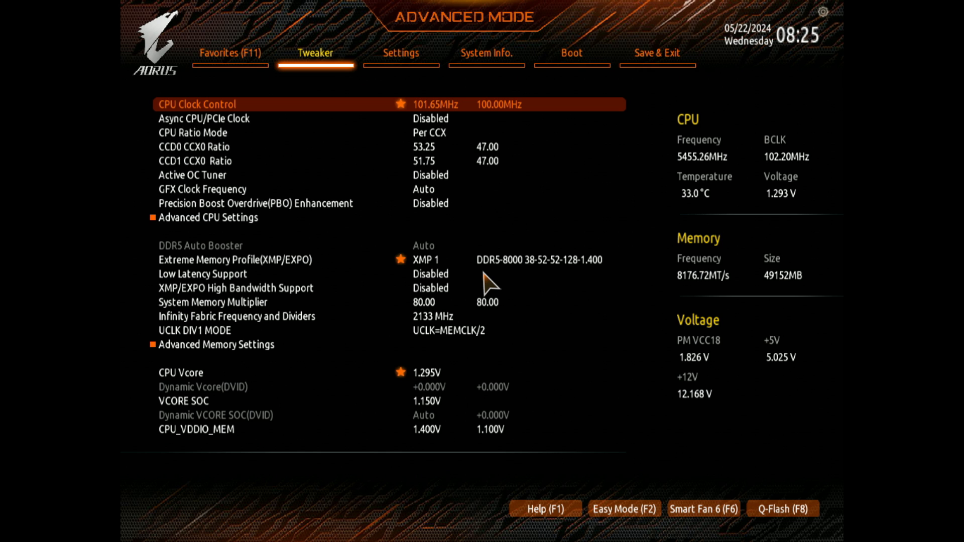
Step: Check the Tweaker entries from CPU Clock Control down to Low Latency Support and the memory settings around it
key("Down")
key("Down")
key("Down")
key("Down")
key("Down")
key("Down")
key("Down")
key("Down")
key("Down")
key("Down")
key("Down")
key("Down")
key("Down")
key("Down")
key("Down")
key("Down")
key("Down")
key("Down")
key("Down")
key("Down")
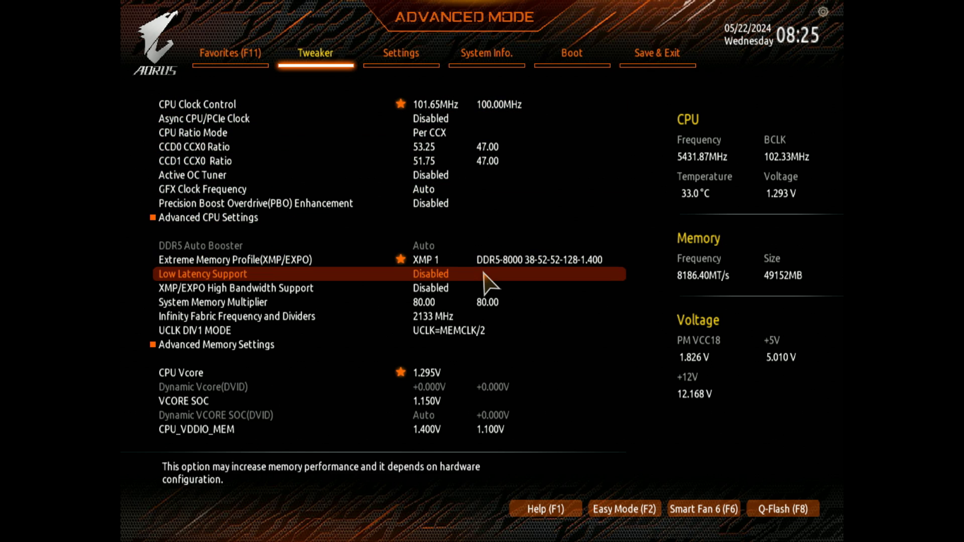
key("Down")
key("Down")
key("Up")
key("Up")
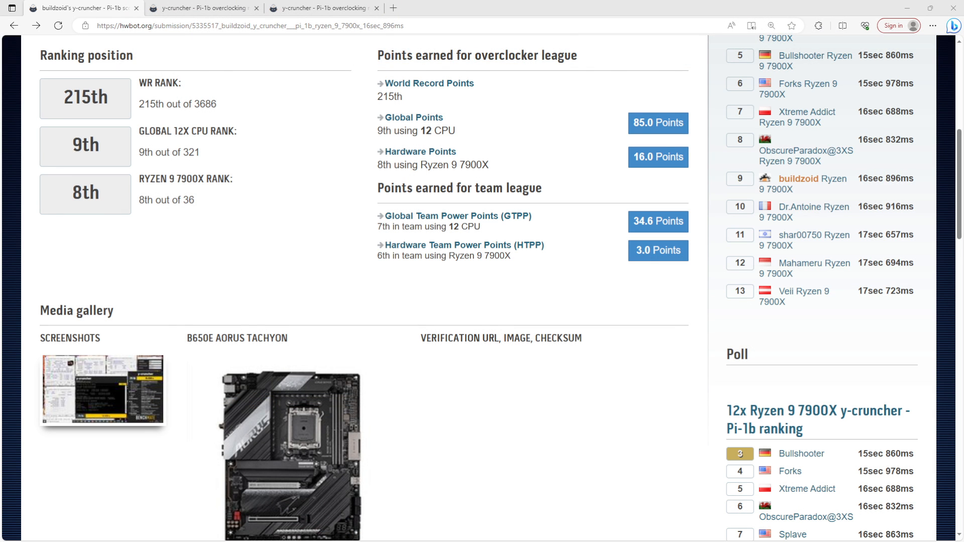
Step: Examine the Ryzen 9 7900X y-cruncher Pi-1b submission on HWBOT in the browser, including its ranking positions and the 12x ranking
scroll(341, 281, "up", 8)
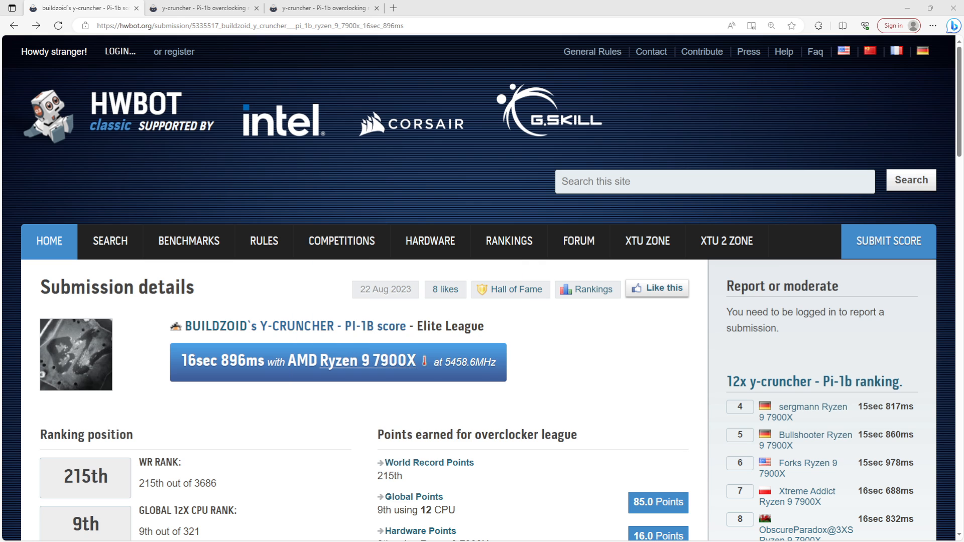
scroll(482, 288, "down", 3)
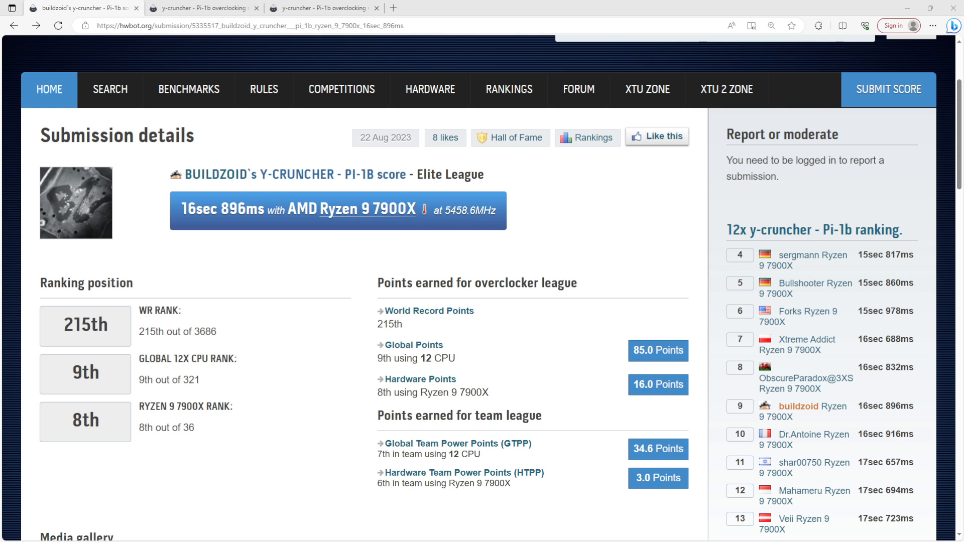
scroll(478, 288, "down", 3)
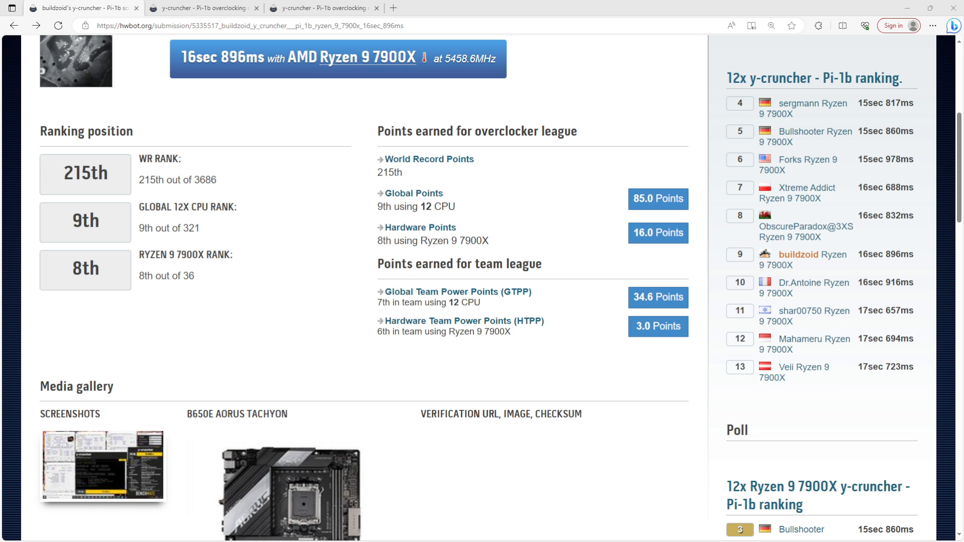
scroll(478, 288, "up", 3)
scroll(478, 287, "down", 2)
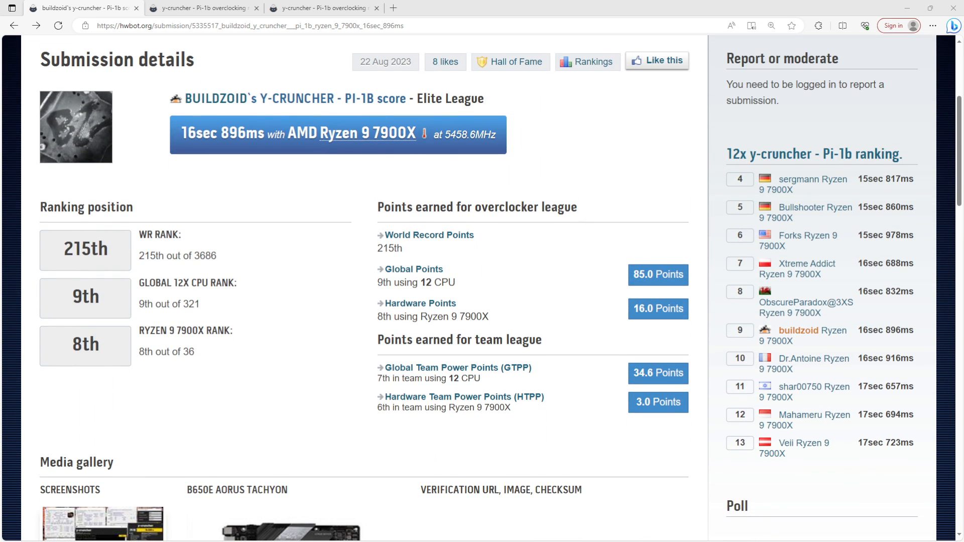